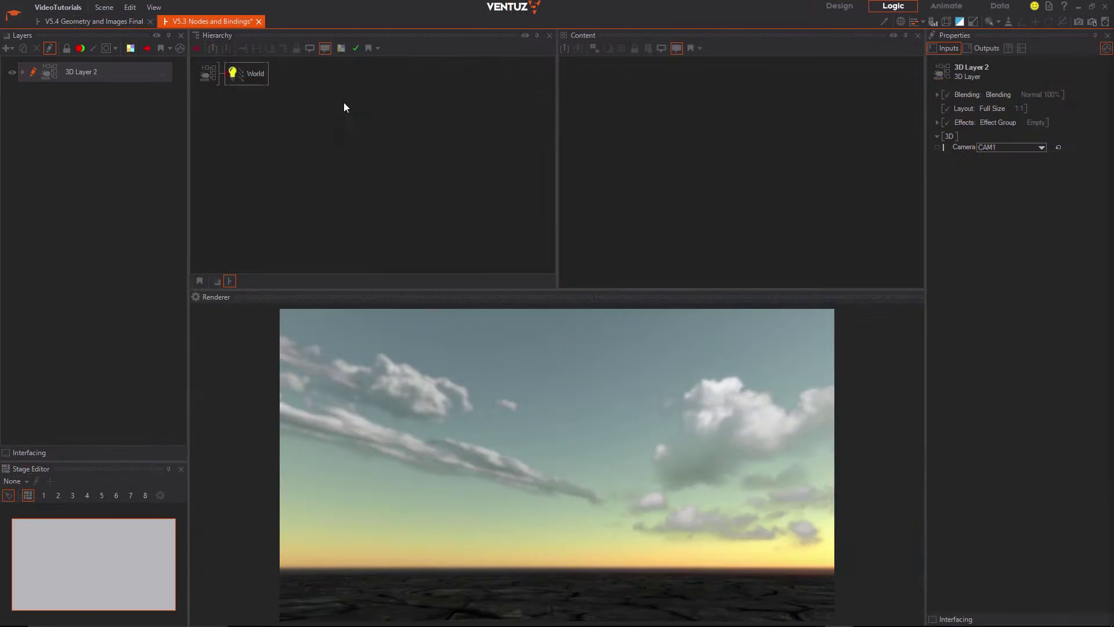
- Add a Cylinder node named Cyl1 beside World from the Geometry menu, then browse the World node types
right_click(342, 102)
left_click(377, 146)
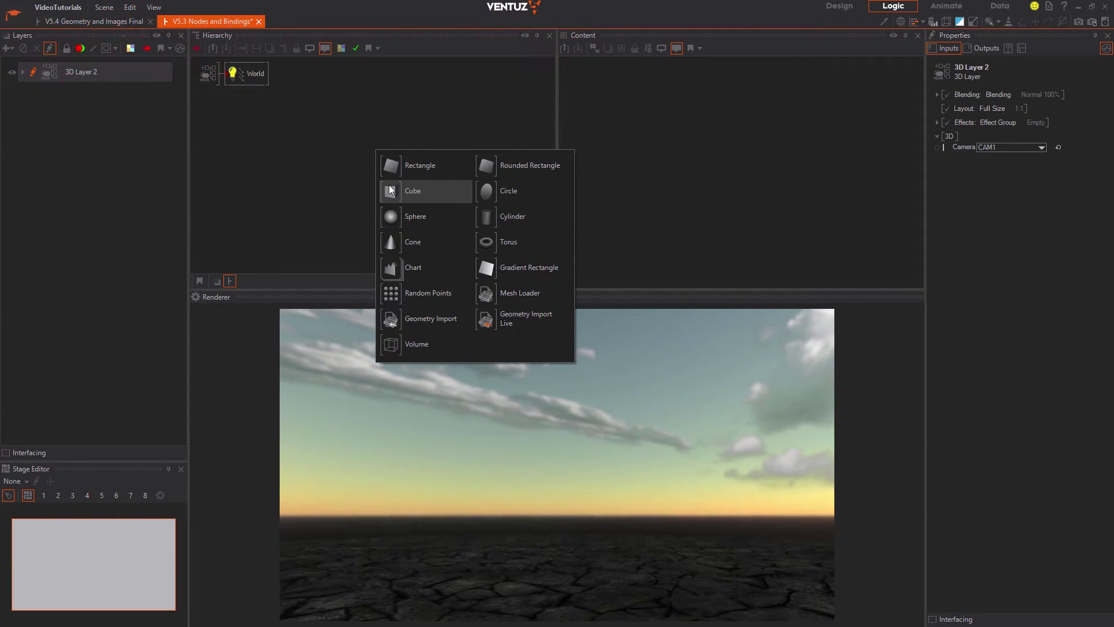
left_click(377, 128)
right_click(377, 127)
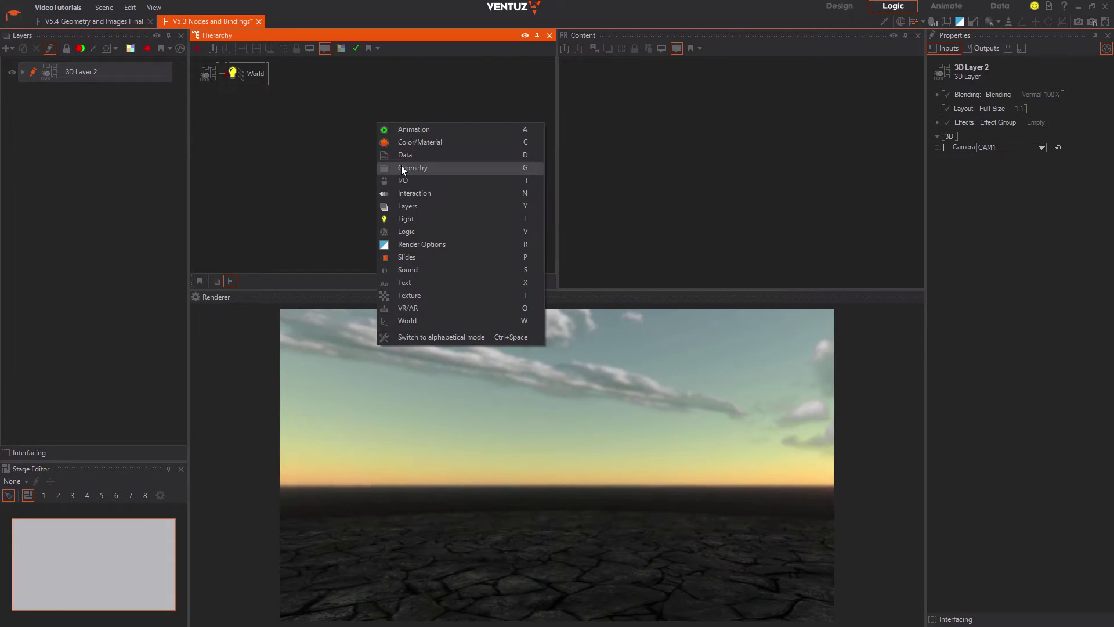
left_click(402, 166)
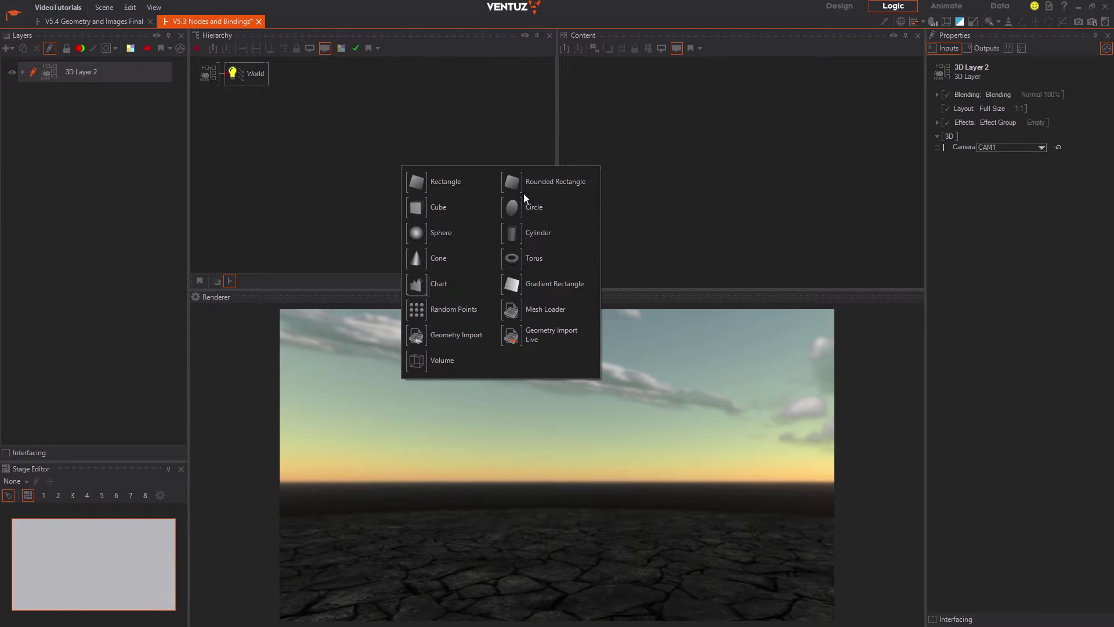
left_click(513, 235)
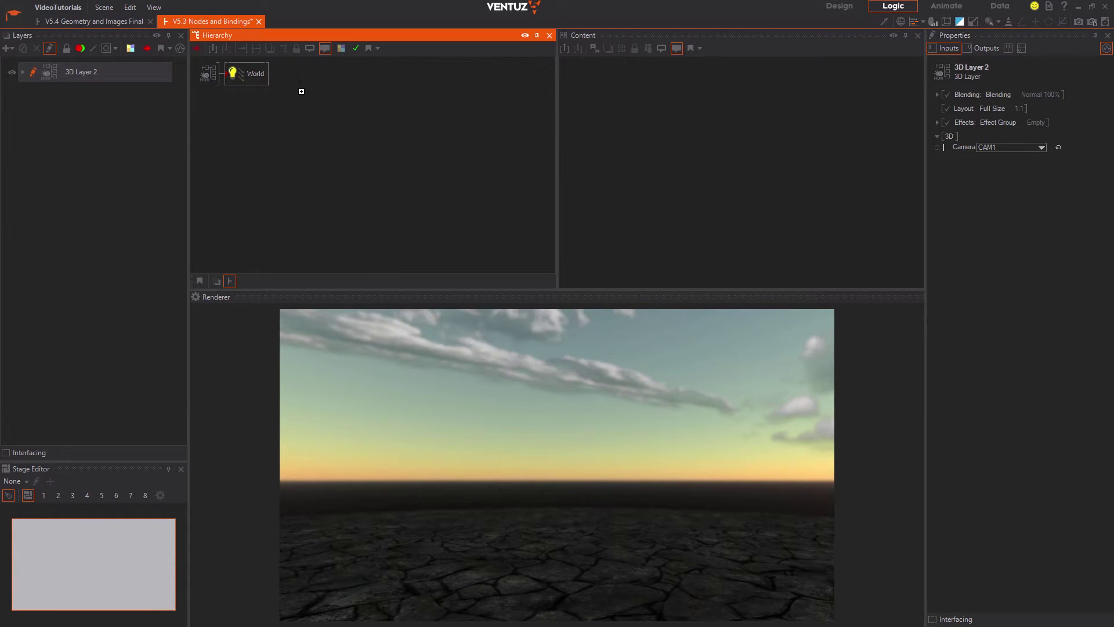
left_click(293, 87)
right_click(295, 102)
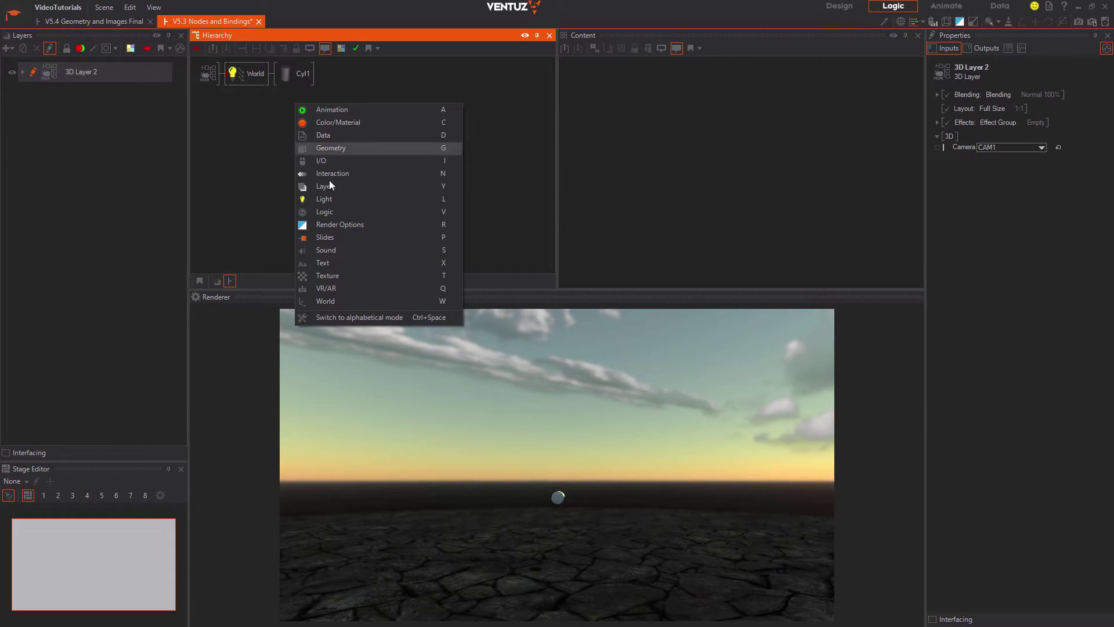
left_click(346, 306)
- Stretch Cyl1's Size Z to about 43 and cut a slice out of its Angle
left_click(297, 79)
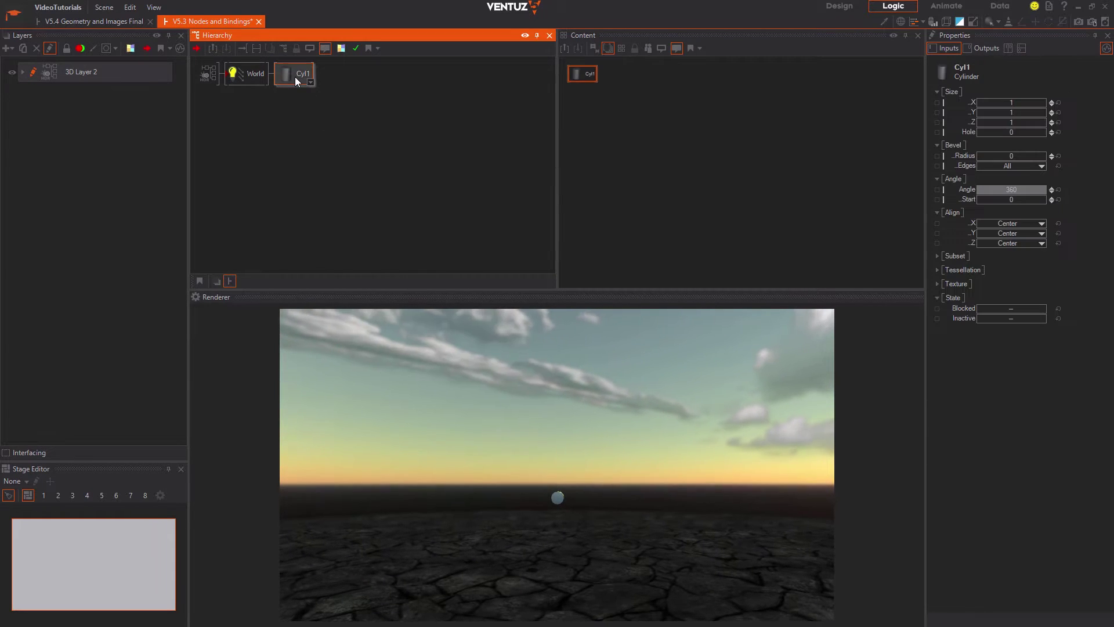
left_click_drag(1012, 122, 988, 124)
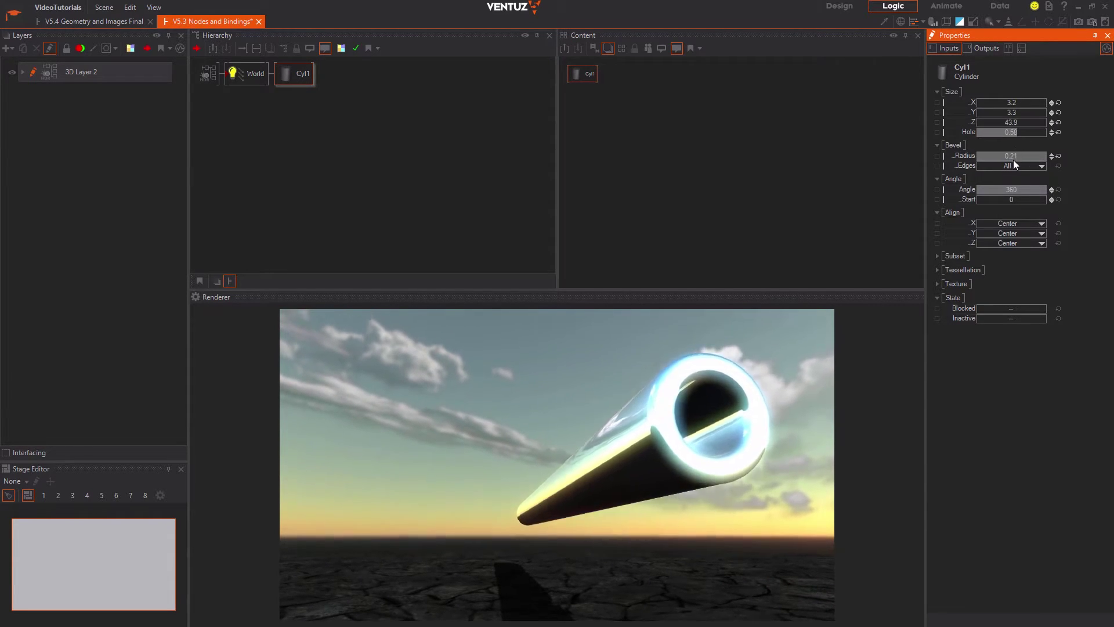
left_click_drag(1007, 189, 976, 190)
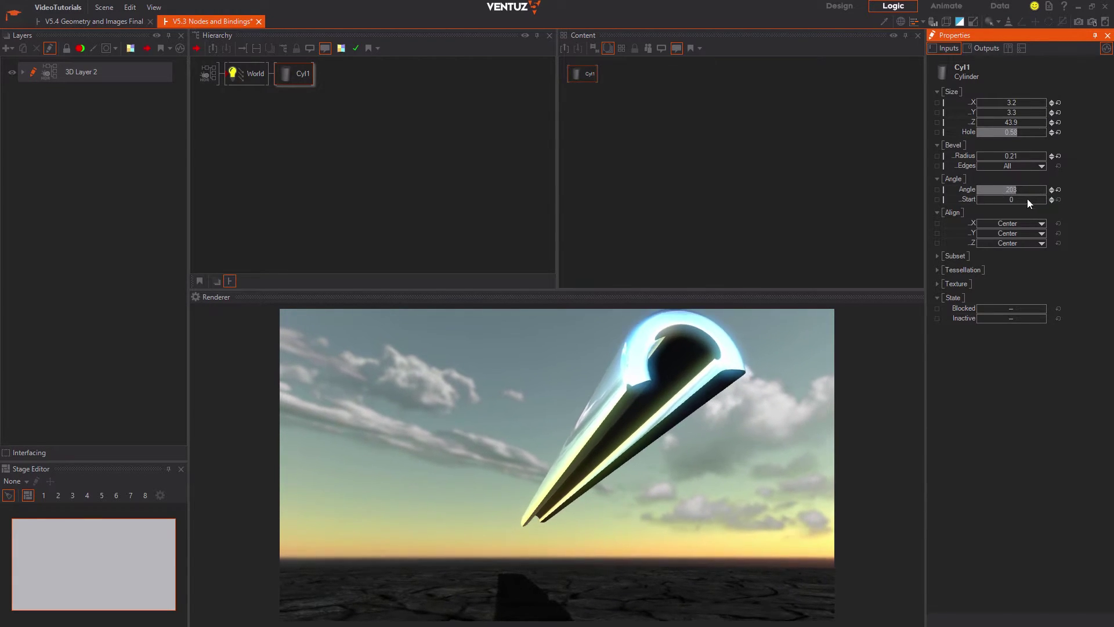
left_click(990, 21)
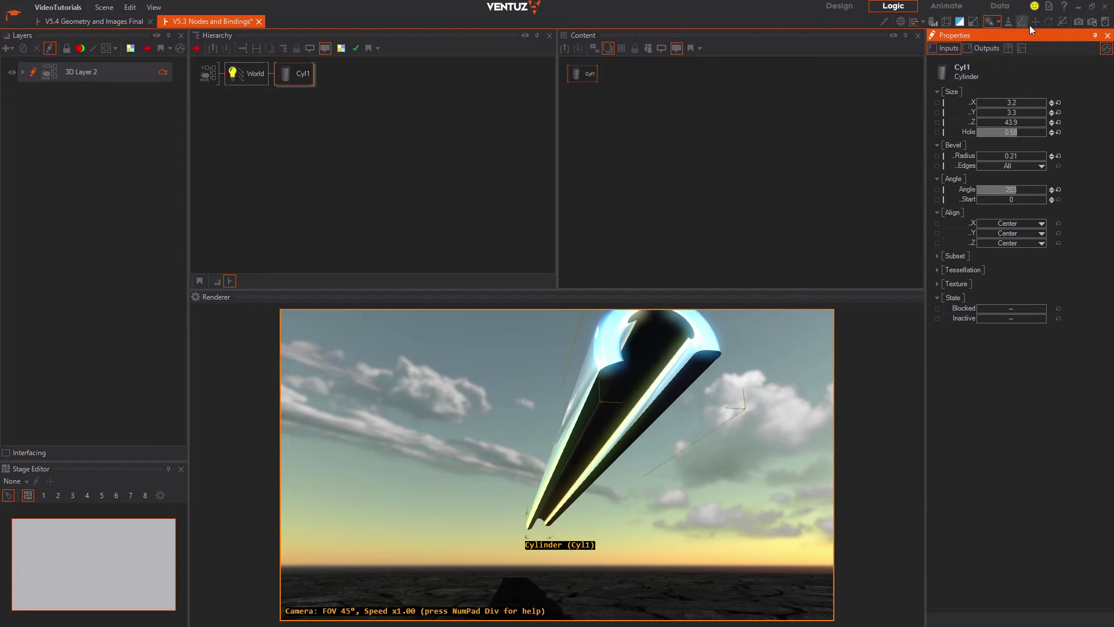
left_click(1034, 21)
- Set the cylinder's Align X to Left, keeping Align Z at Center after trying Front
left_click(1031, 224)
left_click(1029, 234)
left_click(1028, 244)
left_click(1026, 254)
left_click(1026, 246)
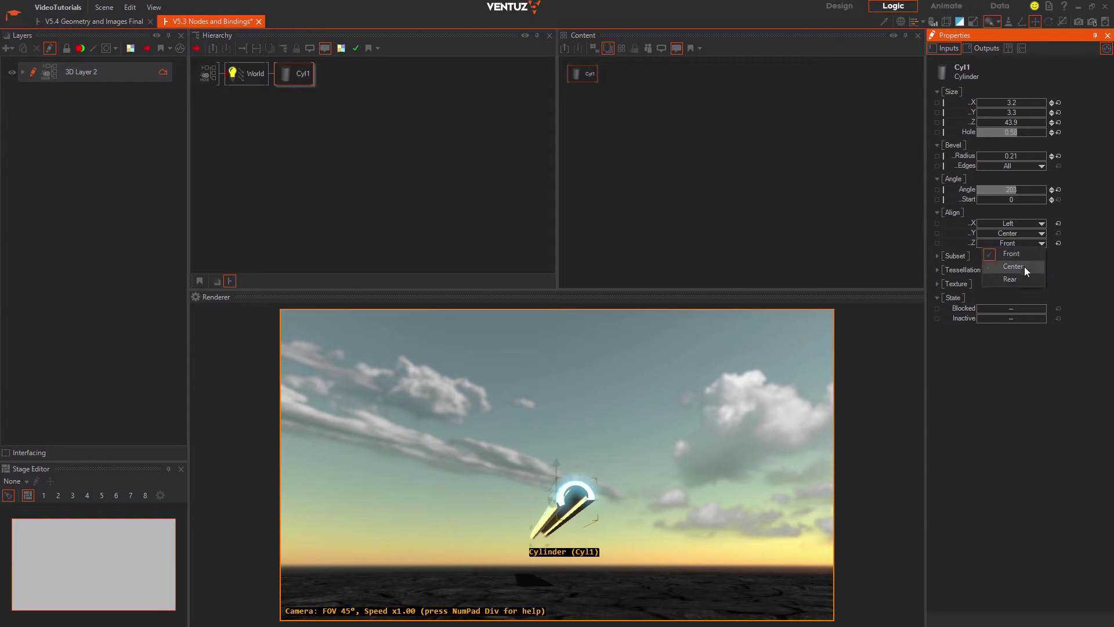
left_click(1022, 267)
- Show the cylinder in wireframe with tessellation segments lowered to 22, and expand its texture settings
left_click(968, 271)
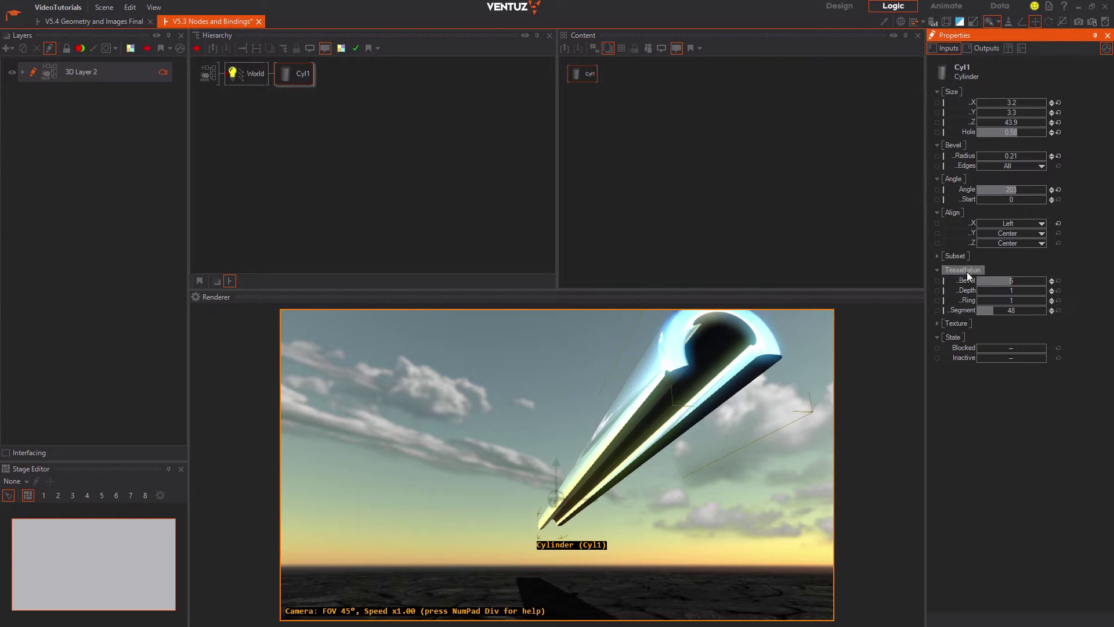
left_click(901, 23)
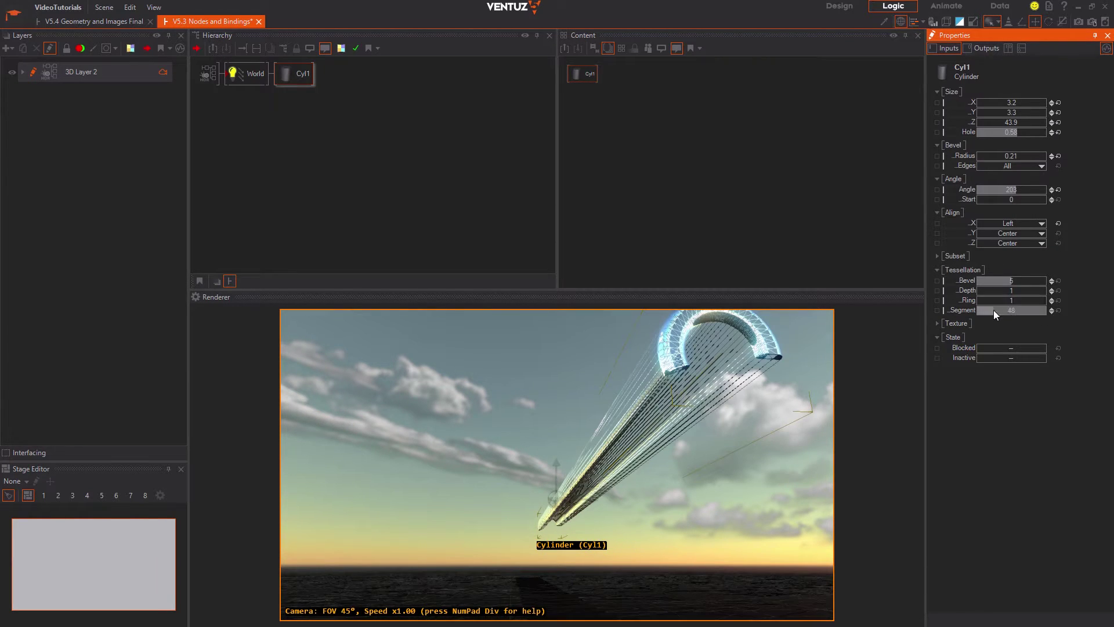
mouse_move(993, 311)
left_mouse_down()
mouse_move(1017, 309)
mouse_move(990, 311)
left_mouse_up()
left_click(955, 324)
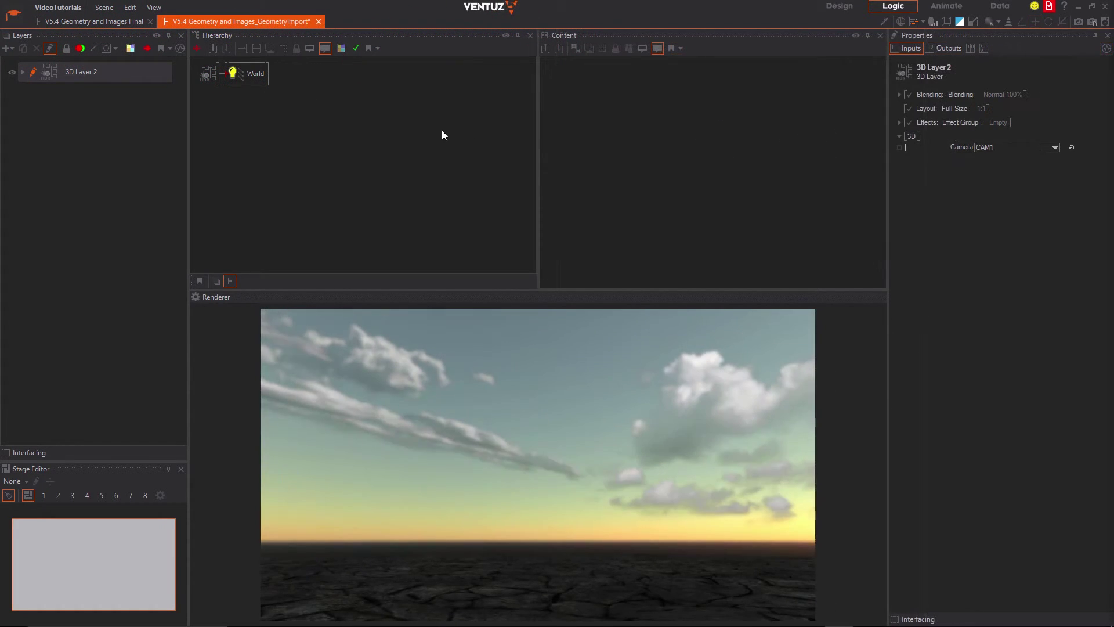
- Drag a Geometry Import node into the hierarchy beside World and set its Scale to 0.3
right_click(347, 97)
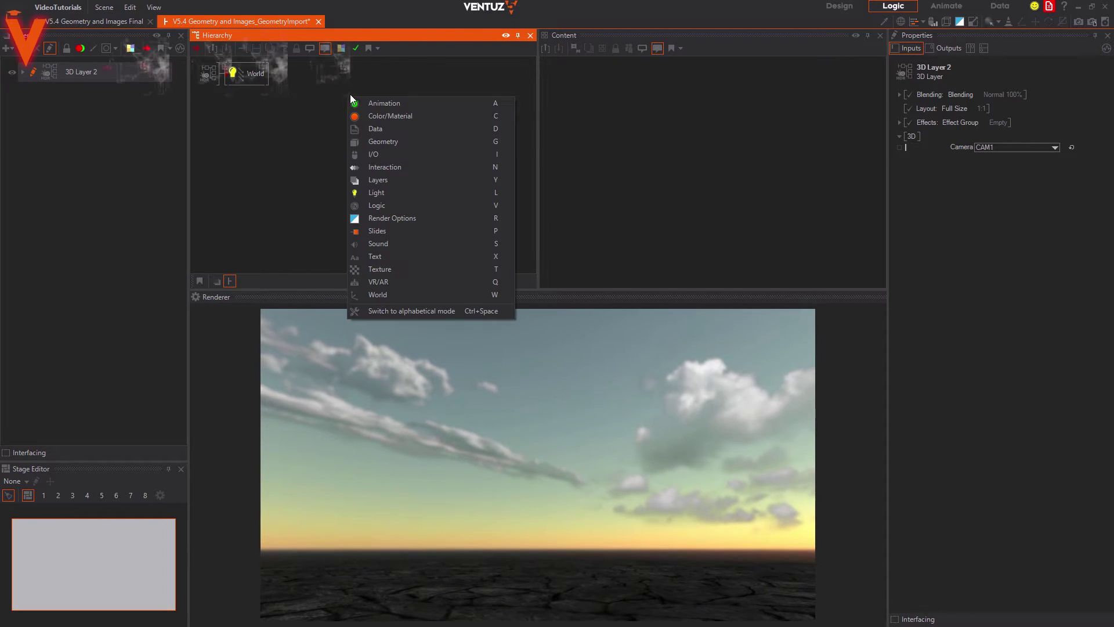
left_click(378, 141)
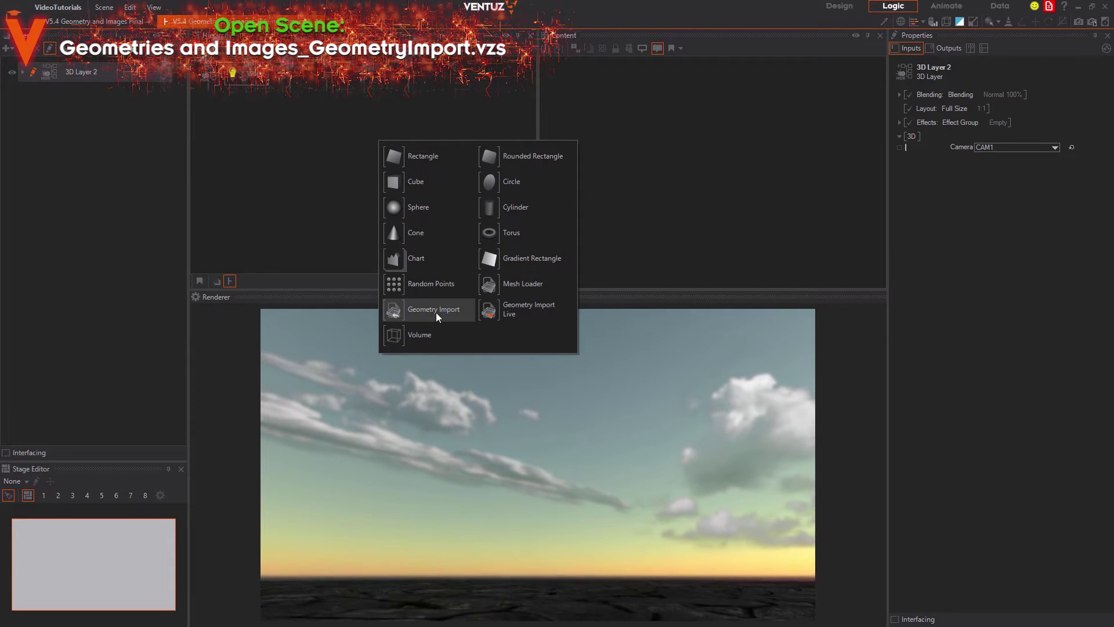
left_click_drag(436, 313, 285, 74)
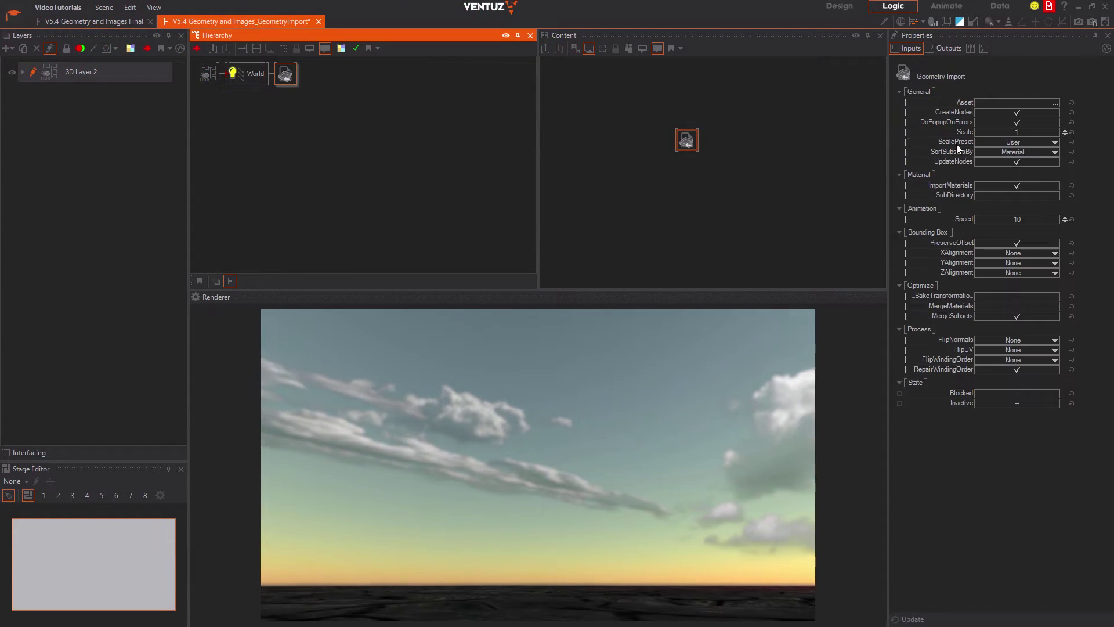
left_click(1039, 130)
type("0.3")
key("Return")
- Choose SphereStand_2UV.FBX in the file dialog and import it
left_click(1055, 102)
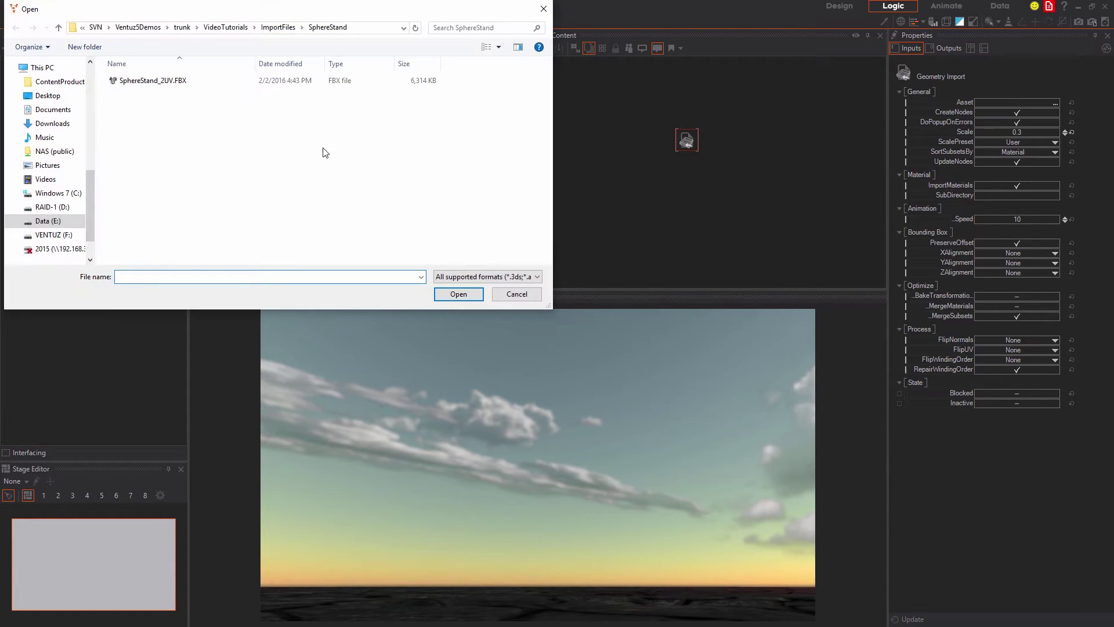
left_click(164, 87)
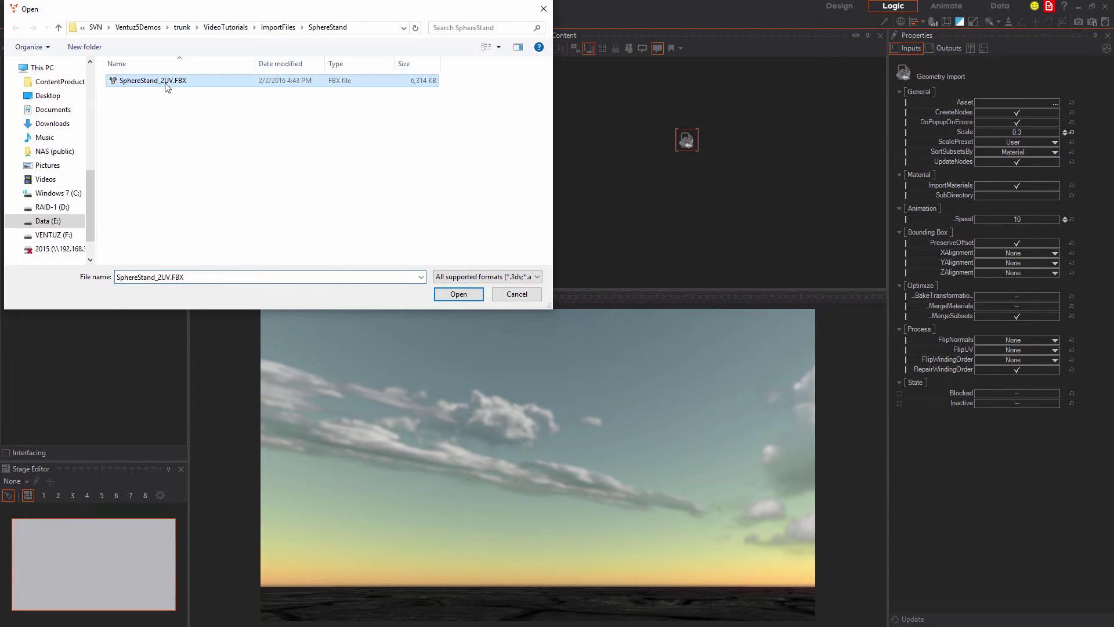
left_click(504, 276)
left_click_drag(232, 9, 510, 102)
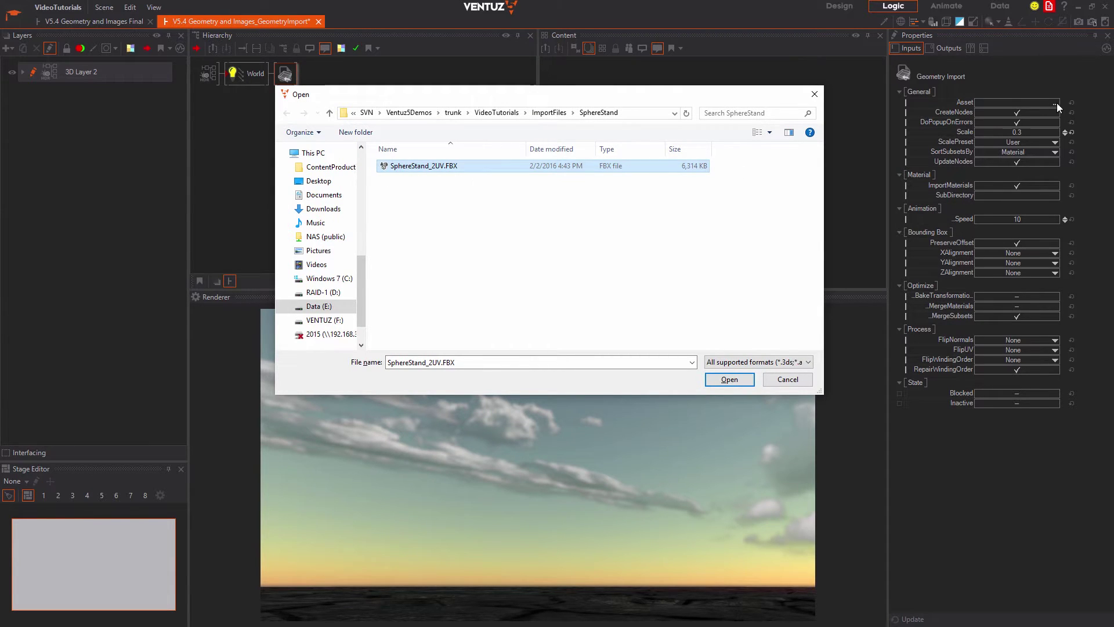
left_click(712, 377)
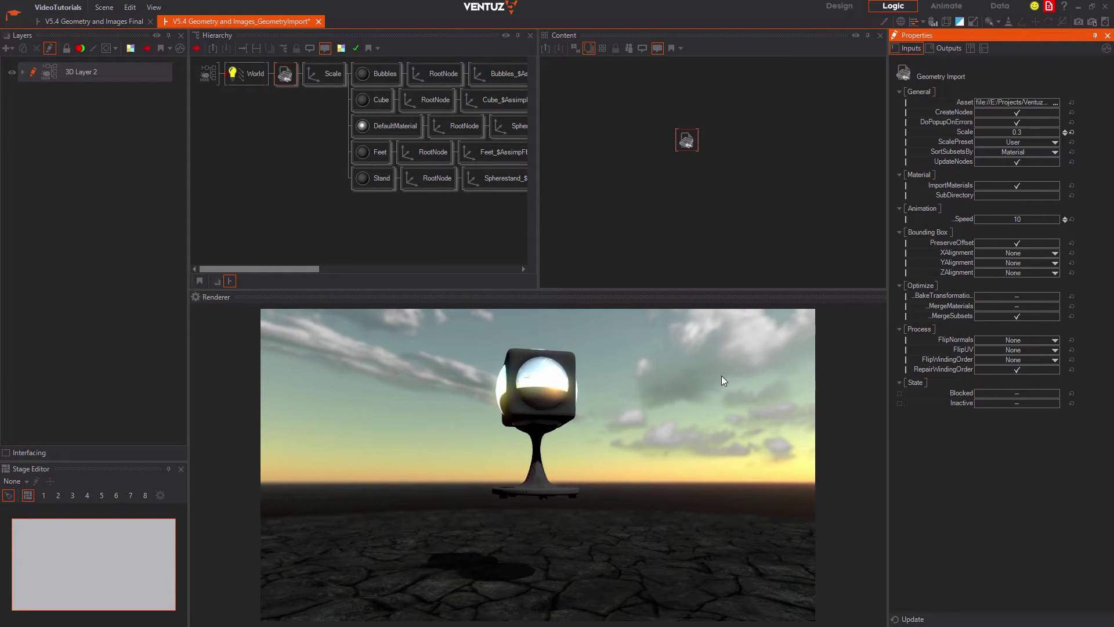
- Select the Spherestand part and load SphereStand_2UV.vzm from the Imported_SphereStand_2UV folder as its mesh
left_click(561, 381)
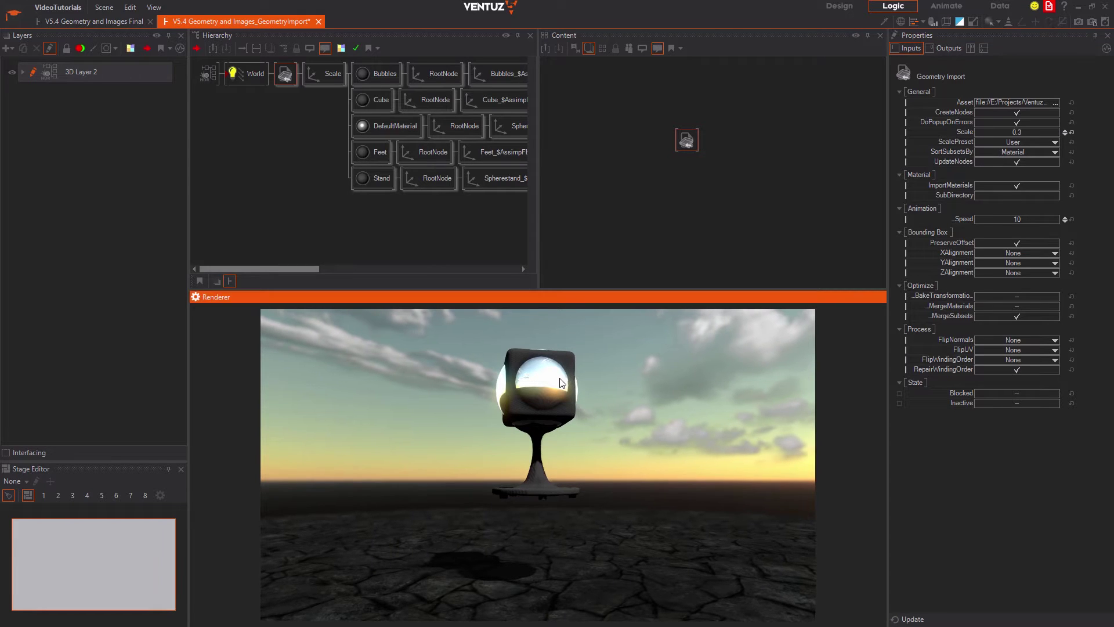
left_click(560, 381)
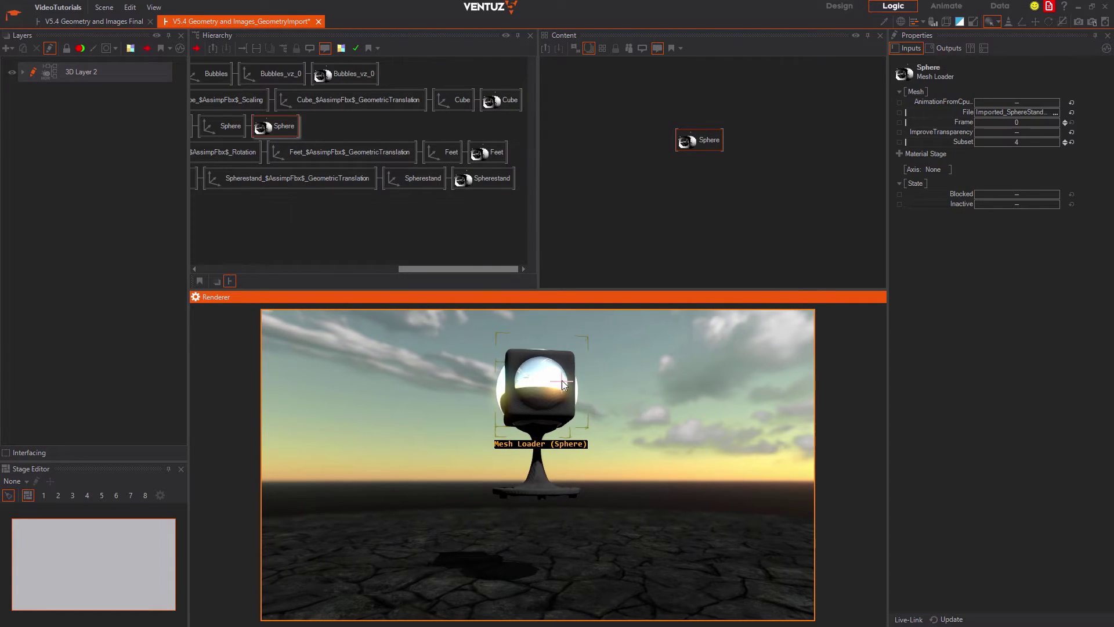
middle_click_drag(558, 377, 558, 379)
double_click(522, 419)
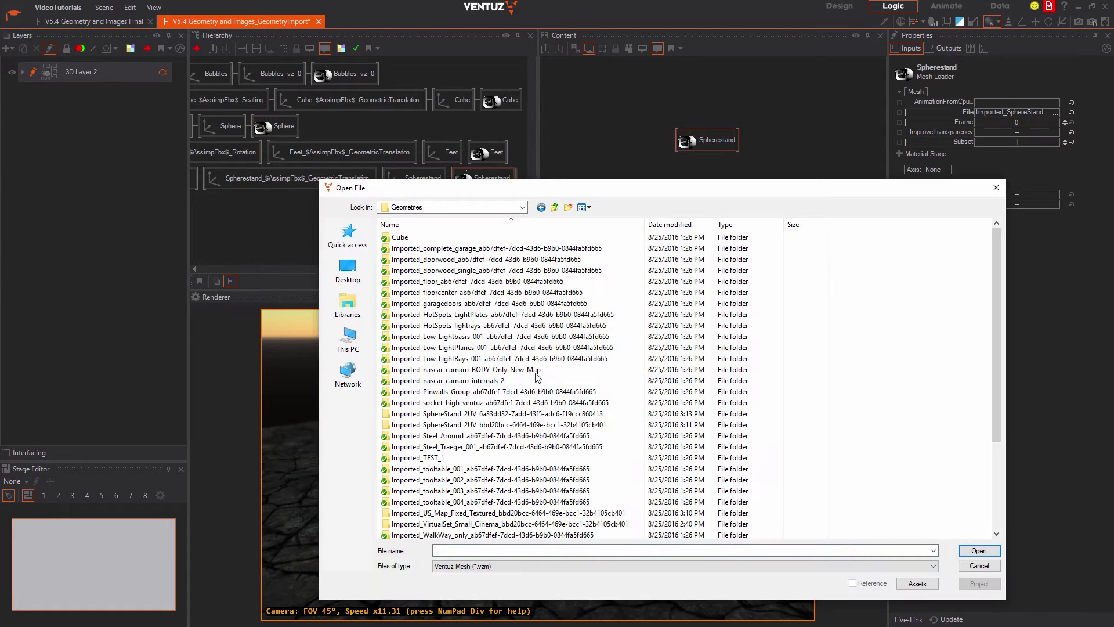
double_click(521, 415)
left_click(404, 243)
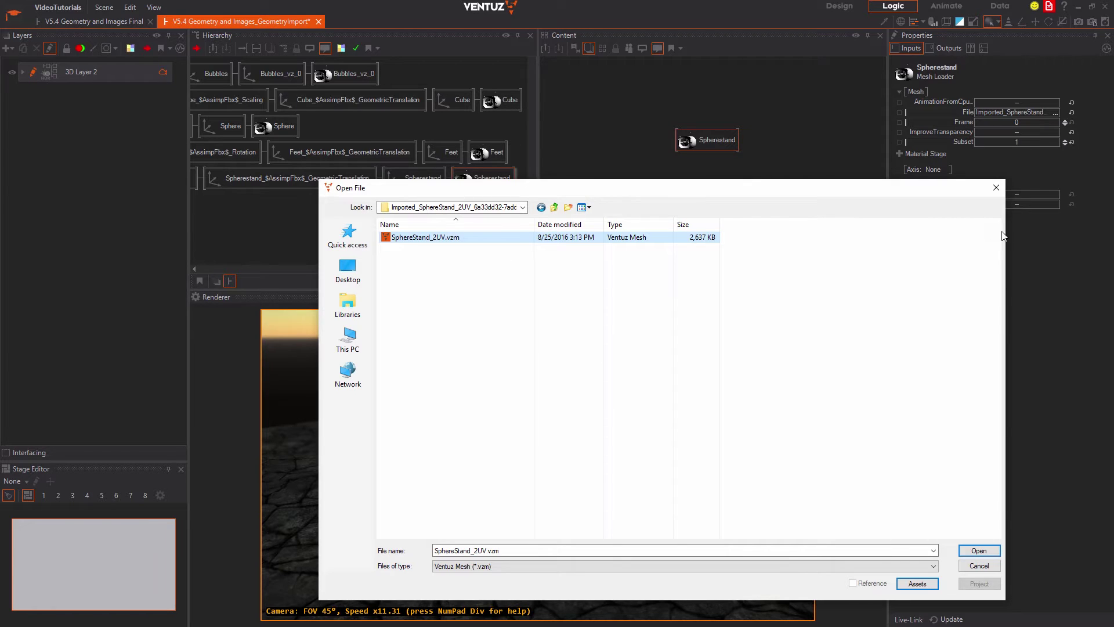
left_click(996, 189)
left_click_drag(430, 268, 147, 242)
left_click(285, 74)
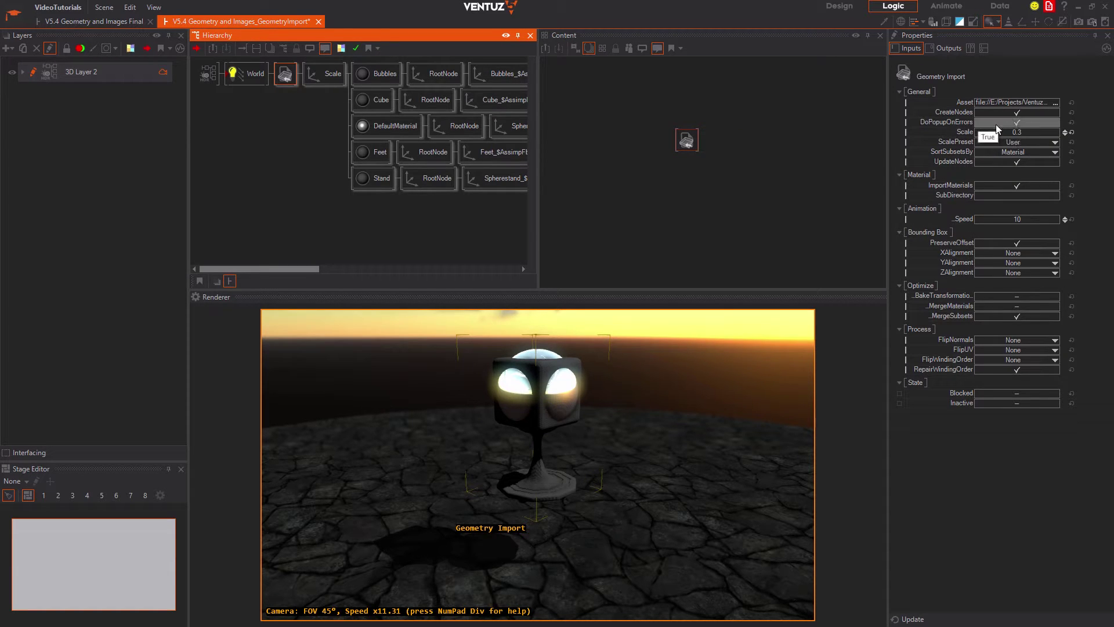
left_click(1064, 130)
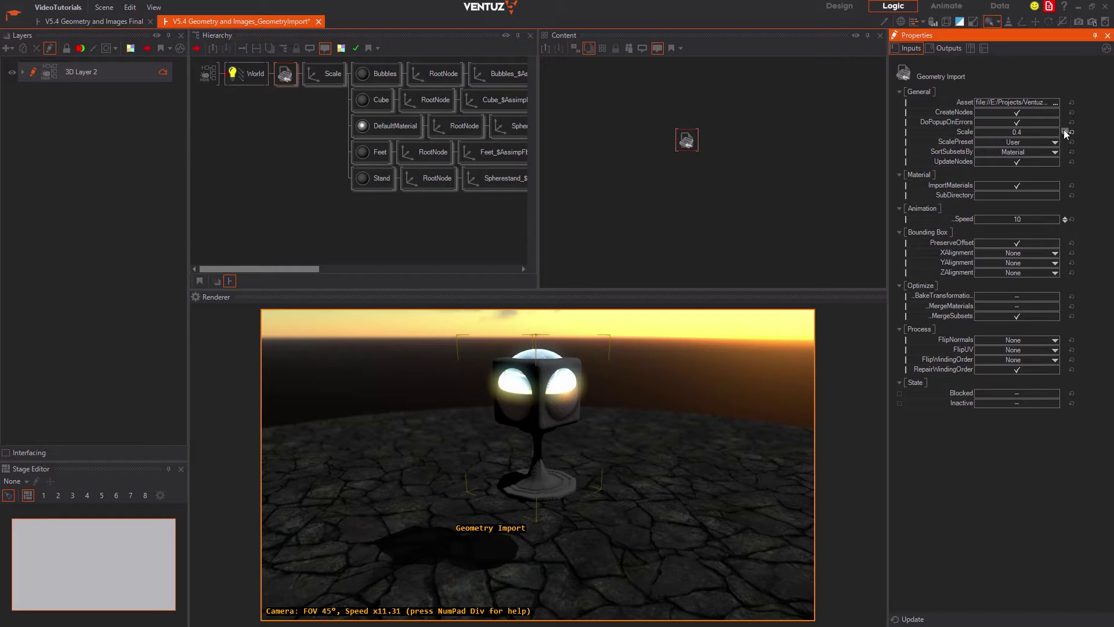
left_click(921, 619)
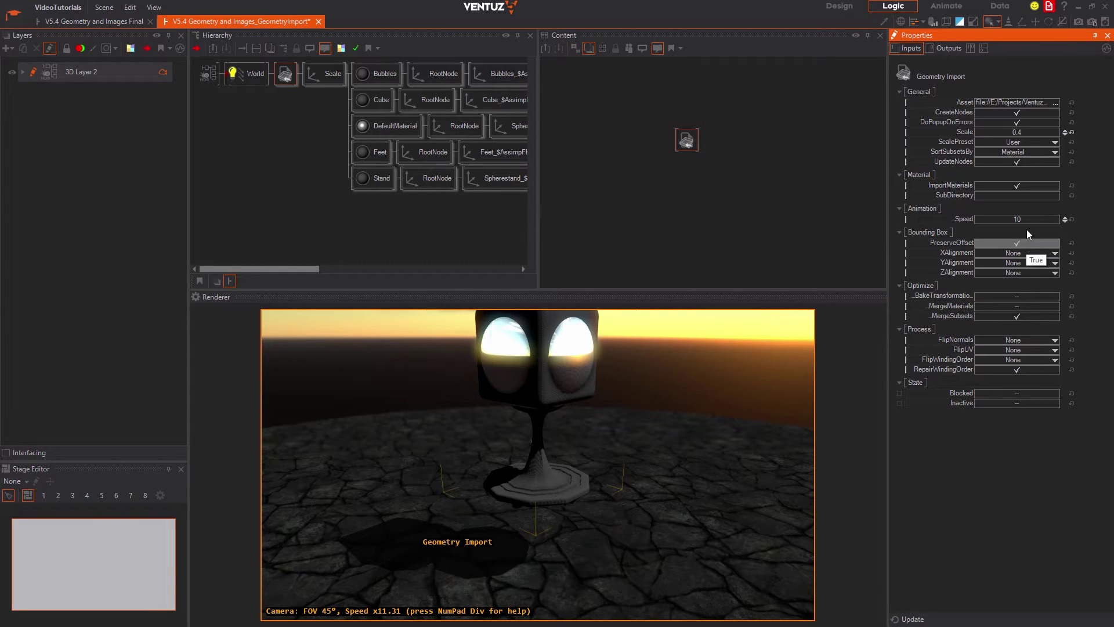
left_click(911, 619)
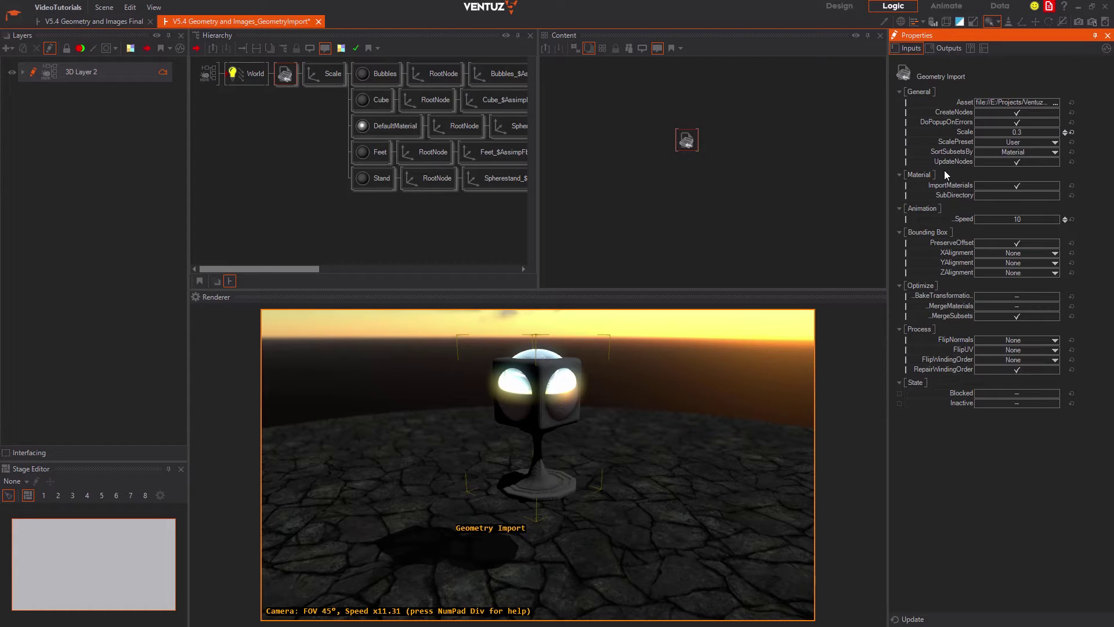
- Re-import the model with material importing and node updating both turned off
left_click(1030, 184)
left_click(922, 620)
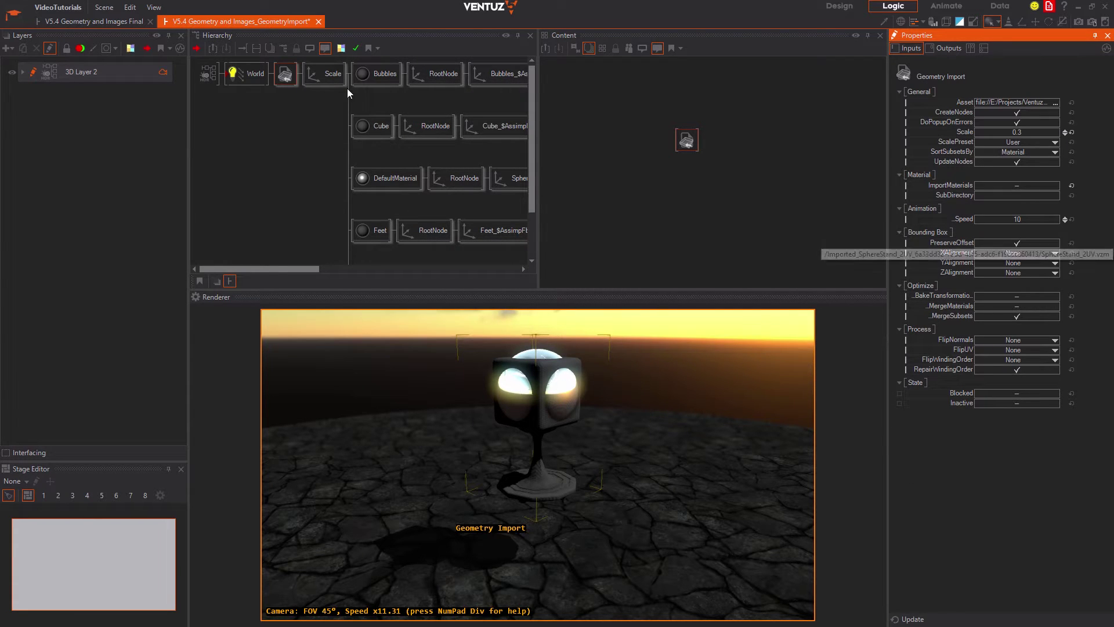
left_click(321, 78)
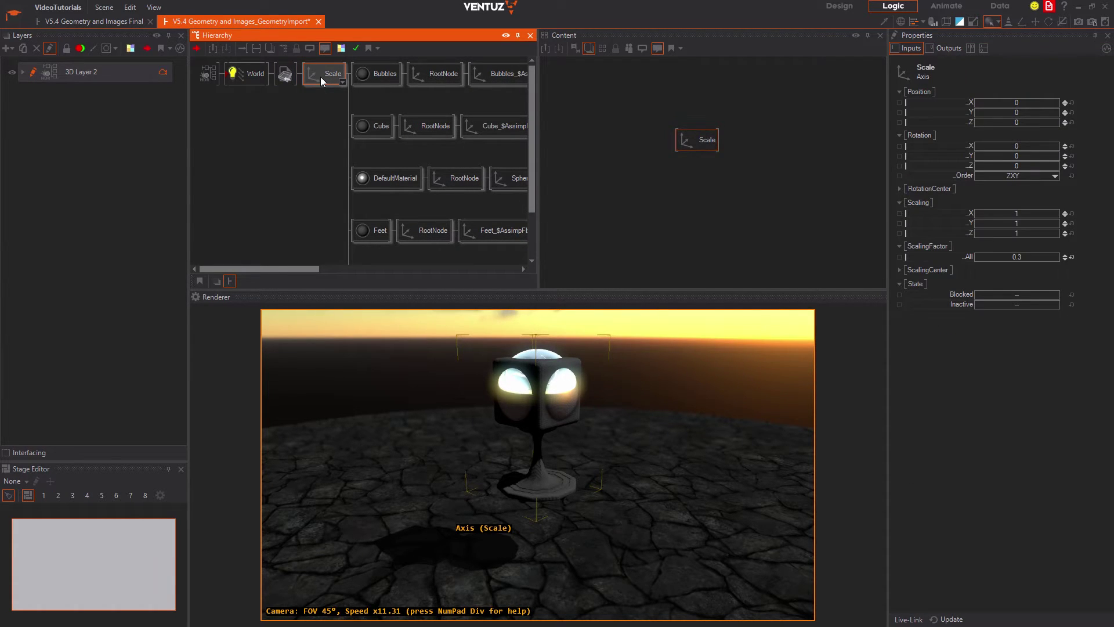
left_click(285, 73)
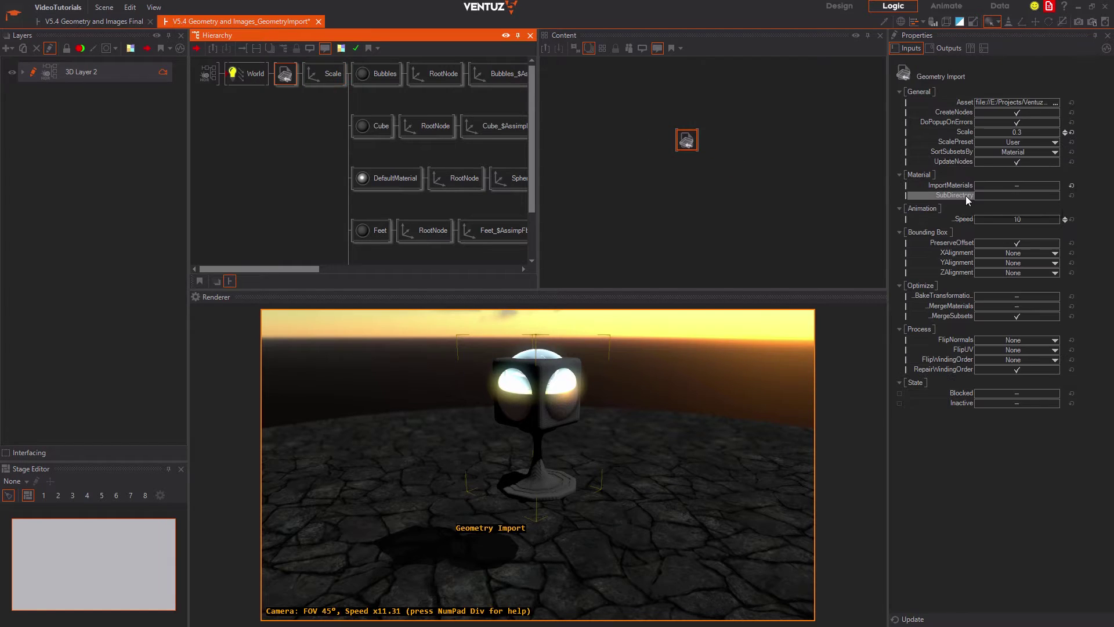
left_click(1038, 162)
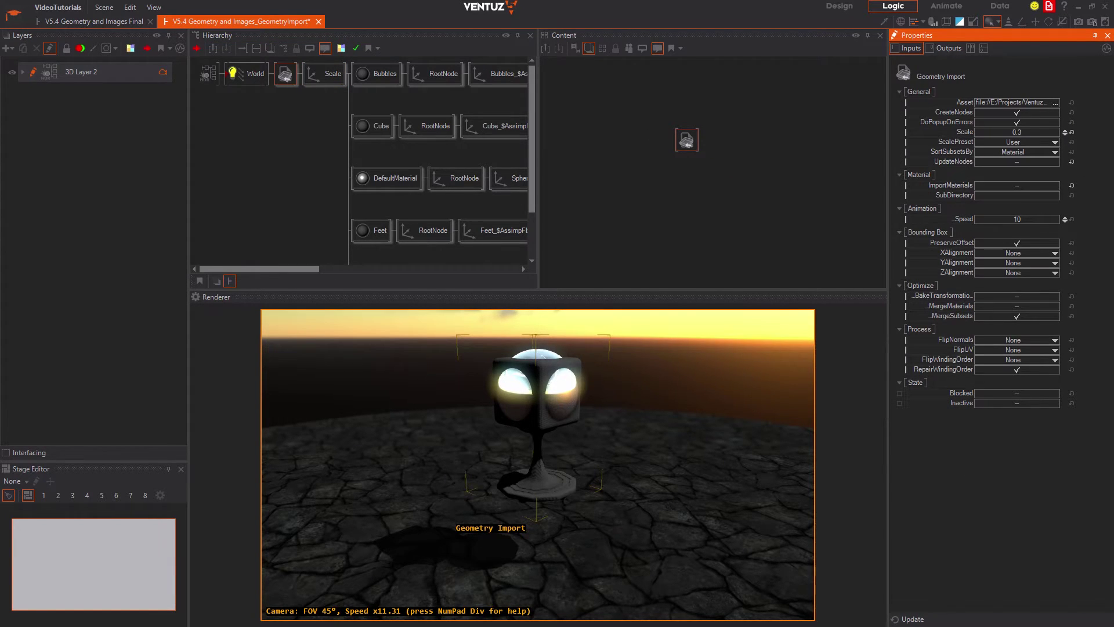
left_click(908, 620)
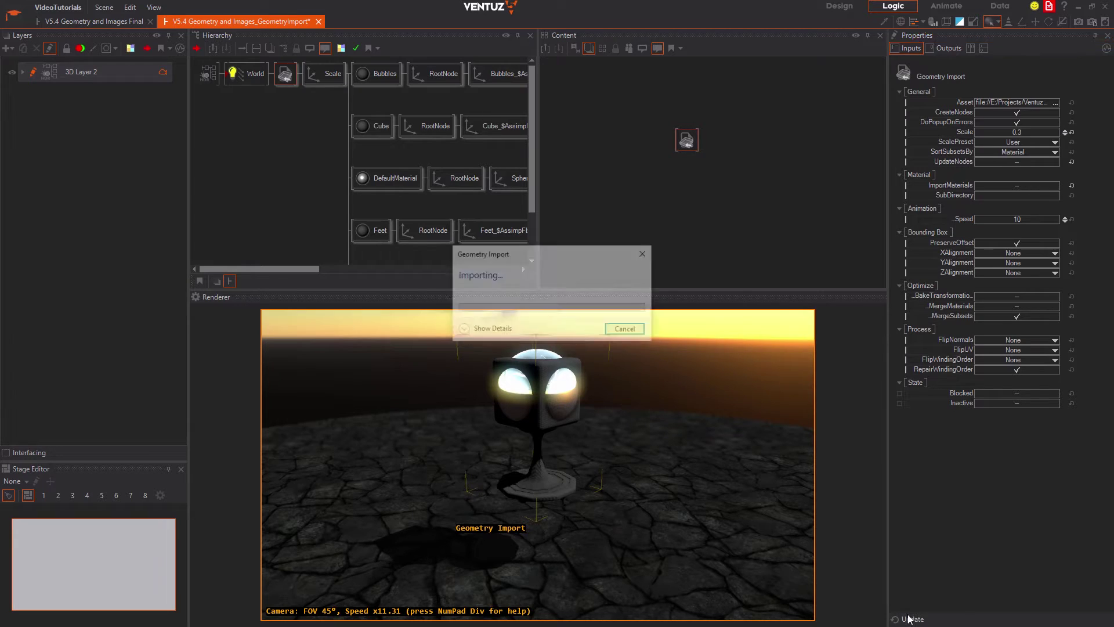
- Turn UpdateNodes back on and re-import with materials, then switch ImportMaterials off again
left_click(293, 76)
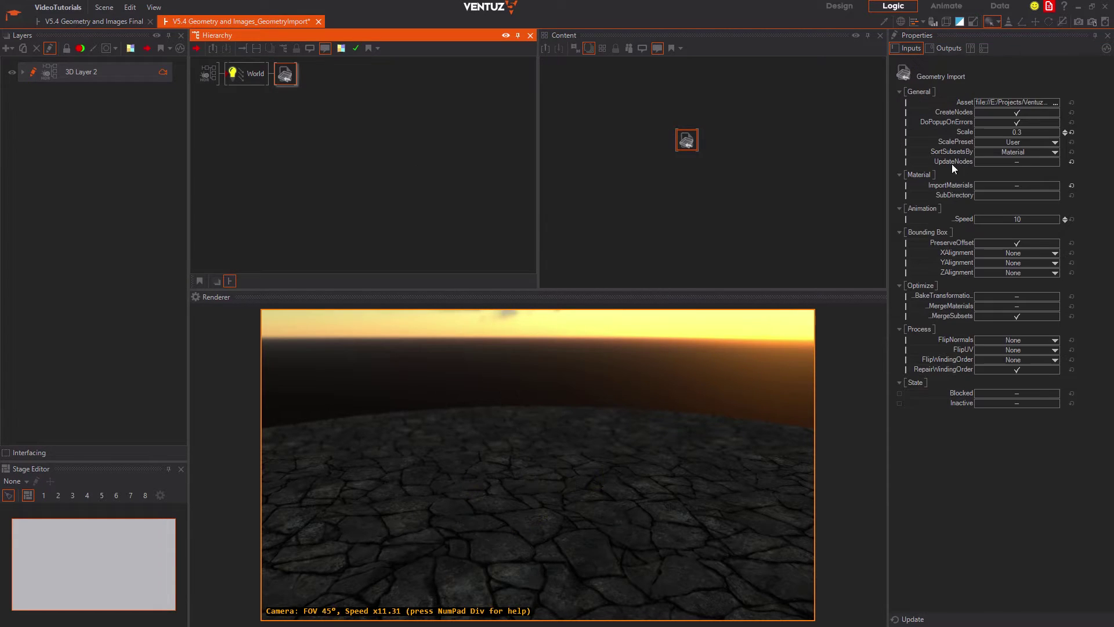
left_click(1038, 163)
left_click(1034, 186)
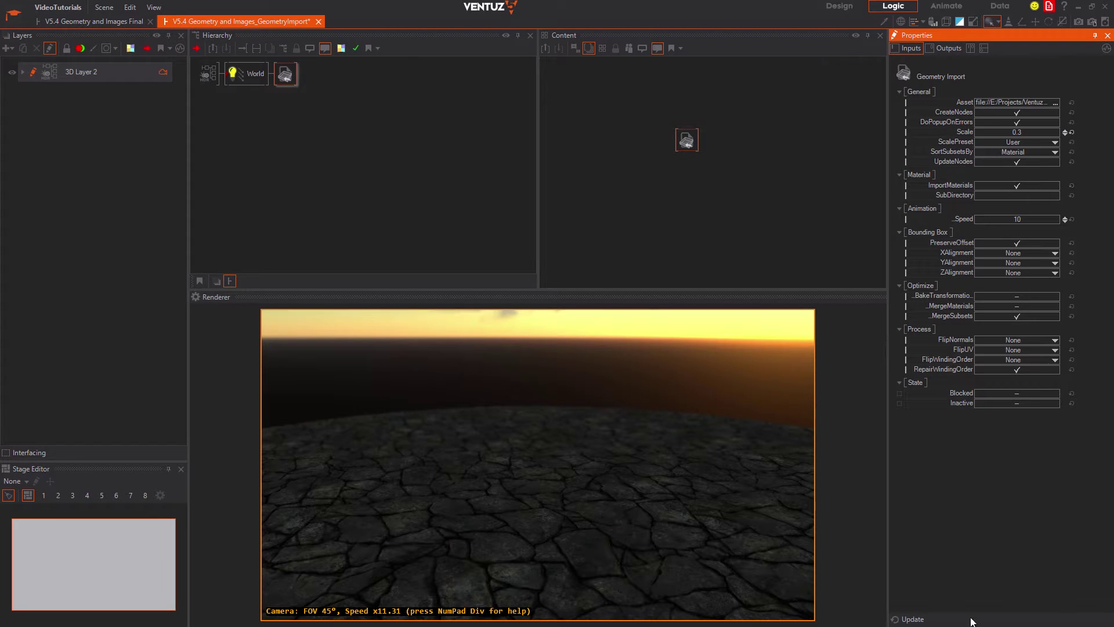
left_click(913, 619)
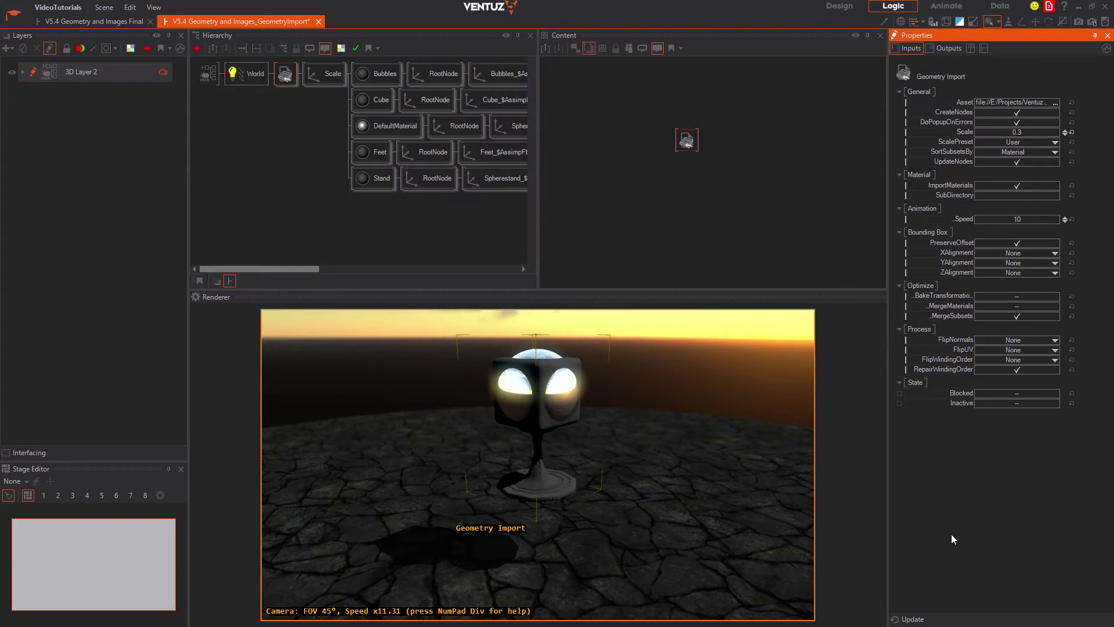
left_click(1021, 185)
- Delete the Scale node and re-import the model without materials
left_click(315, 65)
key("Delete")
left_click(285, 72)
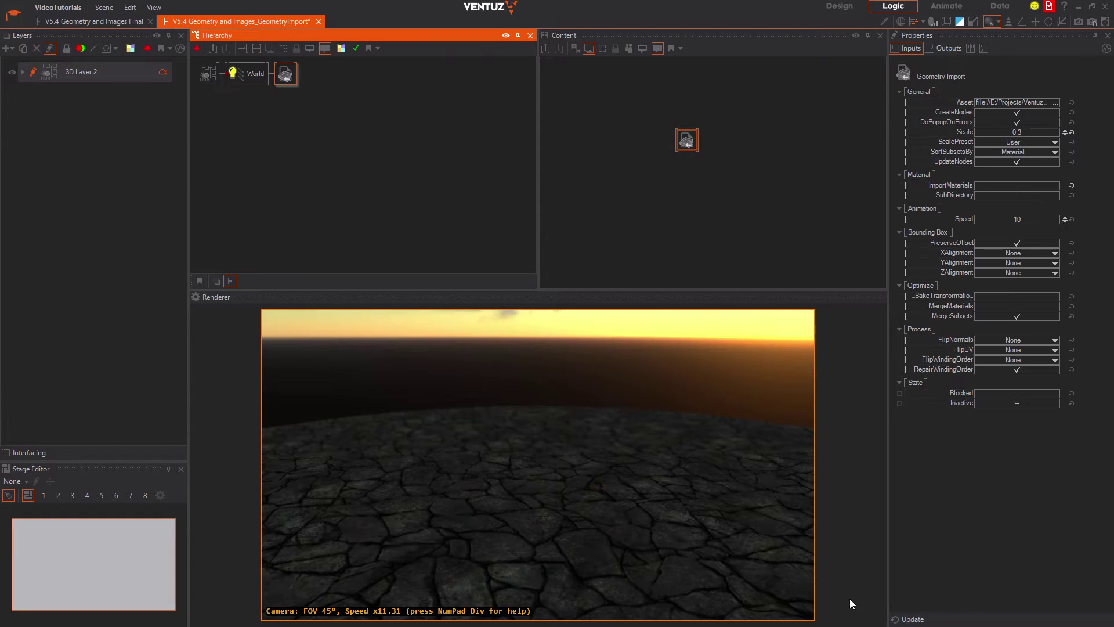
left_click(910, 619)
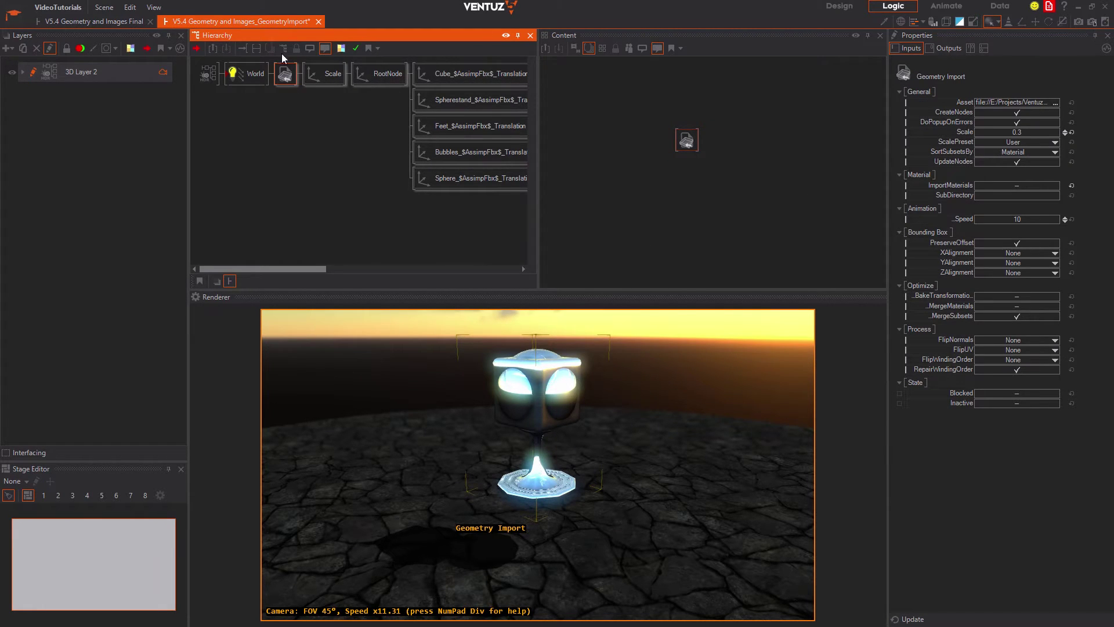
- Delete the Scale node again and re-import the model with ImportMaterials enabled
left_click(316, 71)
key("Delete")
left_click(284, 73)
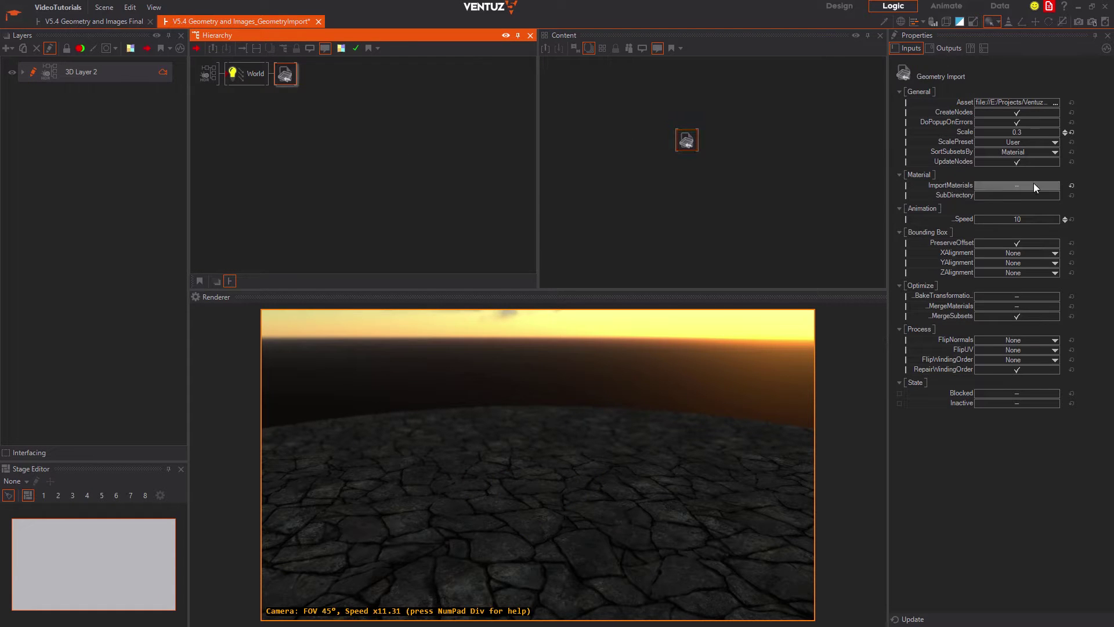
left_click(1033, 185)
left_click(914, 618)
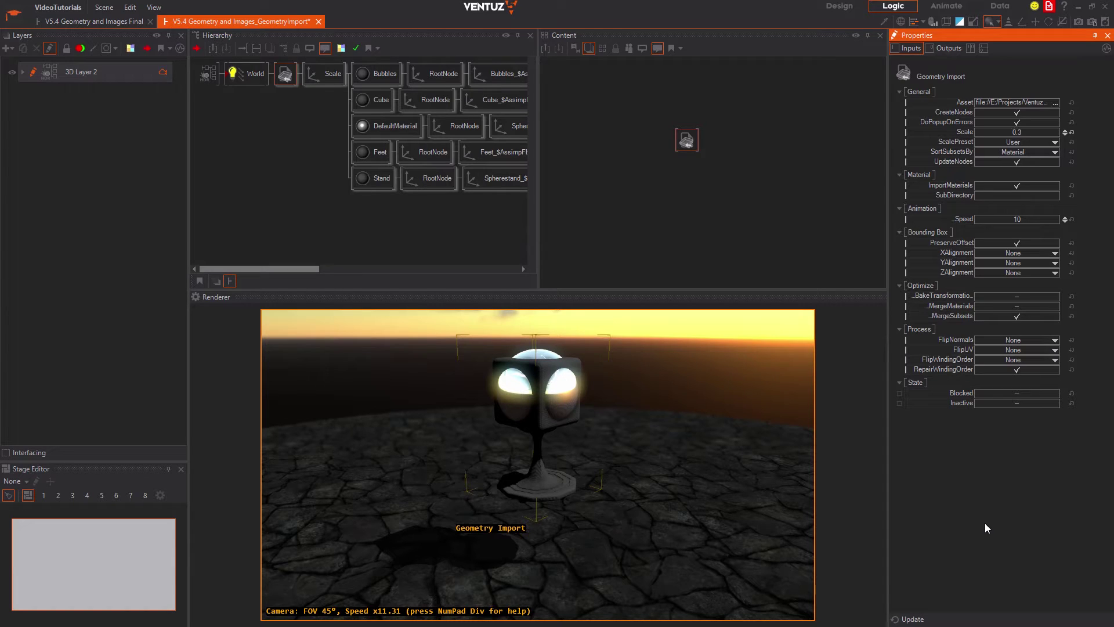
- Widen the Hierarchy, select Bubbles_vz_0, and step its Subset up to 5 then back to 3
left_click_drag(536, 207, 617, 199)
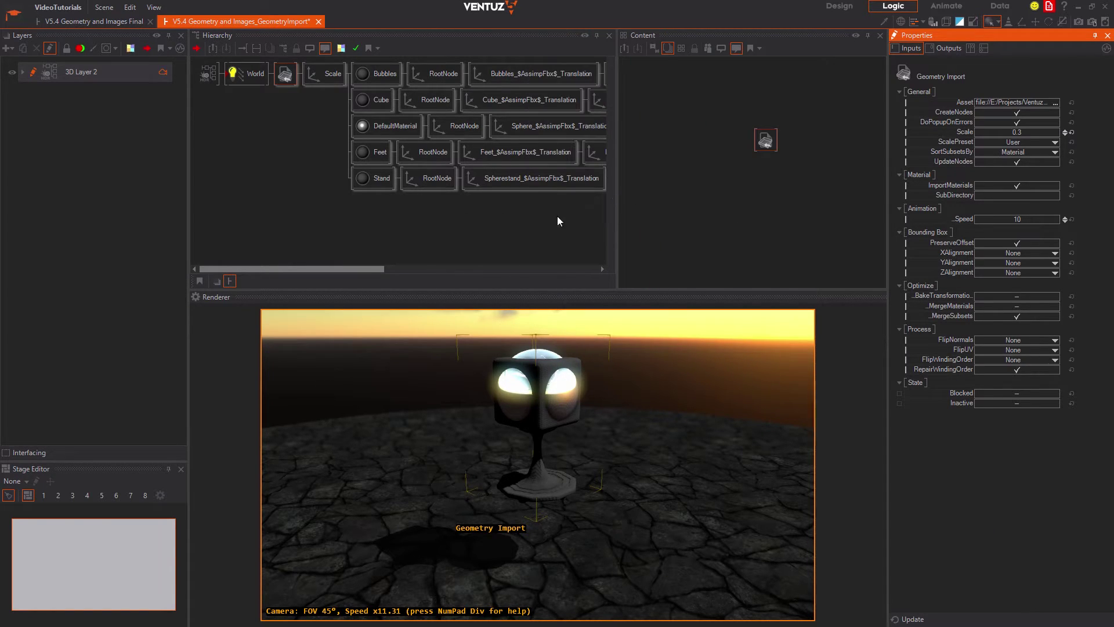
right_click_drag(557, 221, 170, 216)
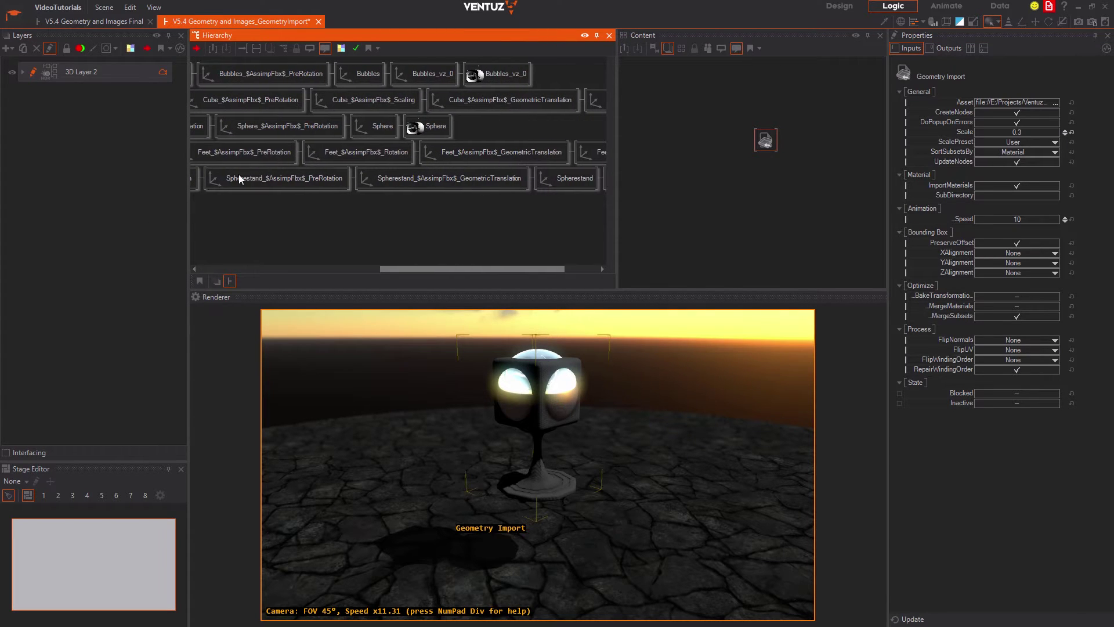
left_click(510, 68)
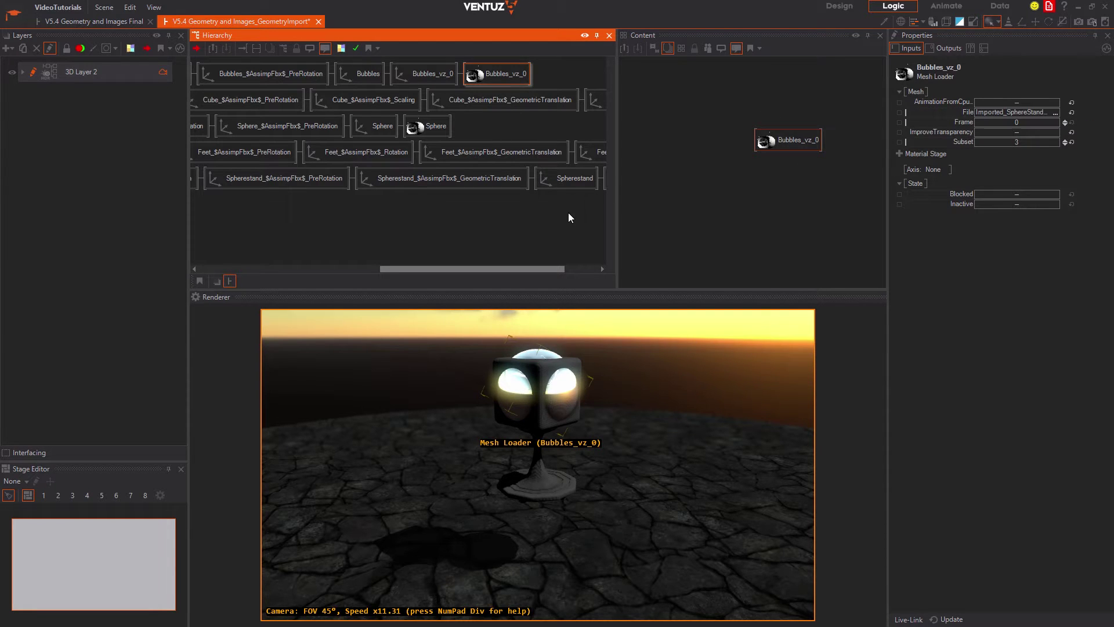
left_click_drag(551, 268, 608, 267)
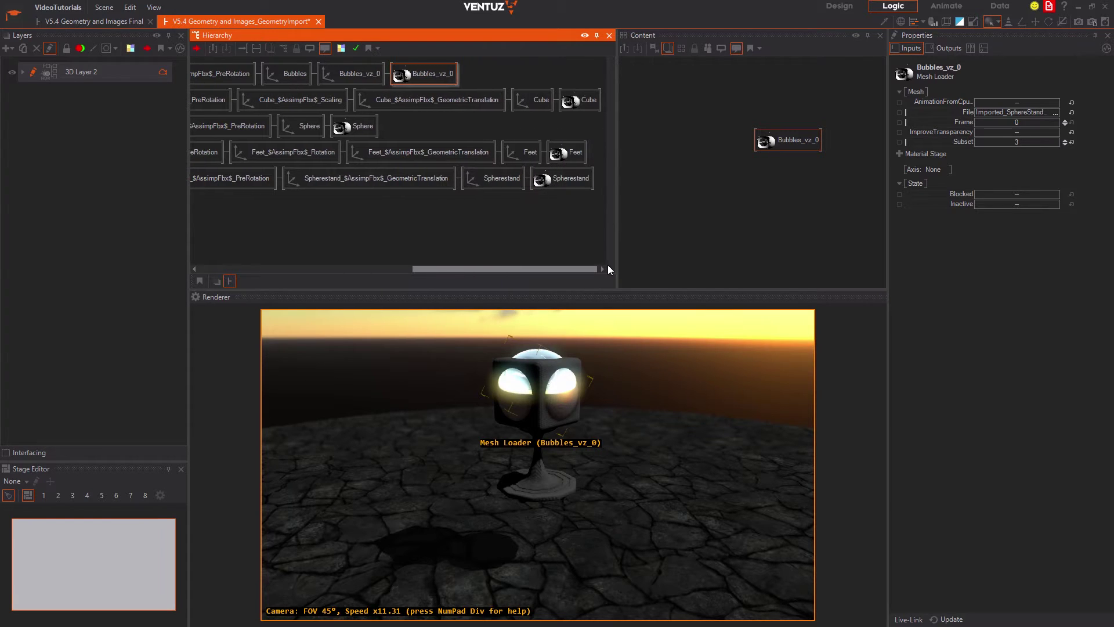
left_click(1063, 139)
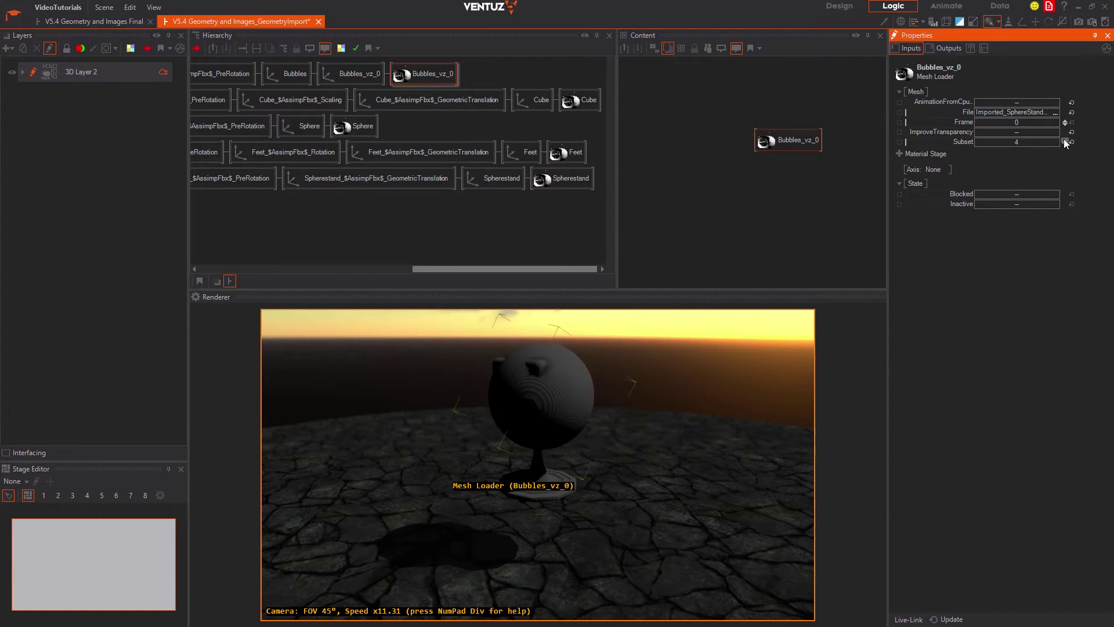
left_click(1064, 139)
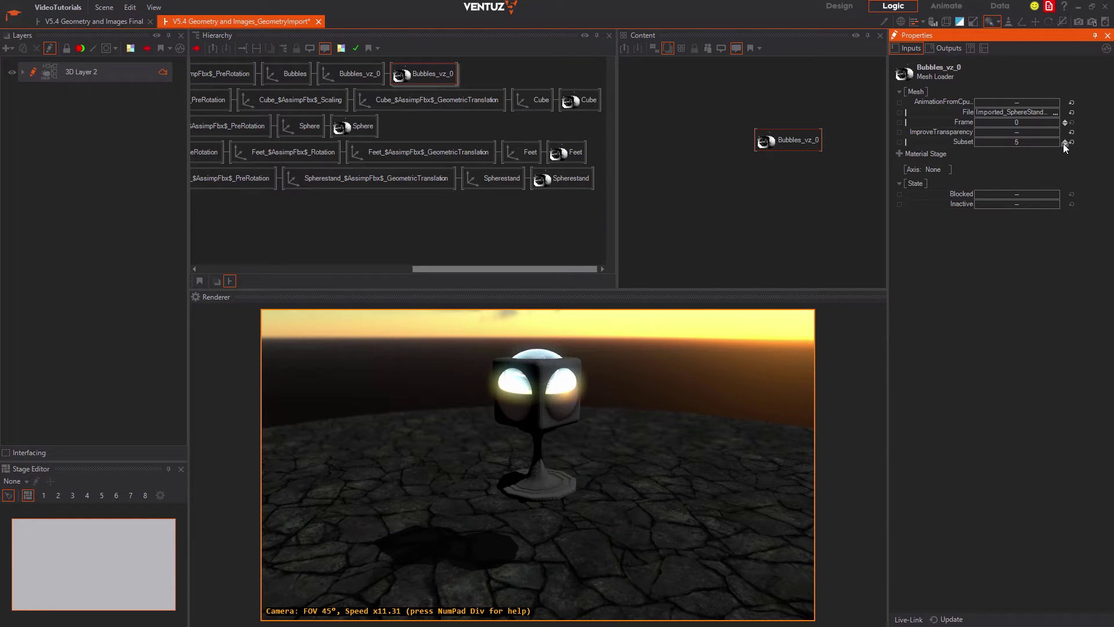
left_click(1064, 143)
left_click(1064, 144)
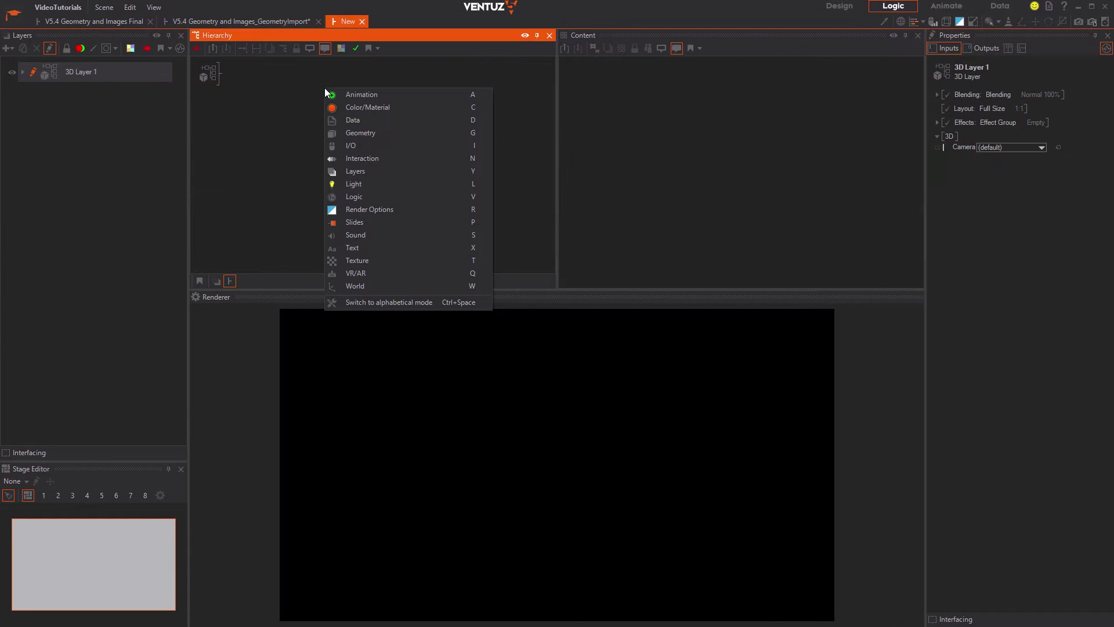
- Place a Geometry Import Live node in the new scene's hierarchy
left_click(354, 133)
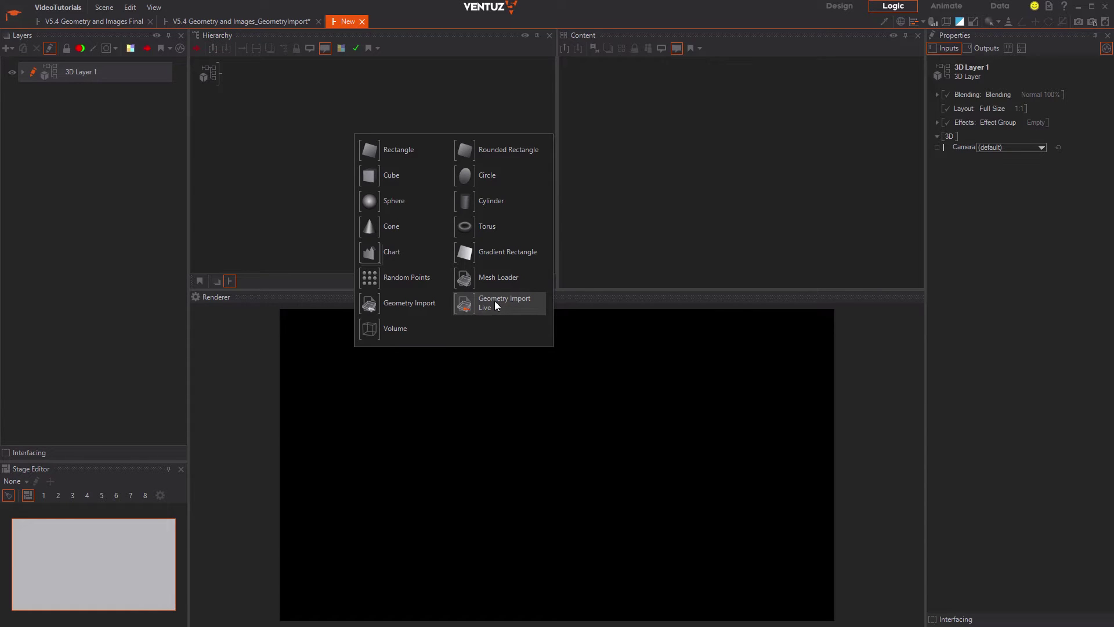
left_click(478, 311)
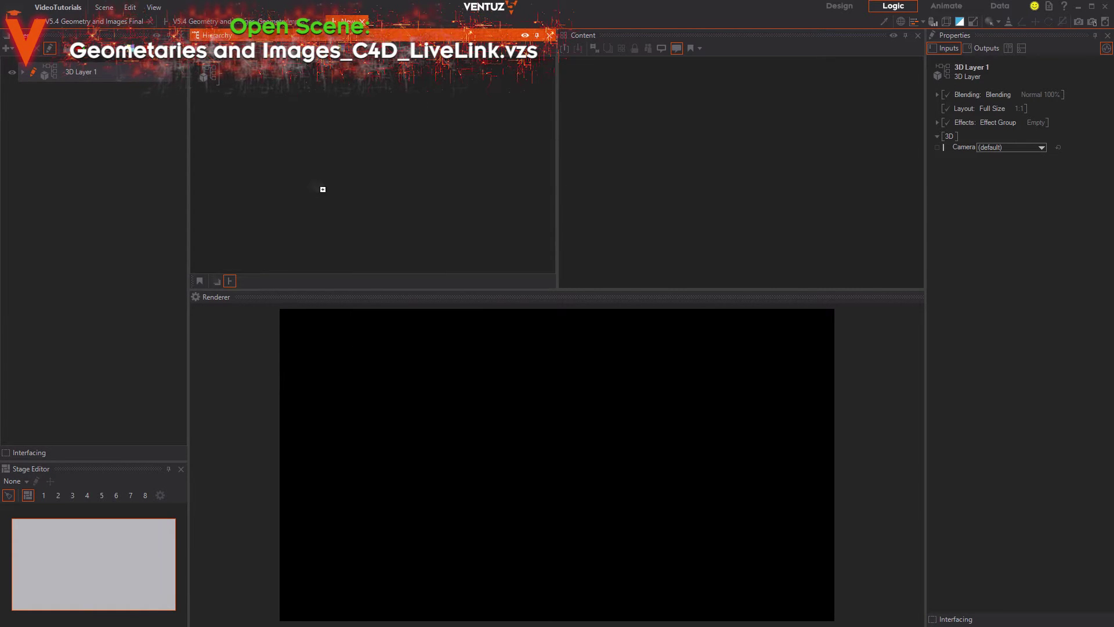
left_click(226, 89)
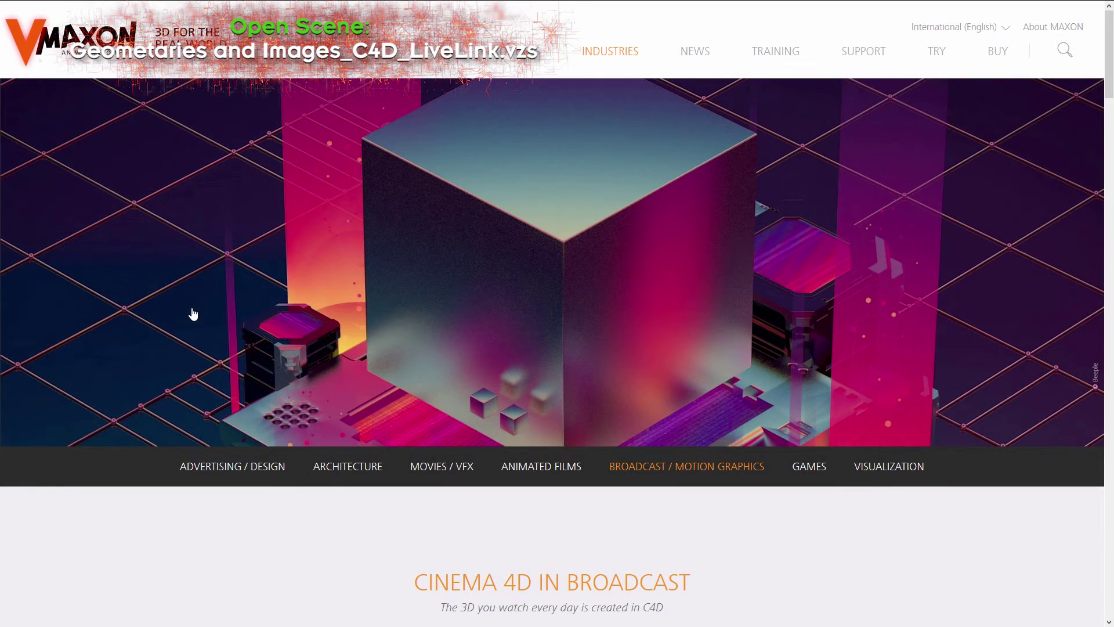
- Scroll down the Maxon website page
scroll(193, 313, "down", 1)
scroll(193, 313, "down", 6)
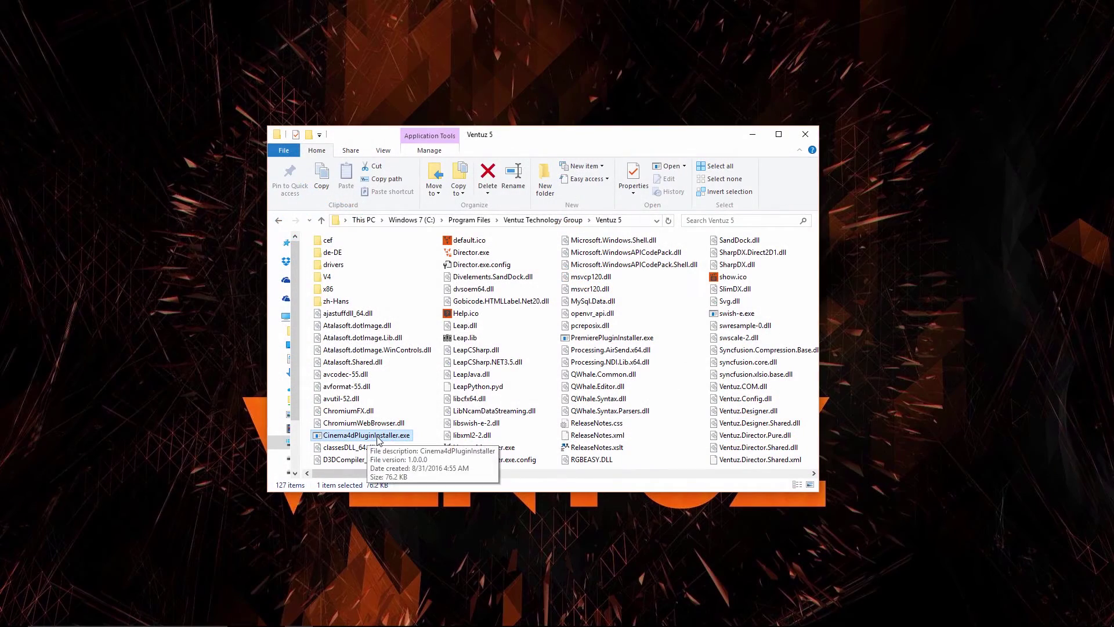
- Run Cinema4dPluginInstaller.exe and install the plugin into D:\17.043_RB144841\plugins
double_click(377, 436)
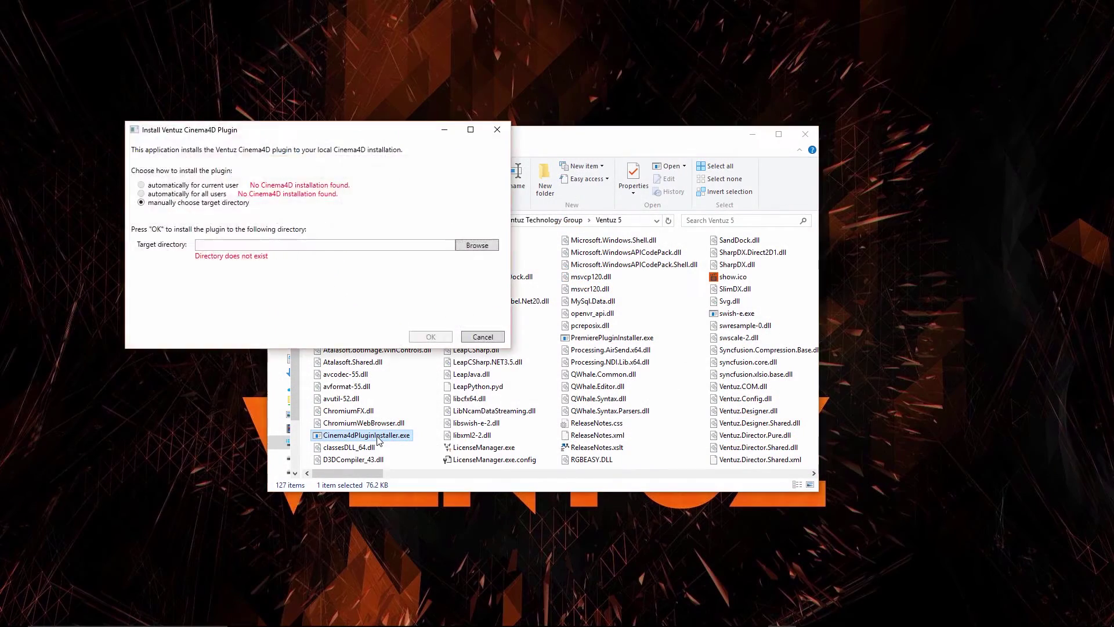
left_click_drag(345, 137, 566, 185)
left_click(417, 292)
type("D:\\17.043_RB144841\\plugins")
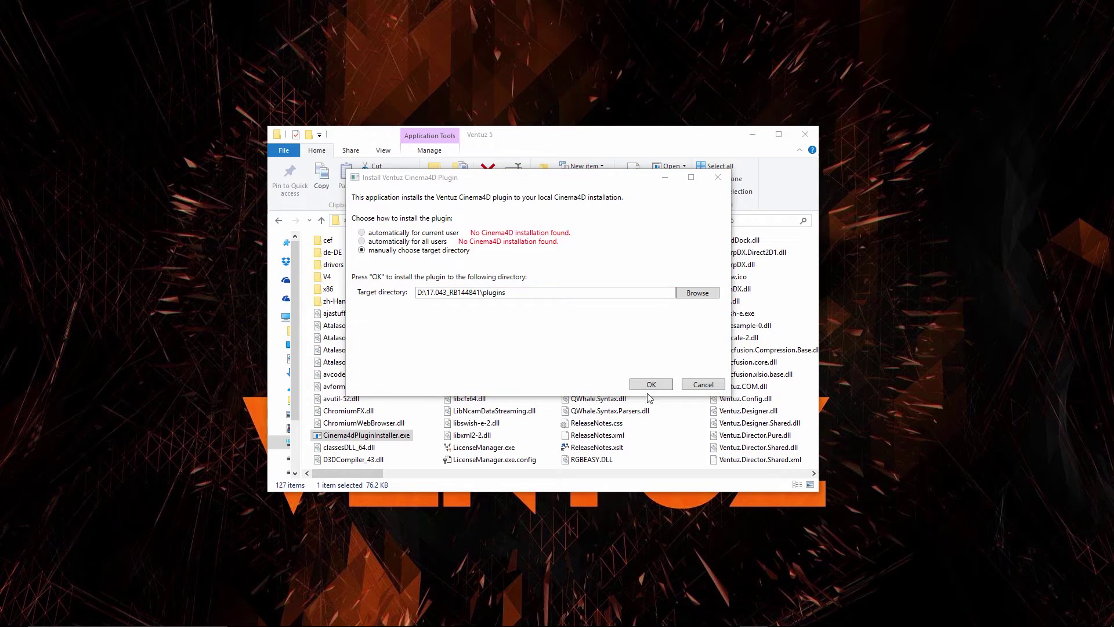
left_click(650, 384)
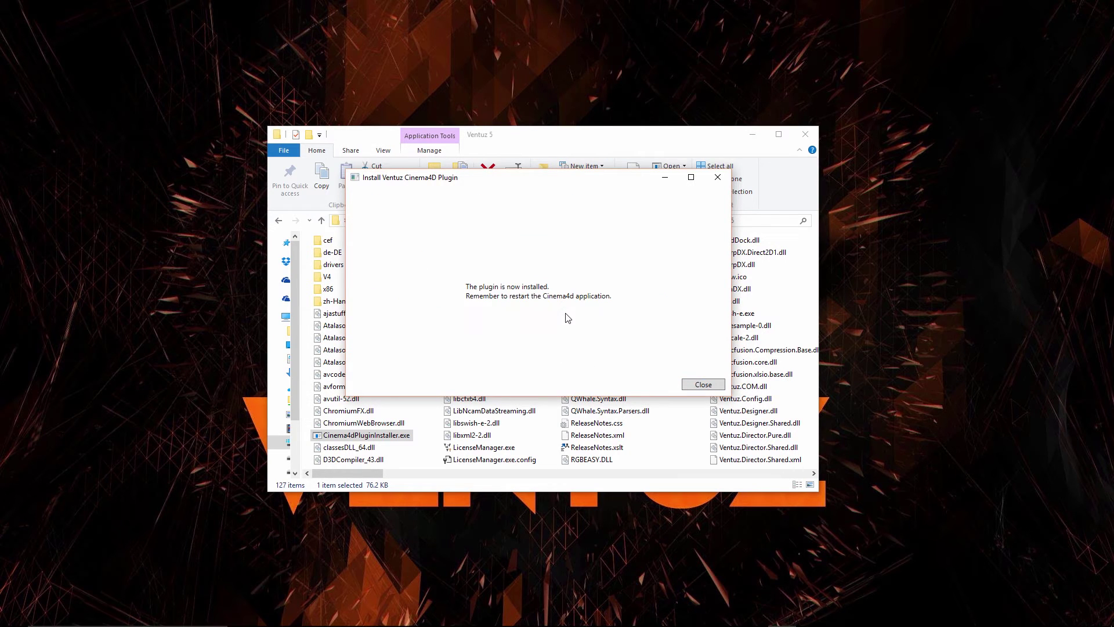
left_click(702, 384)
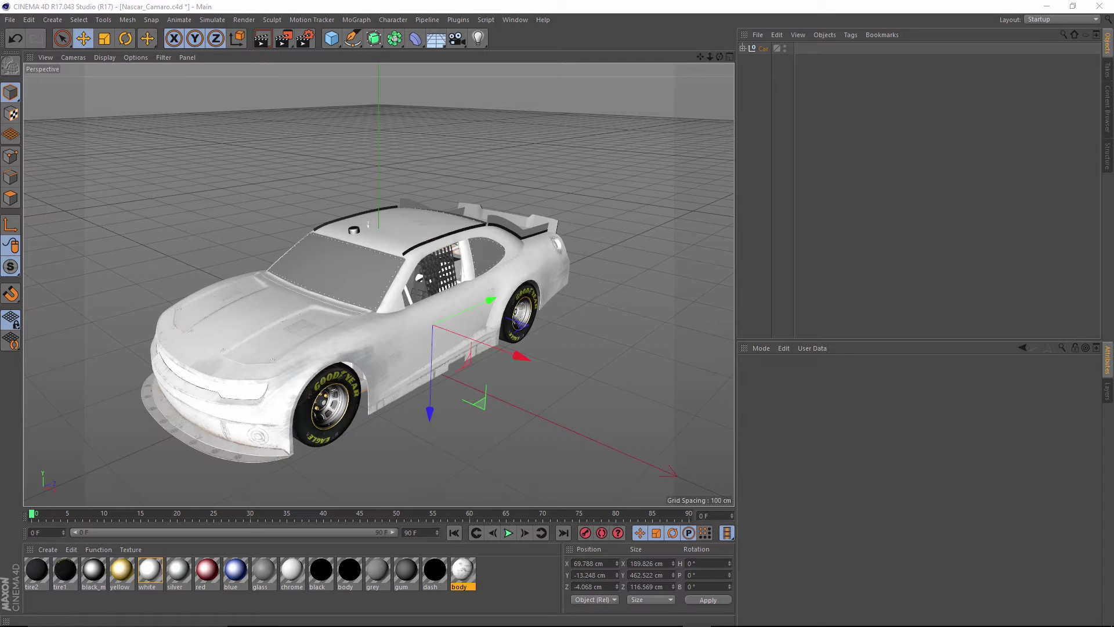
- Add a Ventuz Setup Link tag to the Car object
right_click(763, 49)
mouse_move(796, 174)
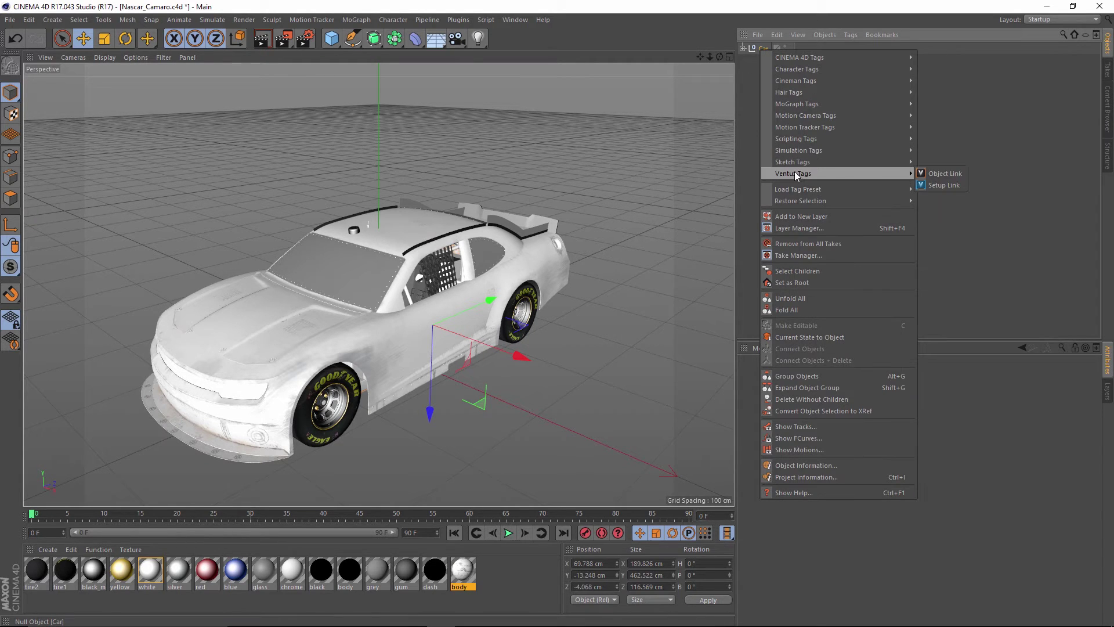
left_click(941, 186)
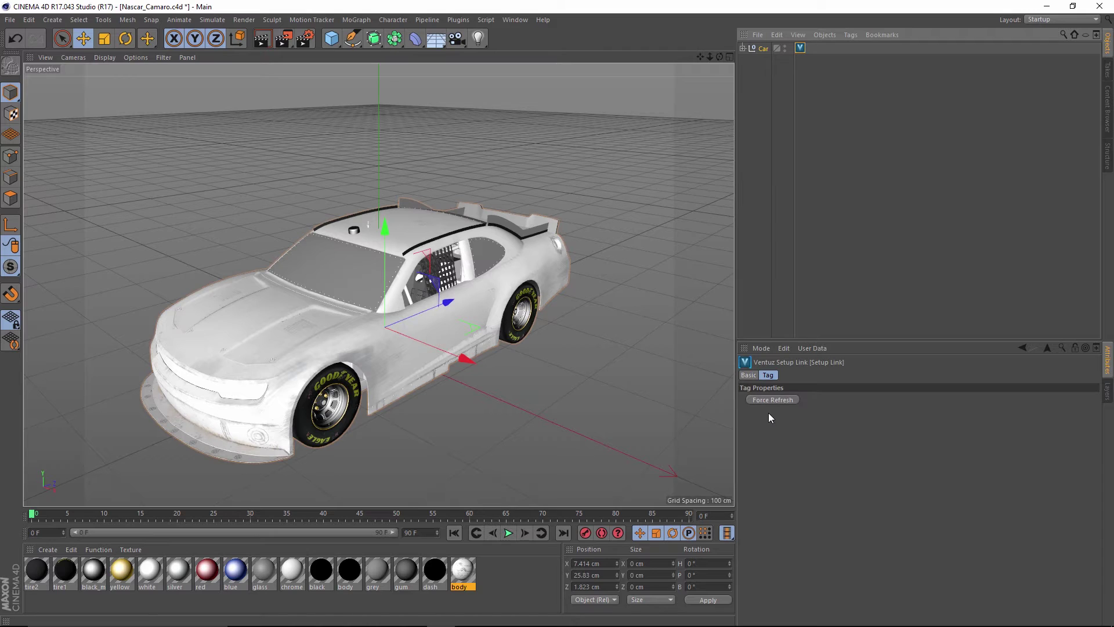
- Expand Car, Body and Internals to list every part with its Ventuz link tags
left_click(742, 49)
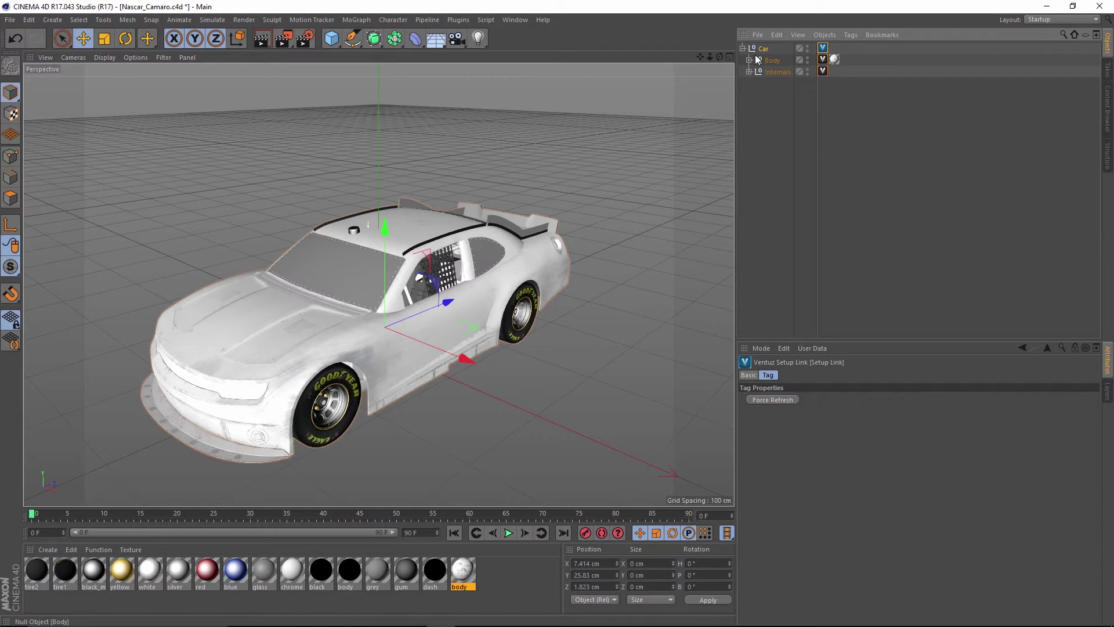
right_click(776, 62)
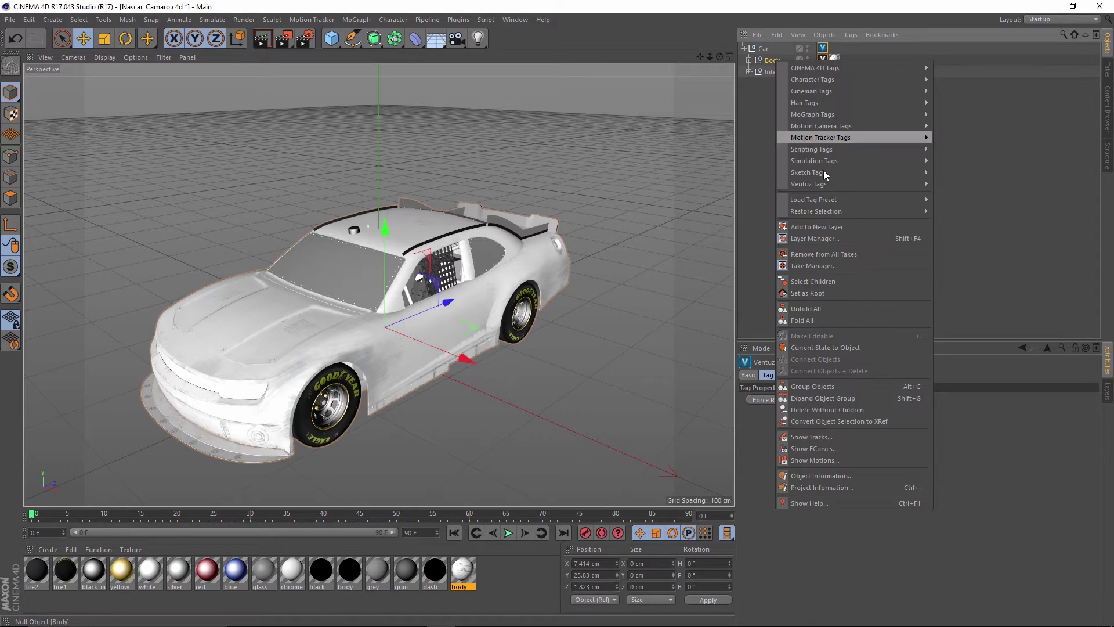
left_click(761, 116)
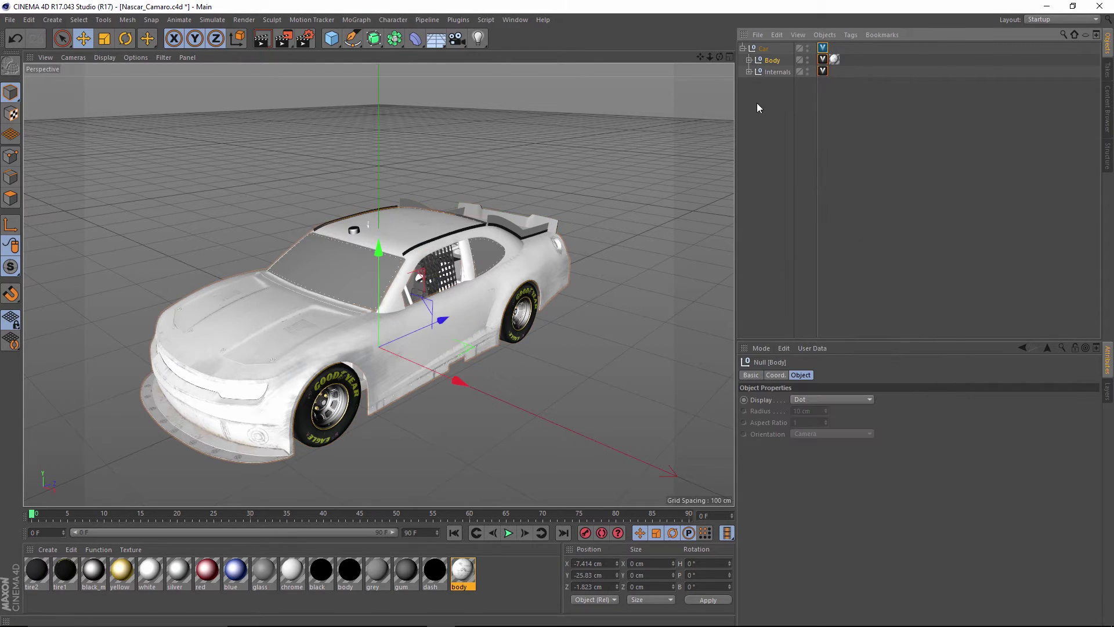
left_click(749, 60)
left_click(758, 106)
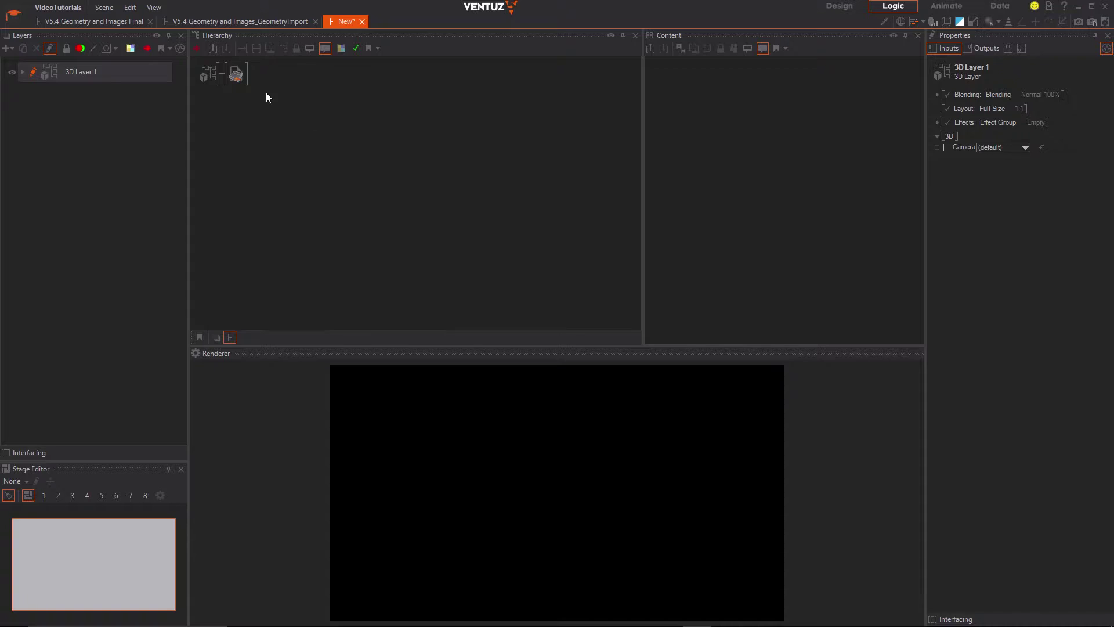
left_click(235, 73)
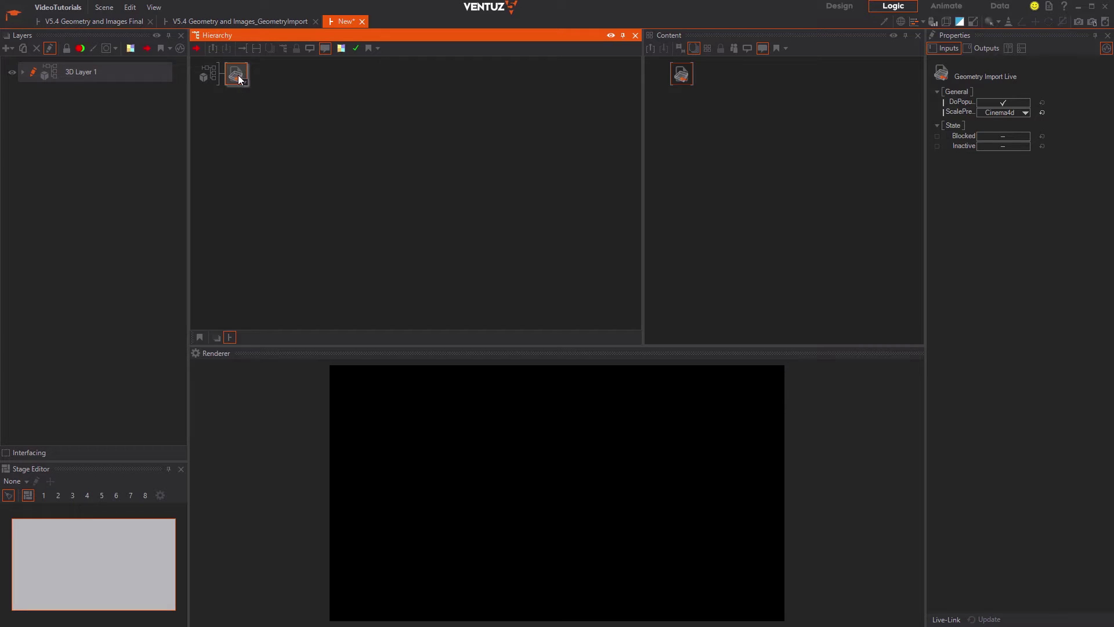
- Live-link the Geometry Import Live node to the Cinema 4D Car and update it
left_click(945, 617)
mouse_move(955, 610)
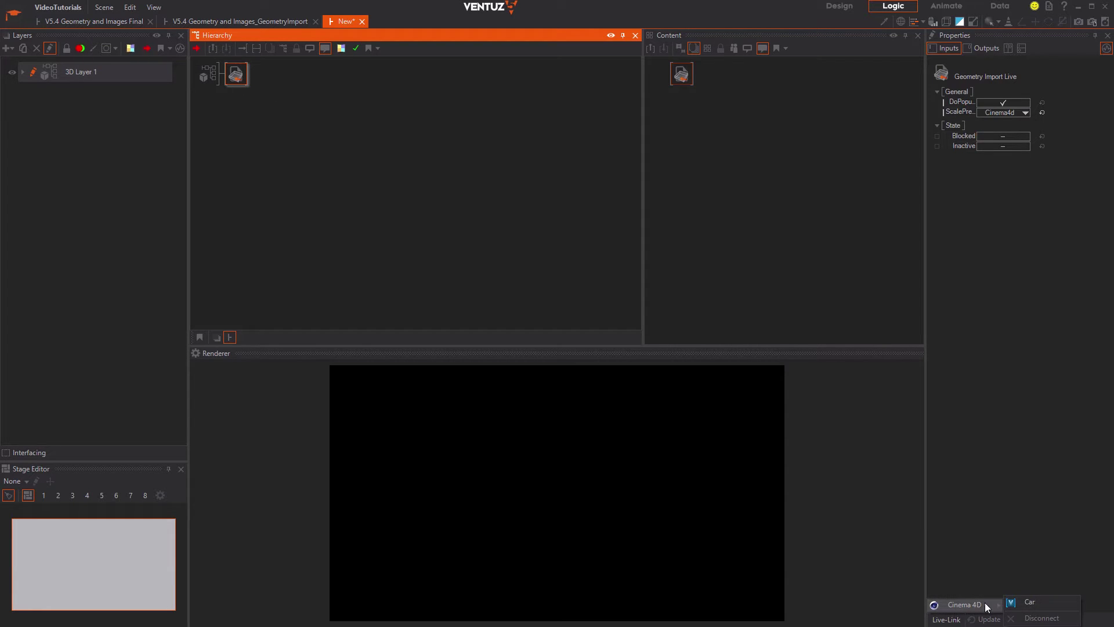
left_click(1027, 603)
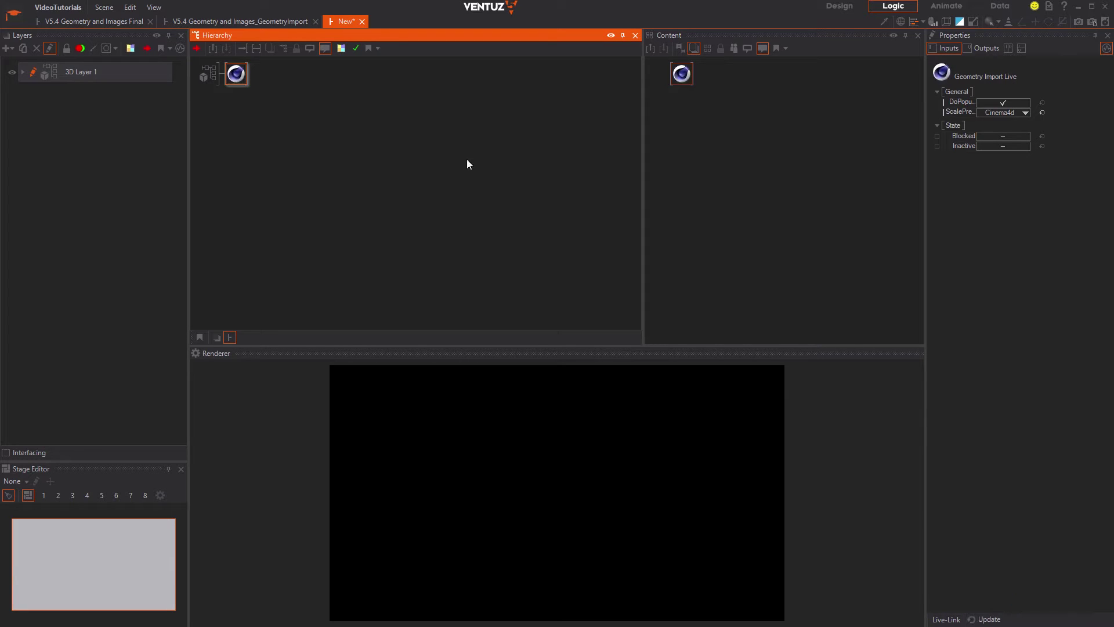
right_click(241, 70)
mouse_move(271, 78)
mouse_move(404, 77)
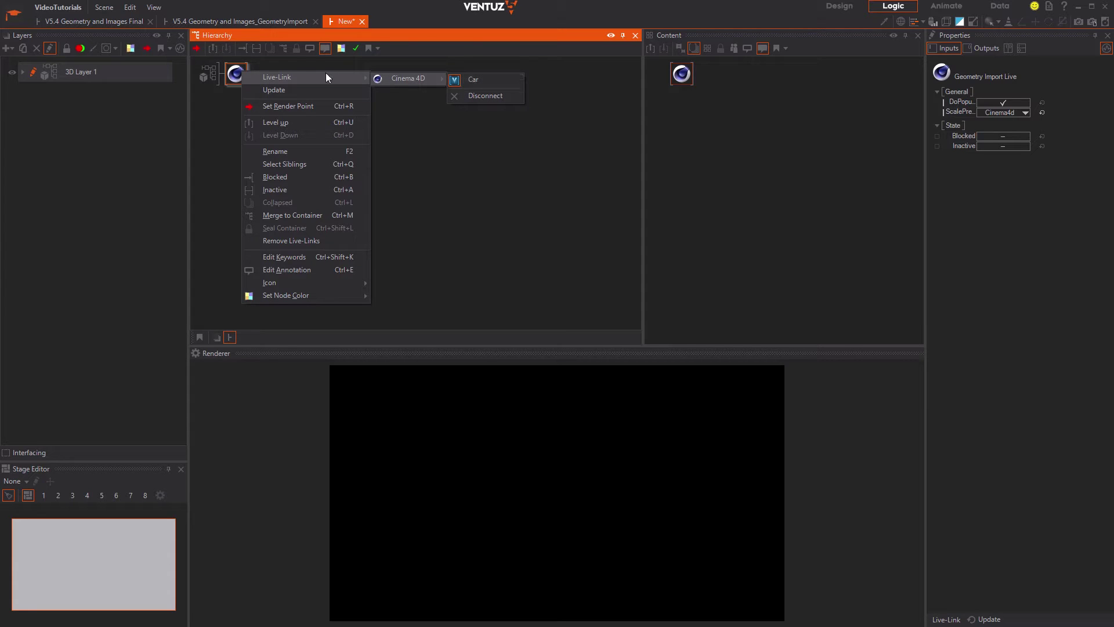
left_click(274, 87)
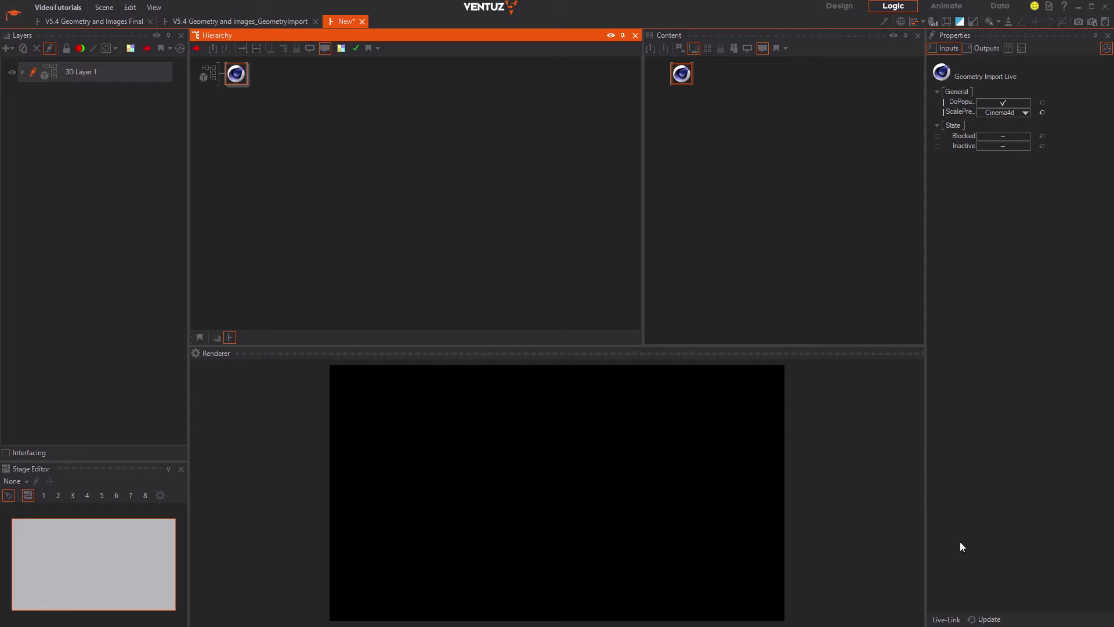
left_click(984, 619)
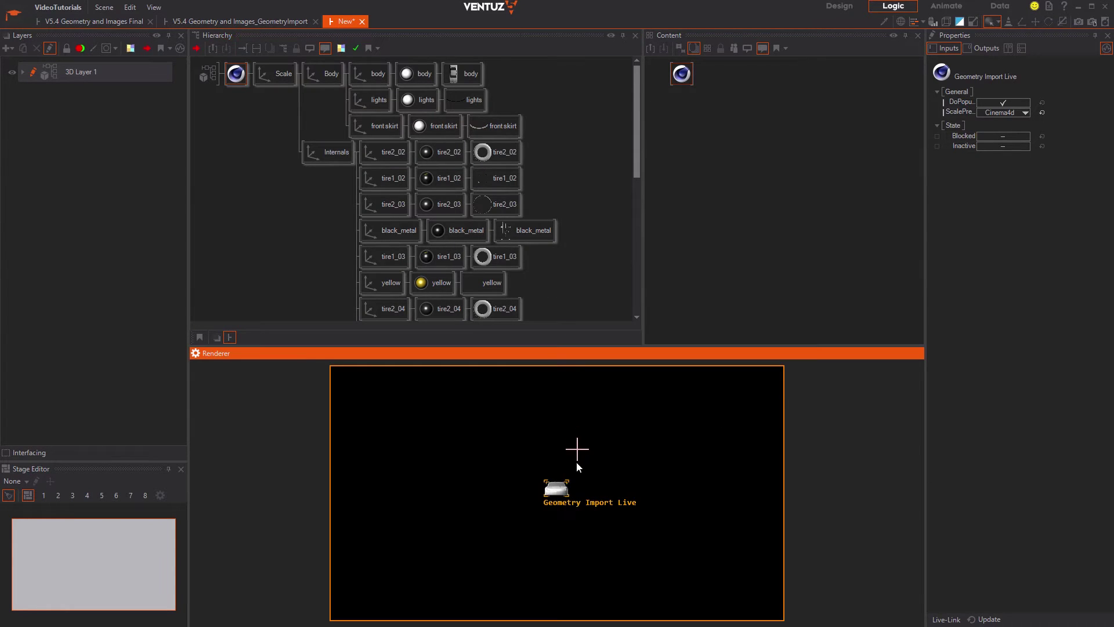
- View the imported car from a free-camera angle and keep ScalePreset at Cinema4d
left_click(557, 490)
key("KP_0")
left_click_drag(550, 482, 578, 459)
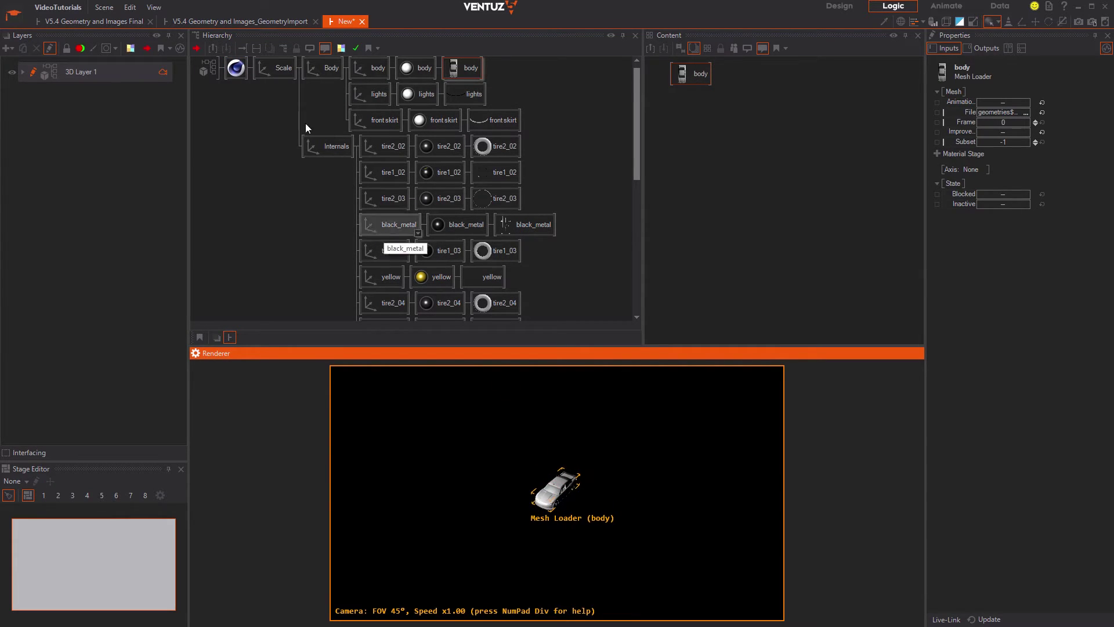
left_click(235, 68)
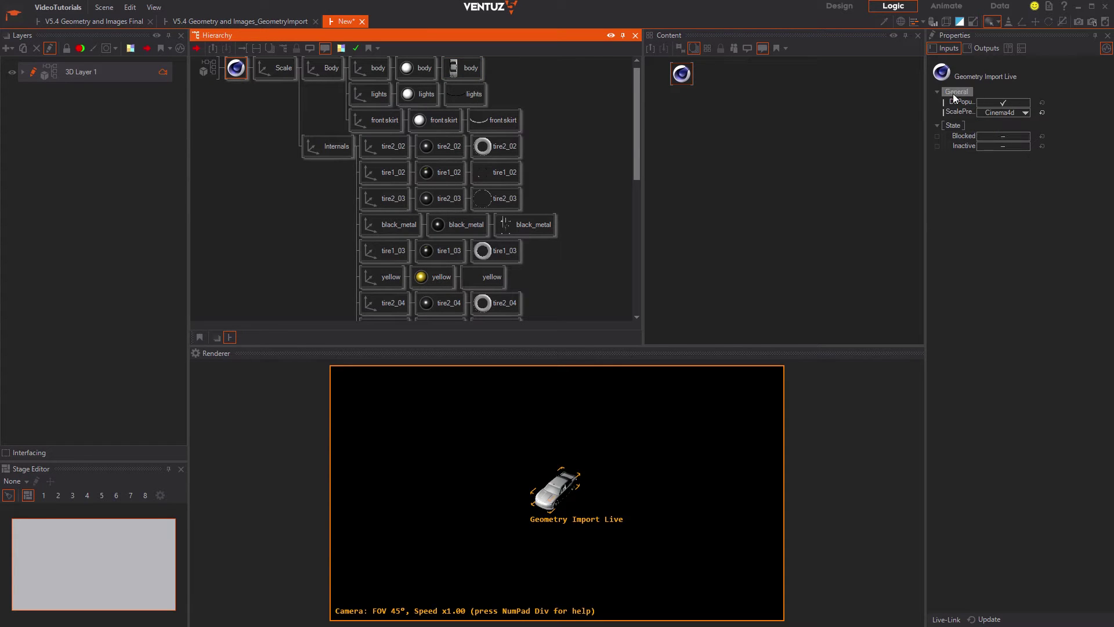
left_click(1025, 113)
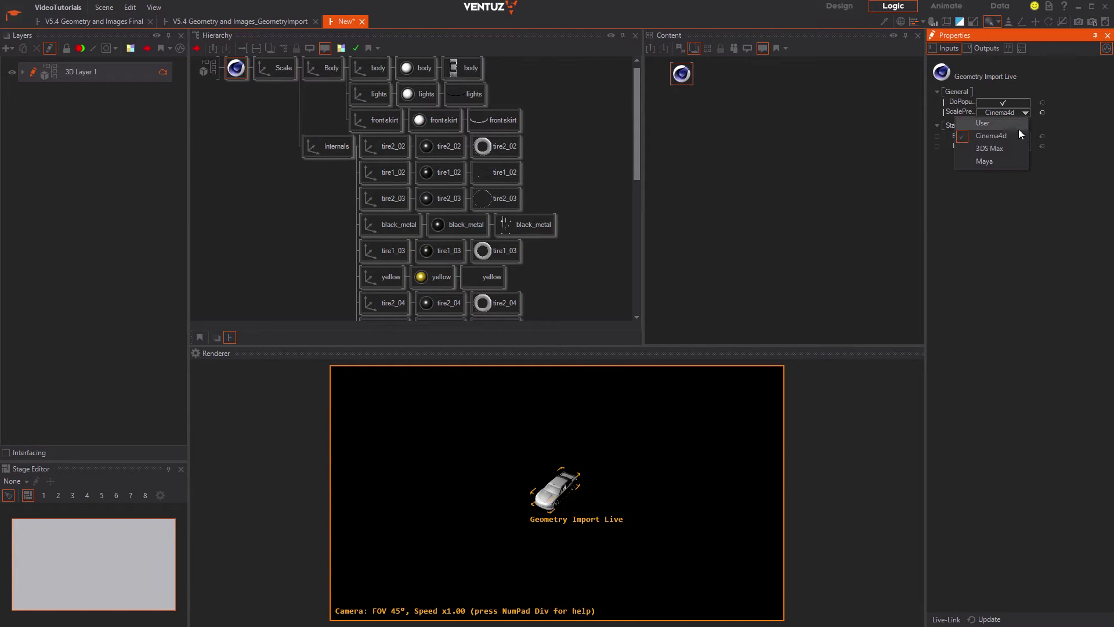
left_click(1012, 178)
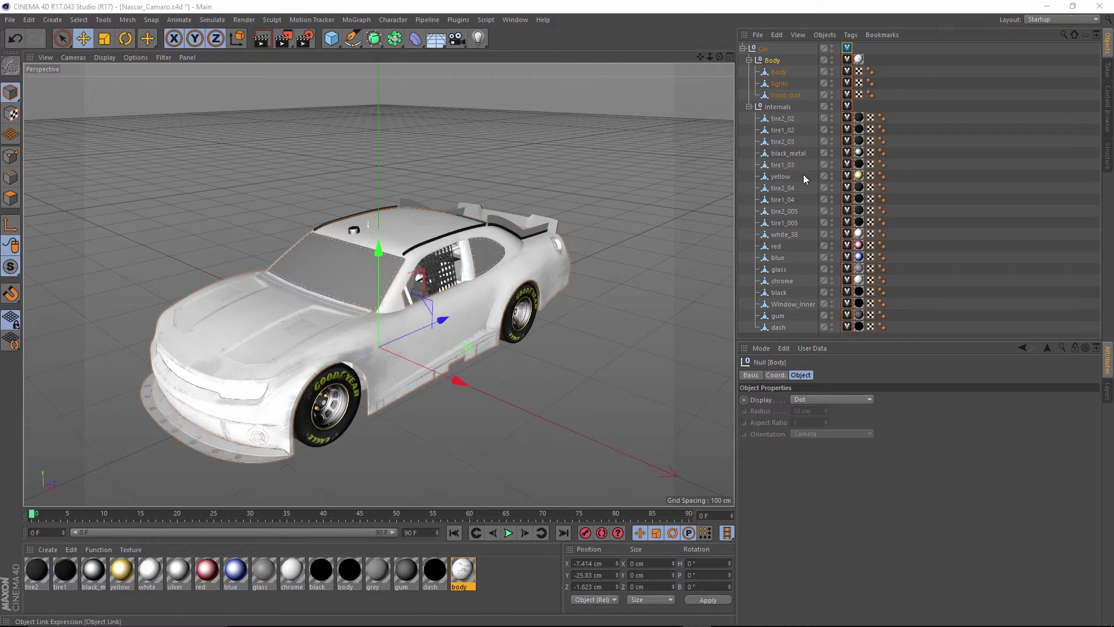
- Open the yellow part's Ventuz Object Link tag and toggle Use Object Name off and on
left_click(766, 177)
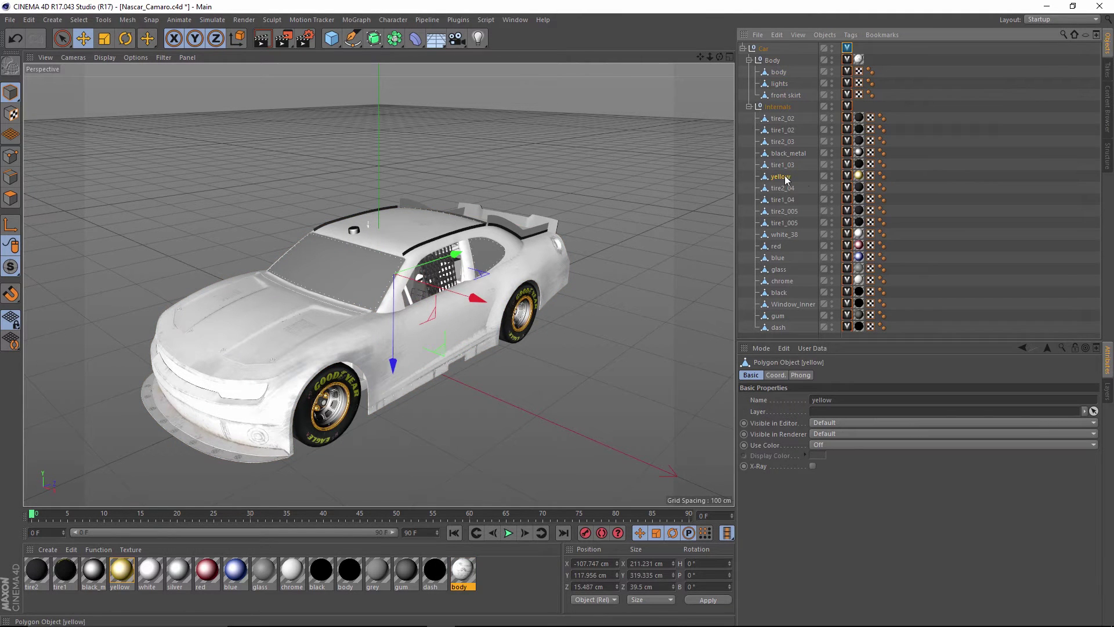
left_click(847, 176)
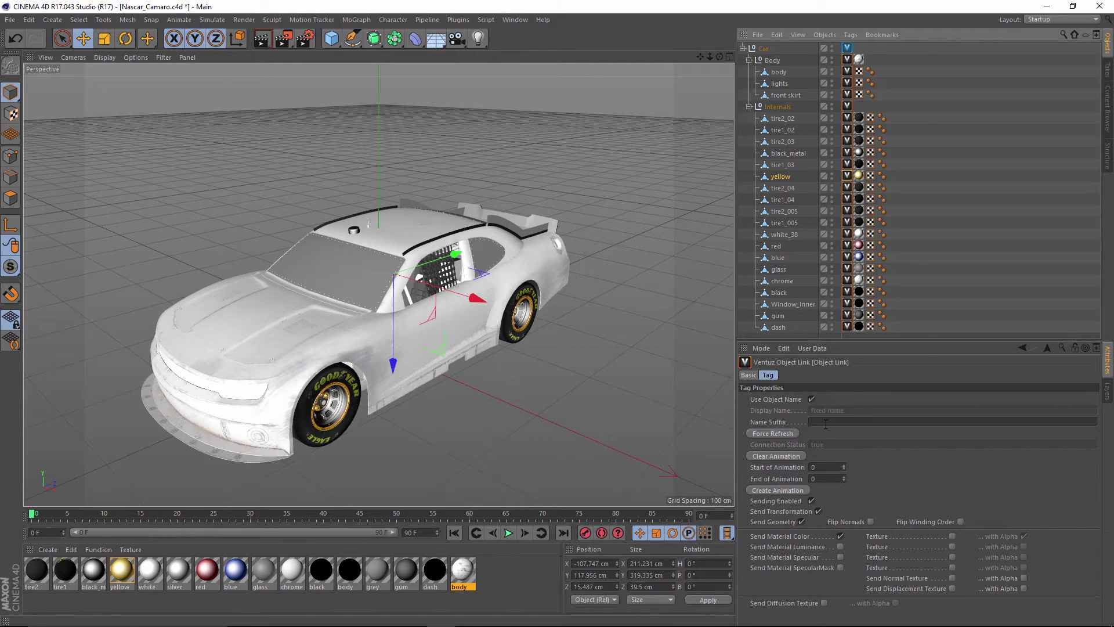
left_click(812, 400)
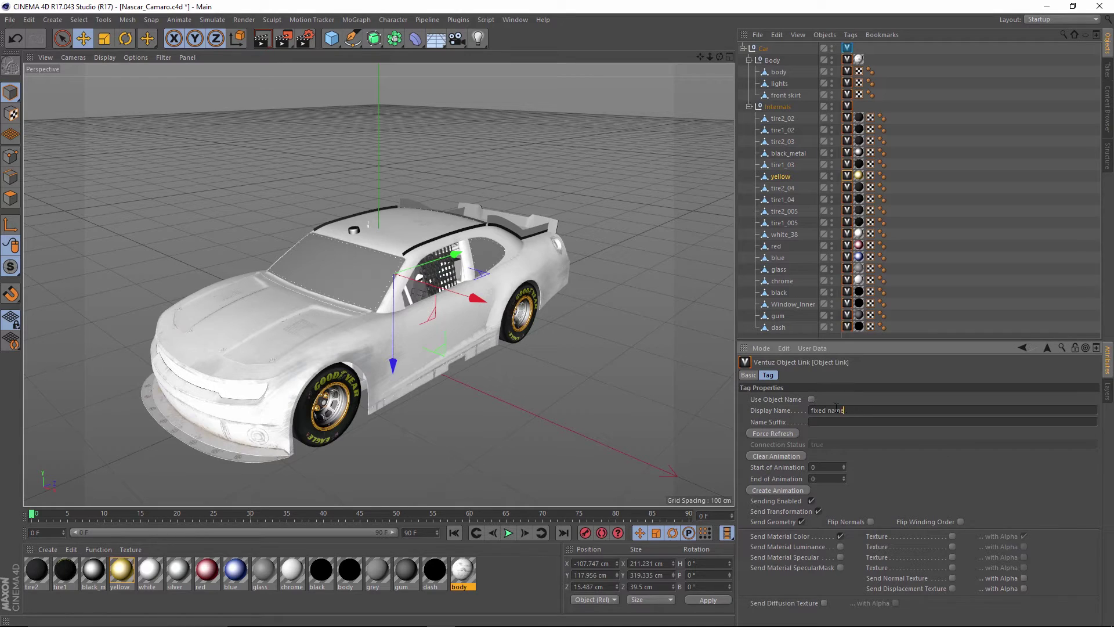
double_click(811, 408)
left_click(811, 400)
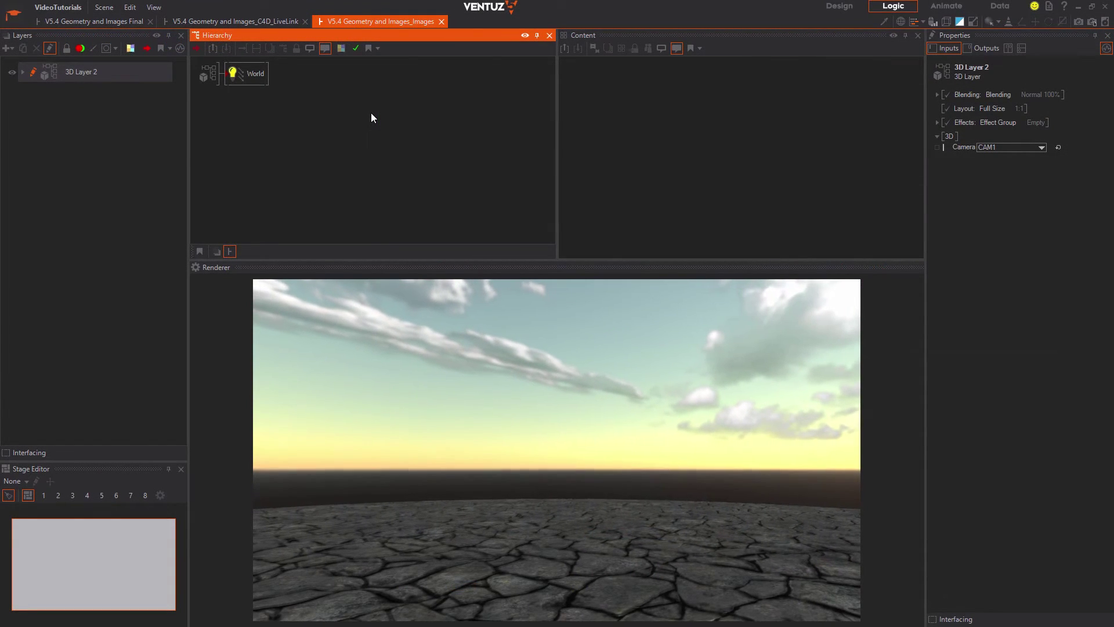
- Add a Texture > Image node showing a checkerboard to the Images scene hierarchy
right_click(370, 113)
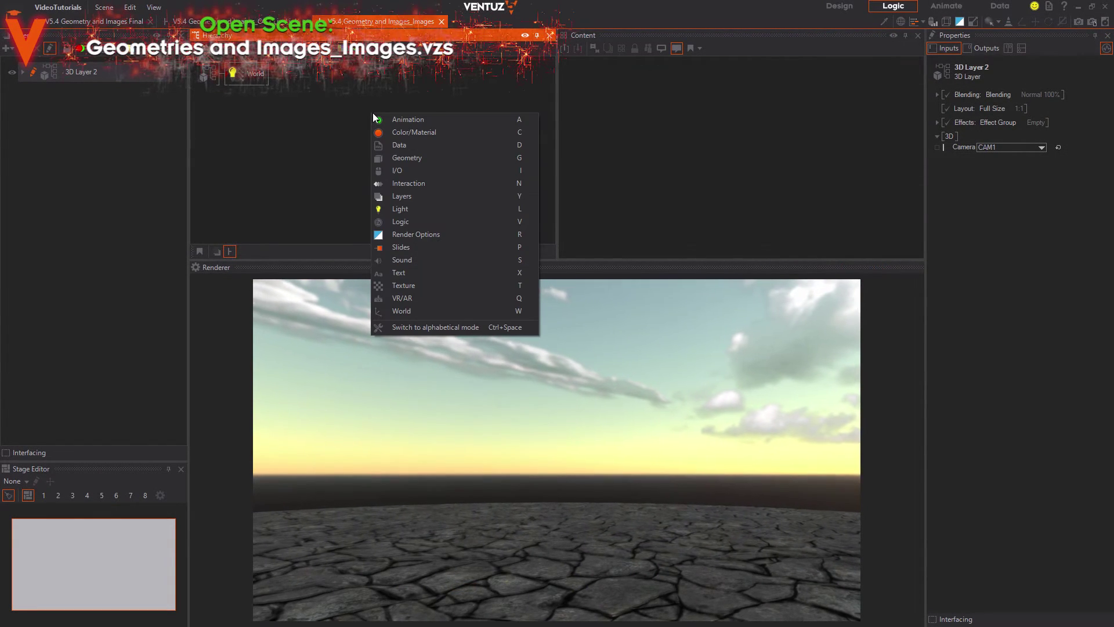
left_click(408, 283)
left_click(416, 348)
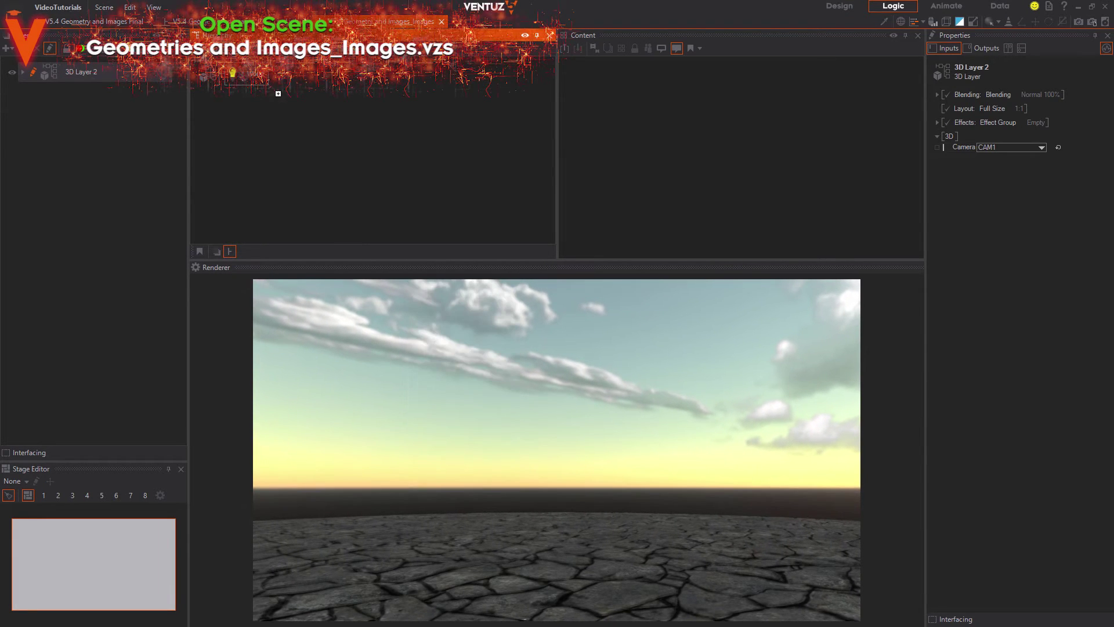
left_click(279, 88)
- Insert a World > Axis node before the Image and scale it up to 11.5
right_click(286, 101)
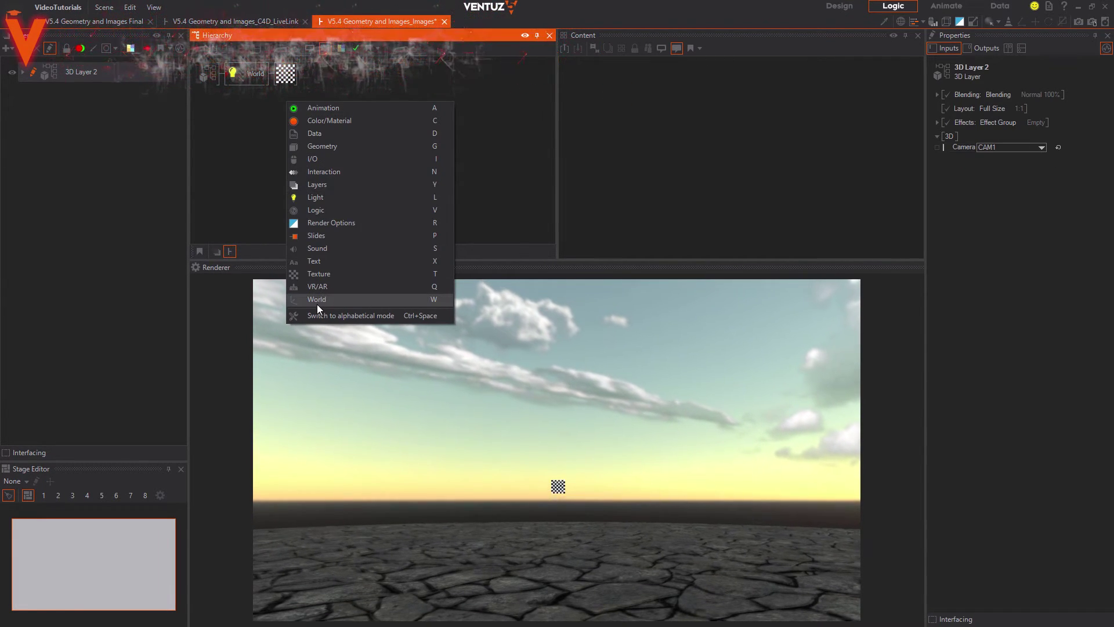
left_click(317, 300)
left_click(336, 323)
left_click(285, 73)
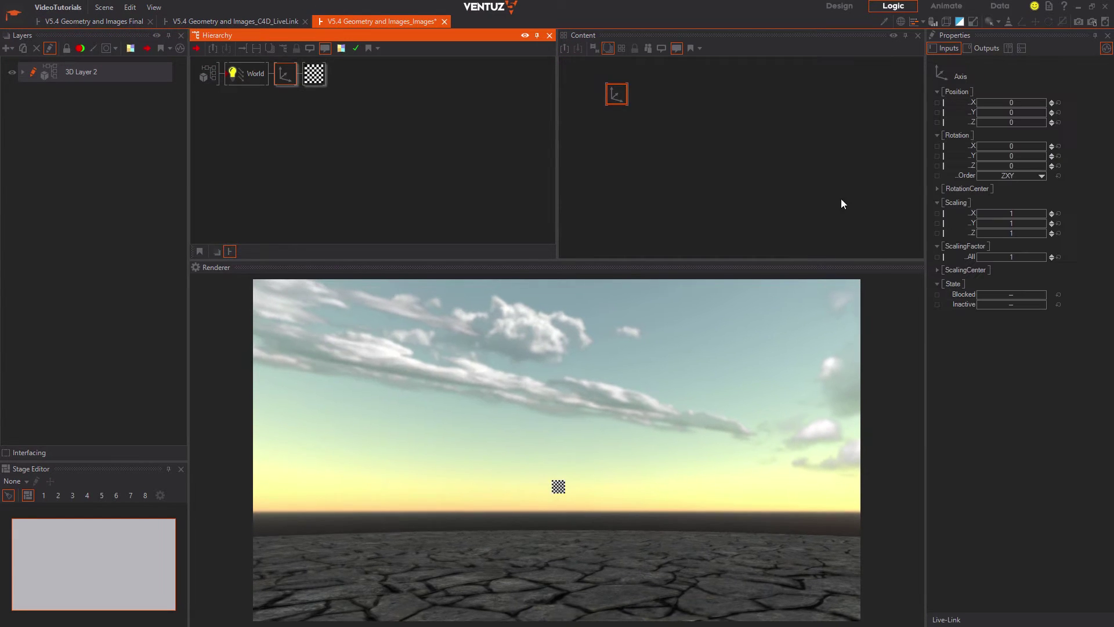
left_click_drag(1010, 257, 1046, 253)
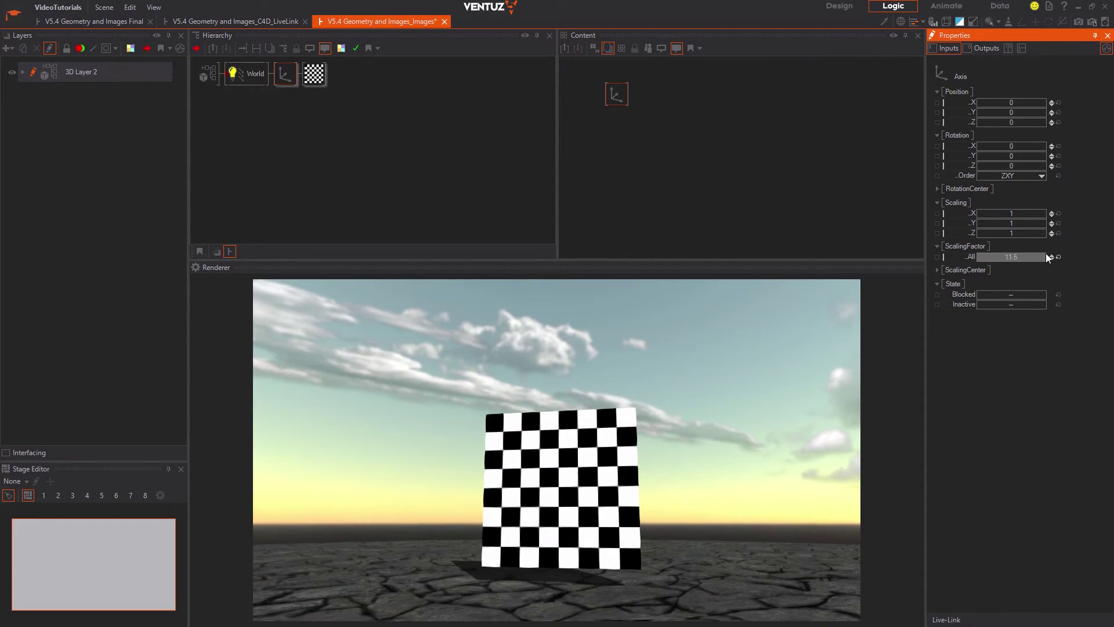
- Load V5_Icon.png into the Image node's loader
left_click(311, 73)
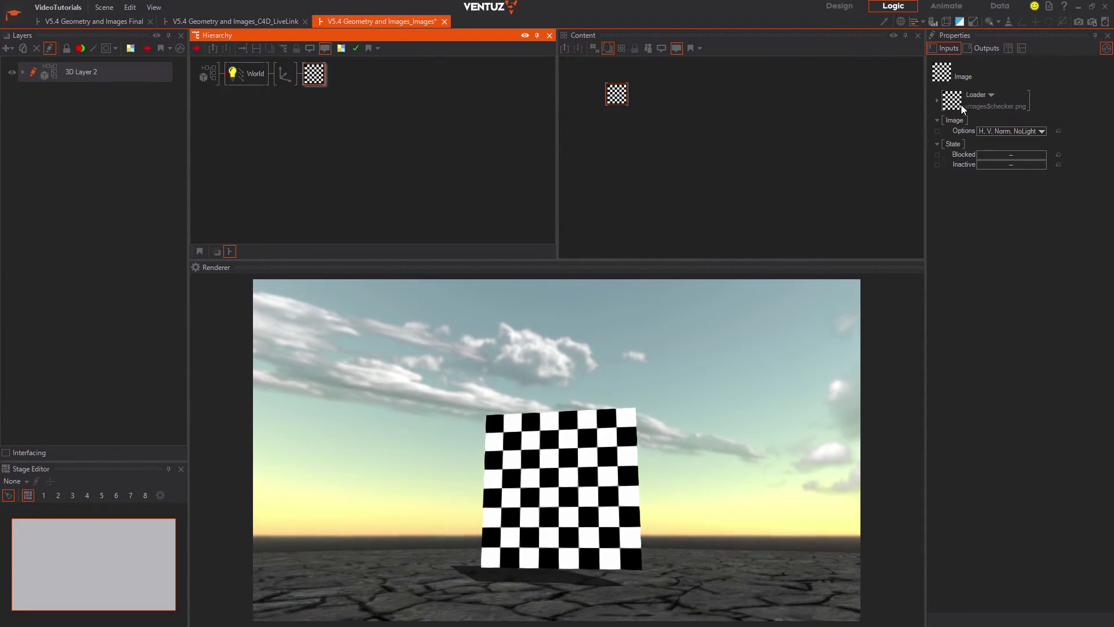
left_click(937, 101)
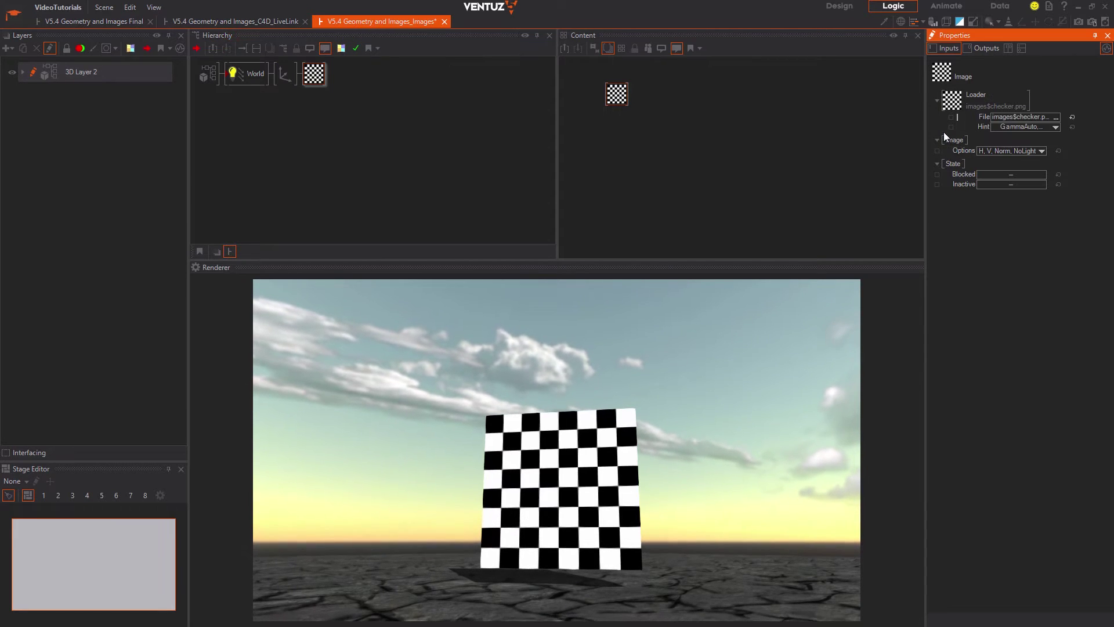
left_click(991, 95)
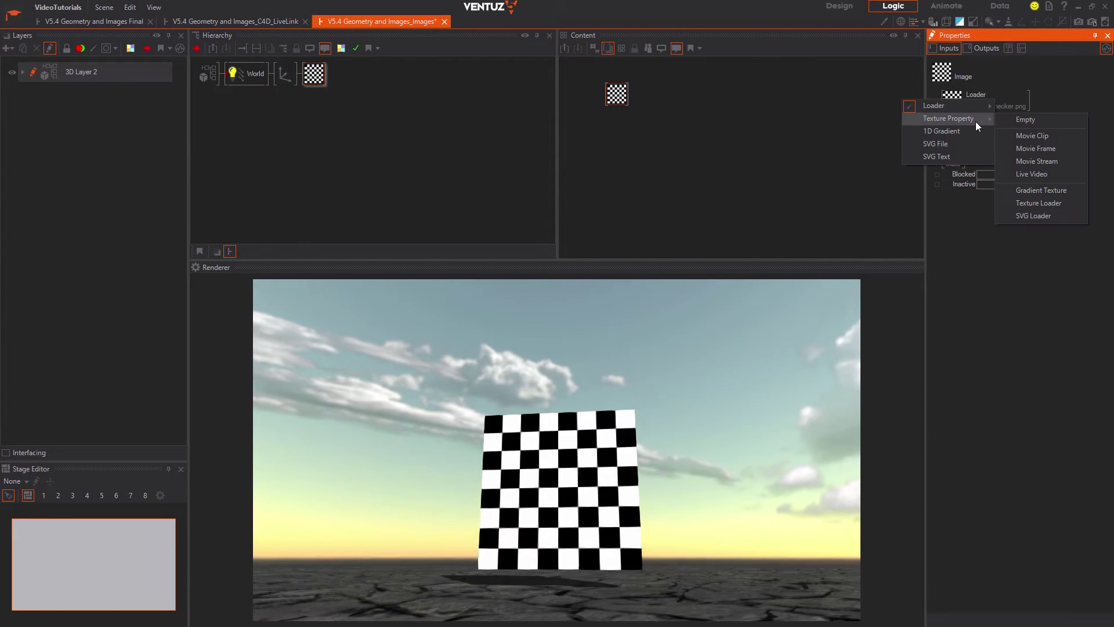
mouse_move(967, 107)
left_click(1019, 78)
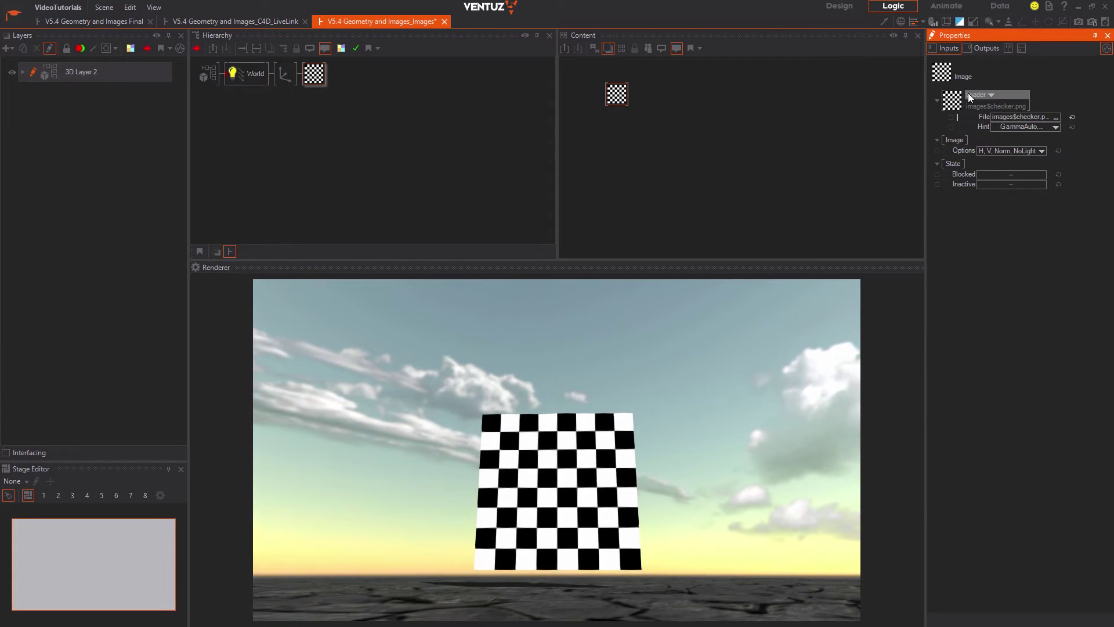
left_click(951, 107)
double_click(448, 216)
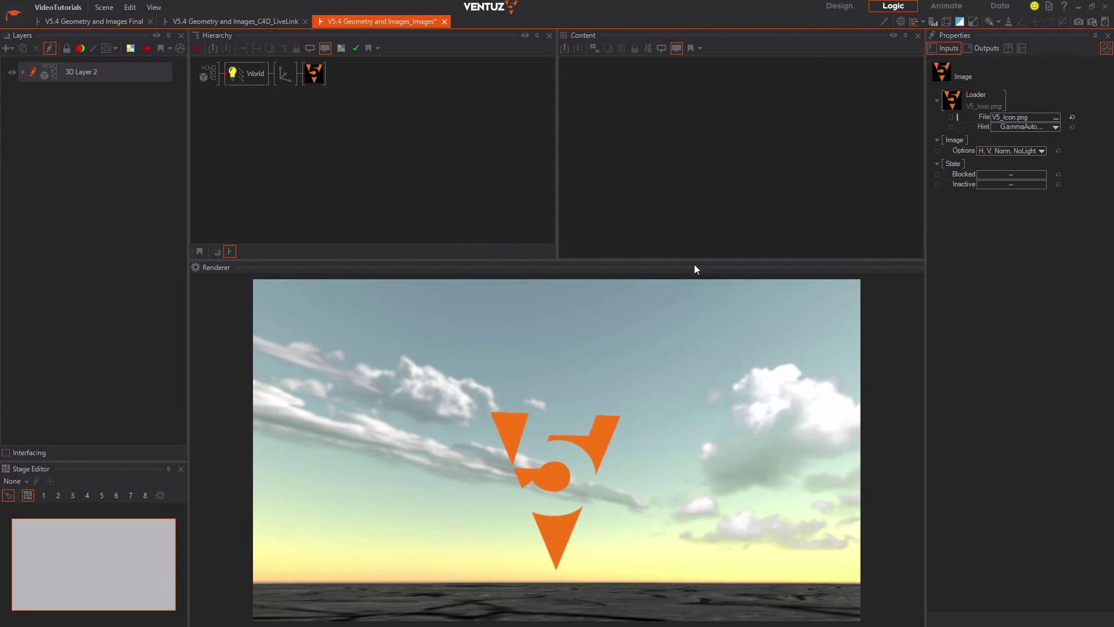
- Try the 1D Gradient and SVG File source types, then switch back to Loader
left_click(986, 95)
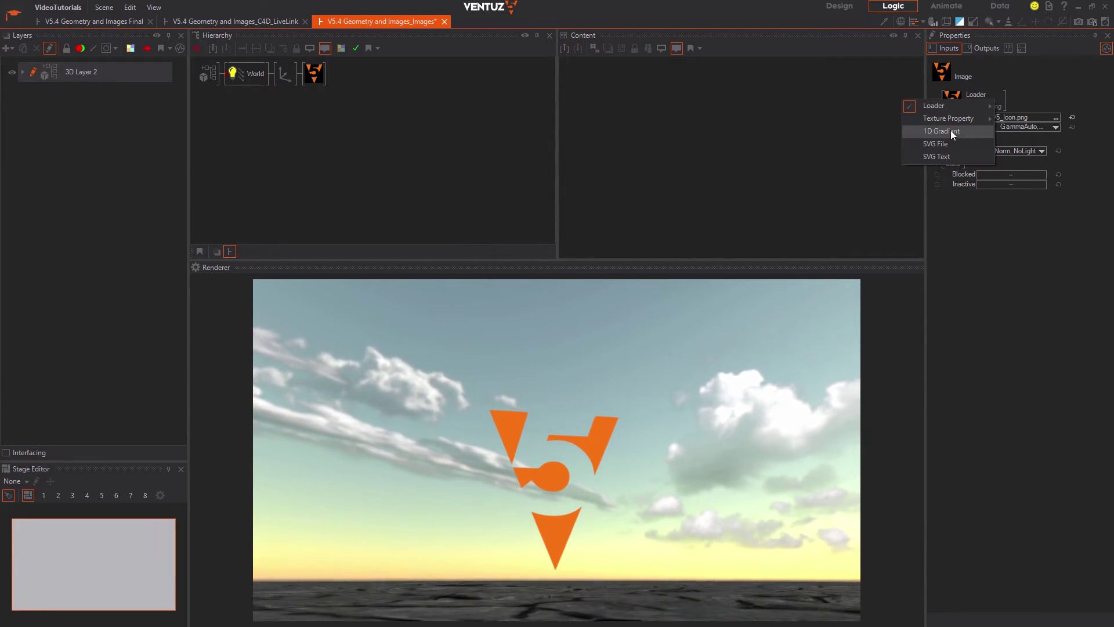
left_click(949, 130)
left_click(1004, 94)
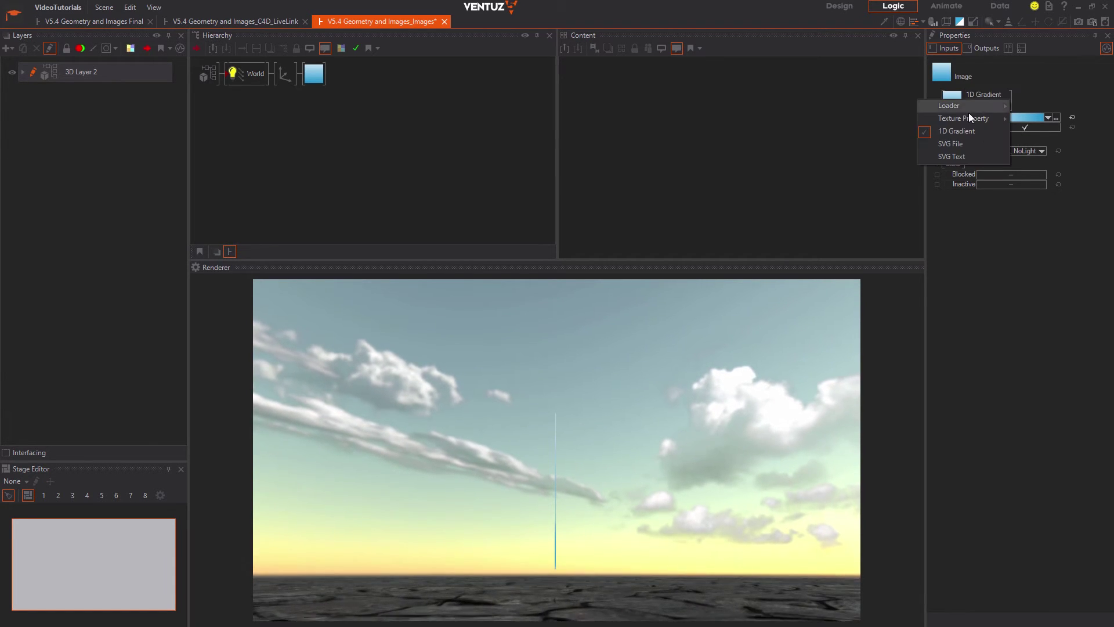
left_click(949, 143)
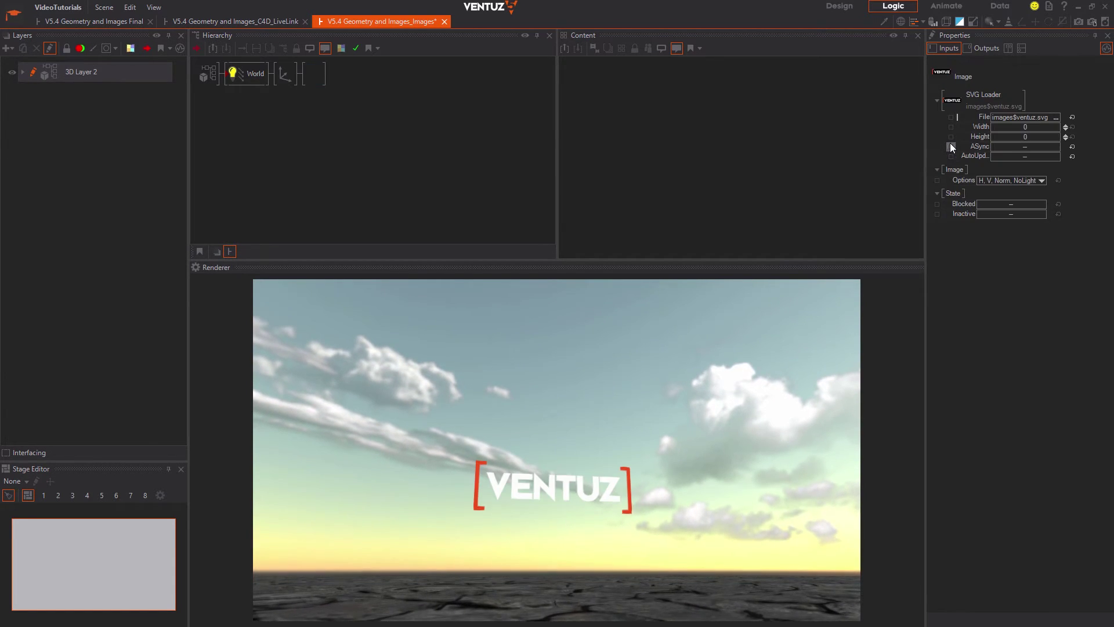
left_click(1005, 93)
left_click(986, 107)
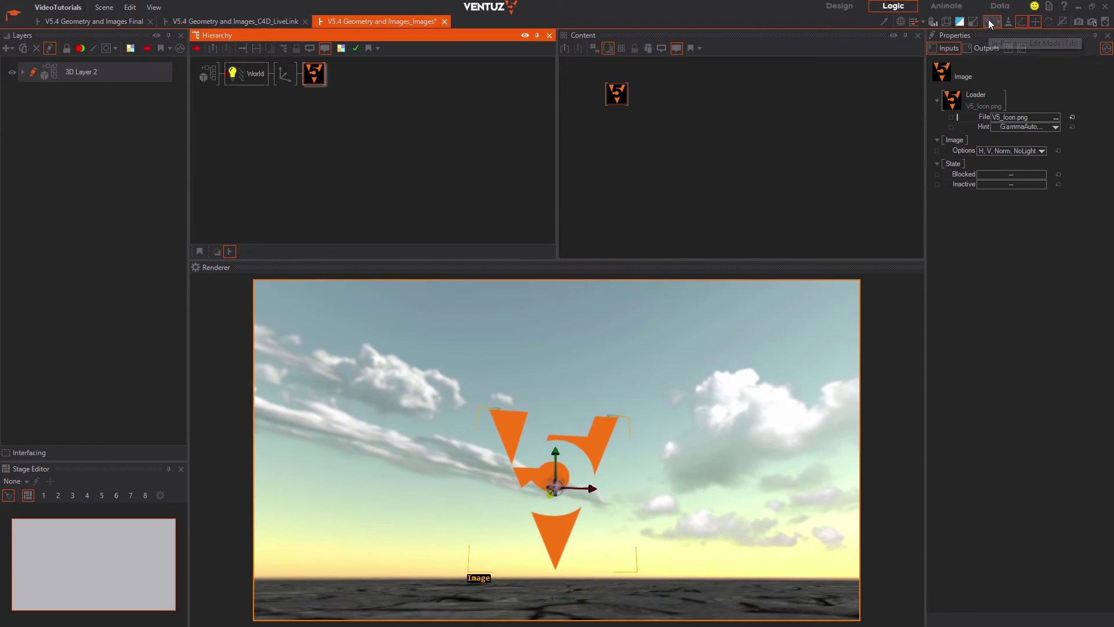
- In Image Options, keep centred alignment and Normalized size, and enable Two-Sided
left_click(1041, 150)
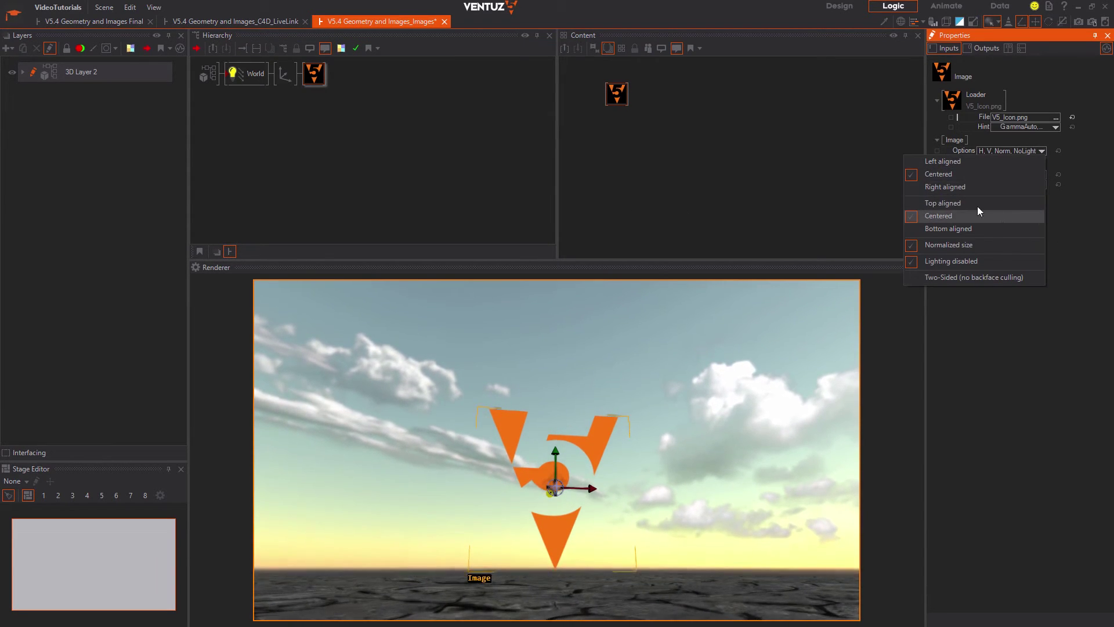
left_click(945, 185)
left_click(945, 173)
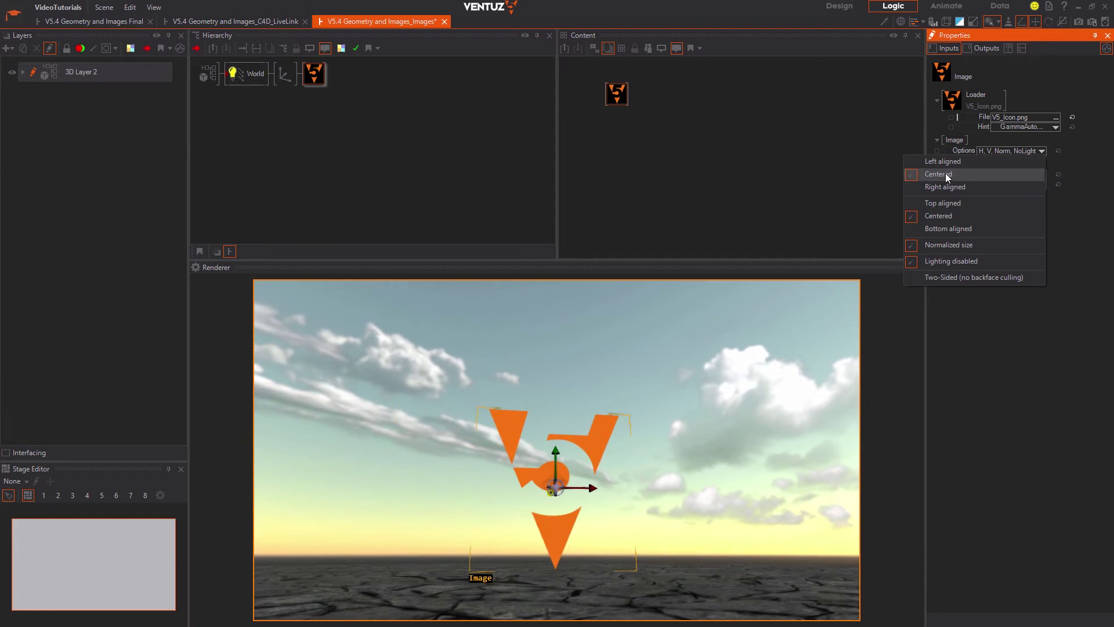
left_click(916, 244)
left_click(914, 244)
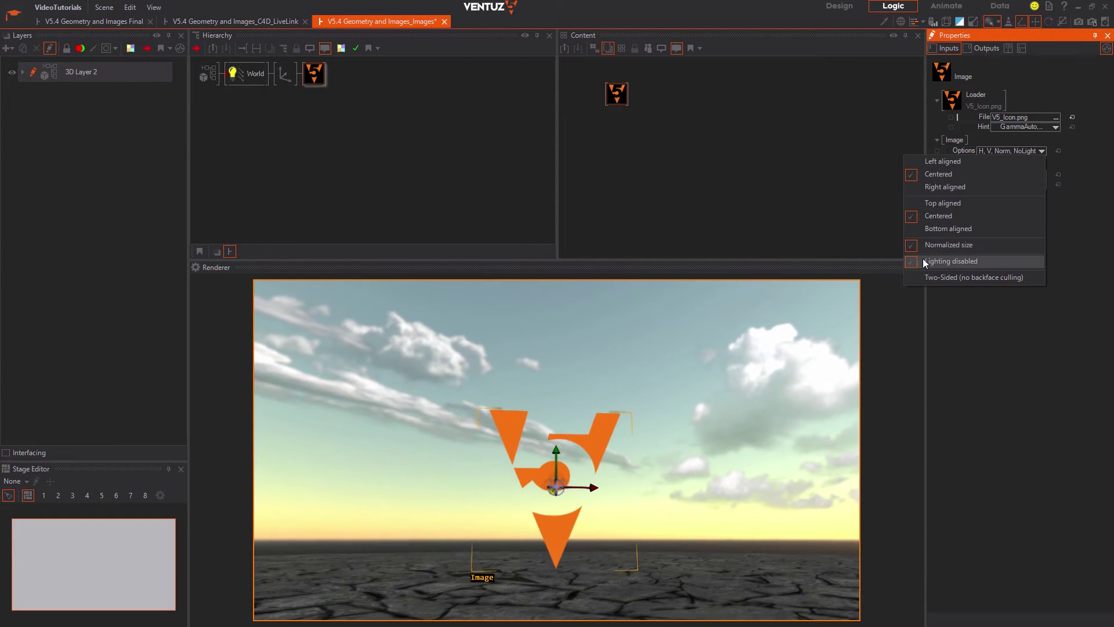
left_click(921, 277)
left_click(743, 356)
- Orbit around the logo, toggling Two-Sided off and on to compare
left_click(600, 428)
middle_click_drag(600, 428, 666, 425)
left_click(1041, 150)
left_click(918, 276)
left_click(915, 277)
middle_click_drag(675, 404, 674, 404)
- Change the image source to a Movie Clip node
right_click(951, 101)
mouse_move(951, 116)
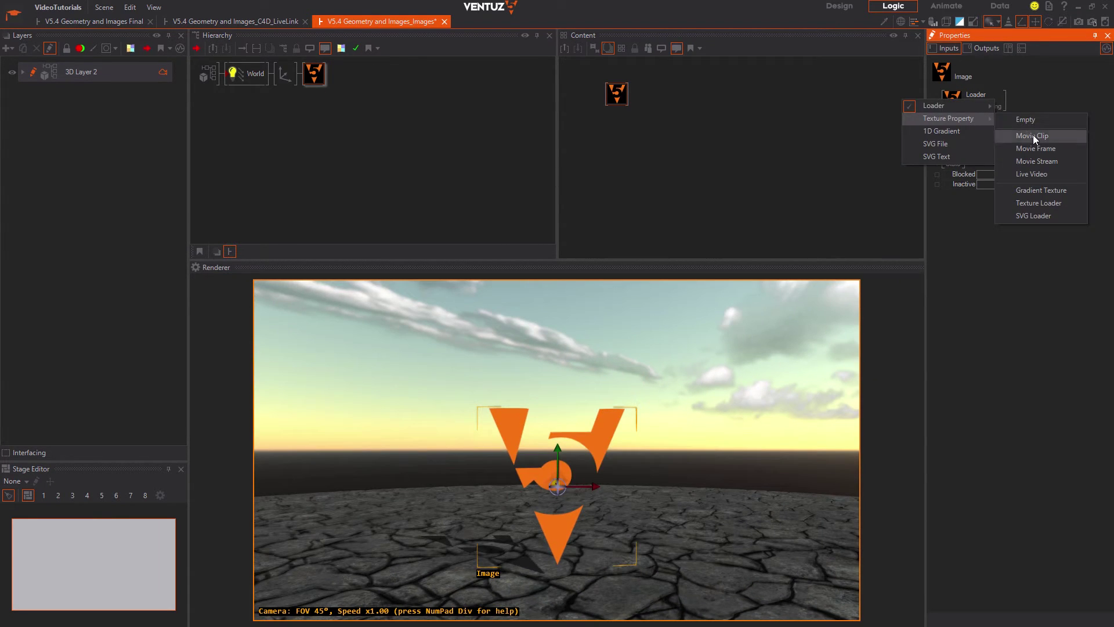
left_click(1032, 135)
left_click(616, 137)
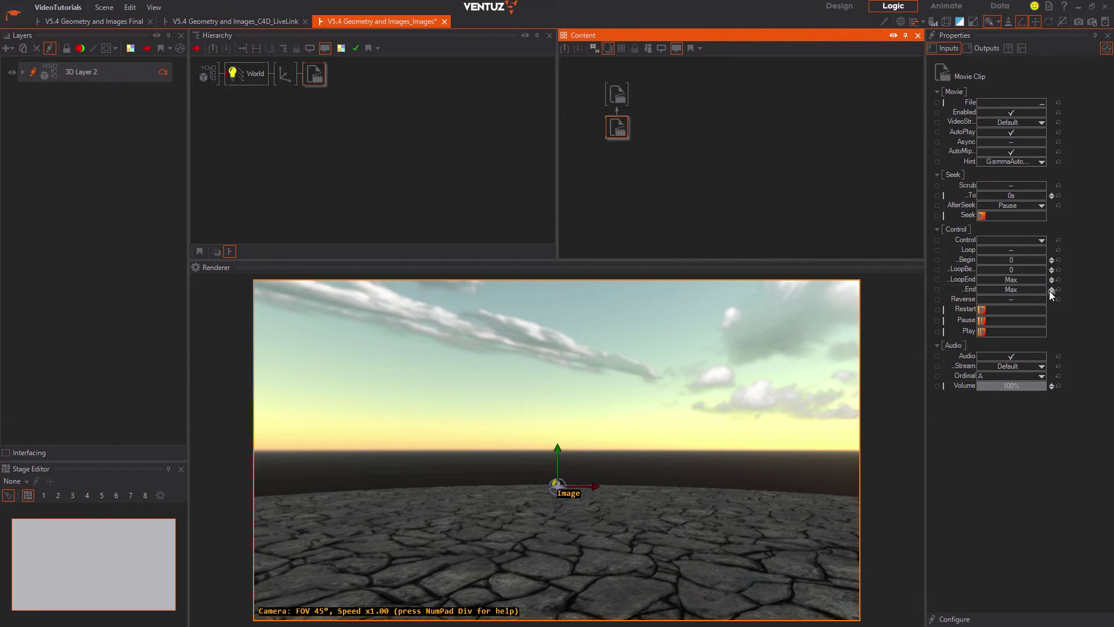
- Load MovieClip.wmv into the Movie Clip with the default stream and AutoPlay on
left_click(1042, 102)
left_click(318, 147)
double_click(318, 147)
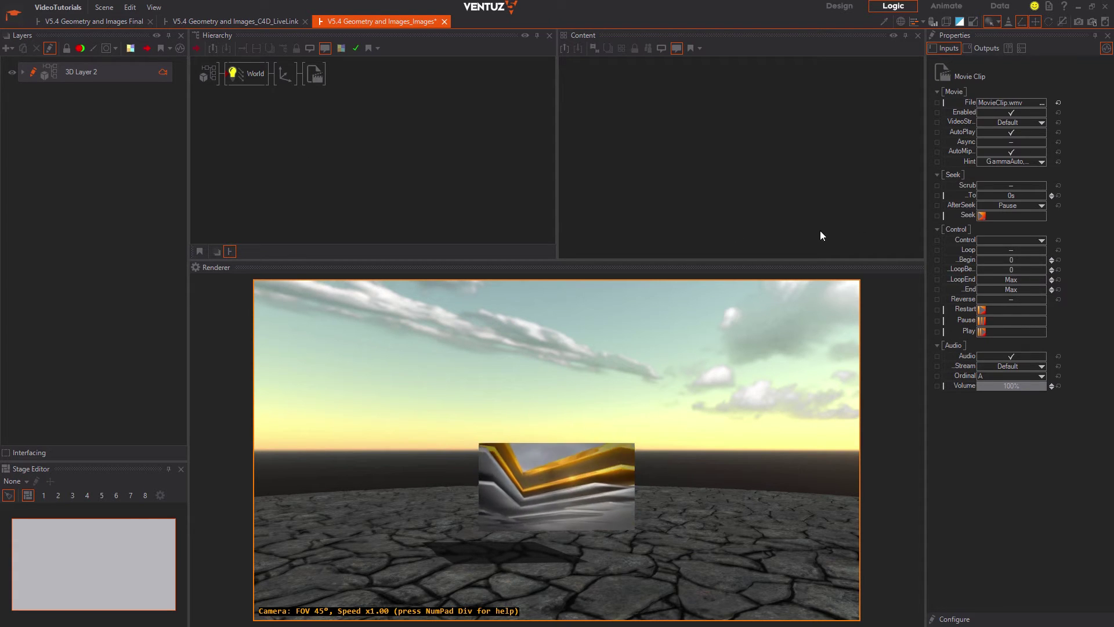
left_click(995, 122)
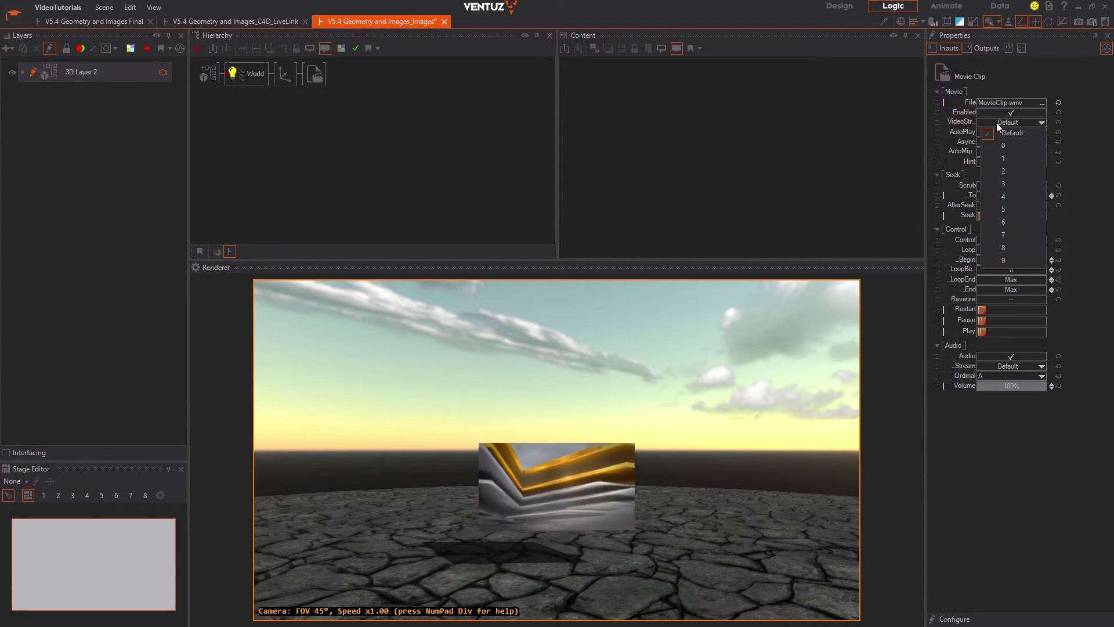
left_click(997, 123)
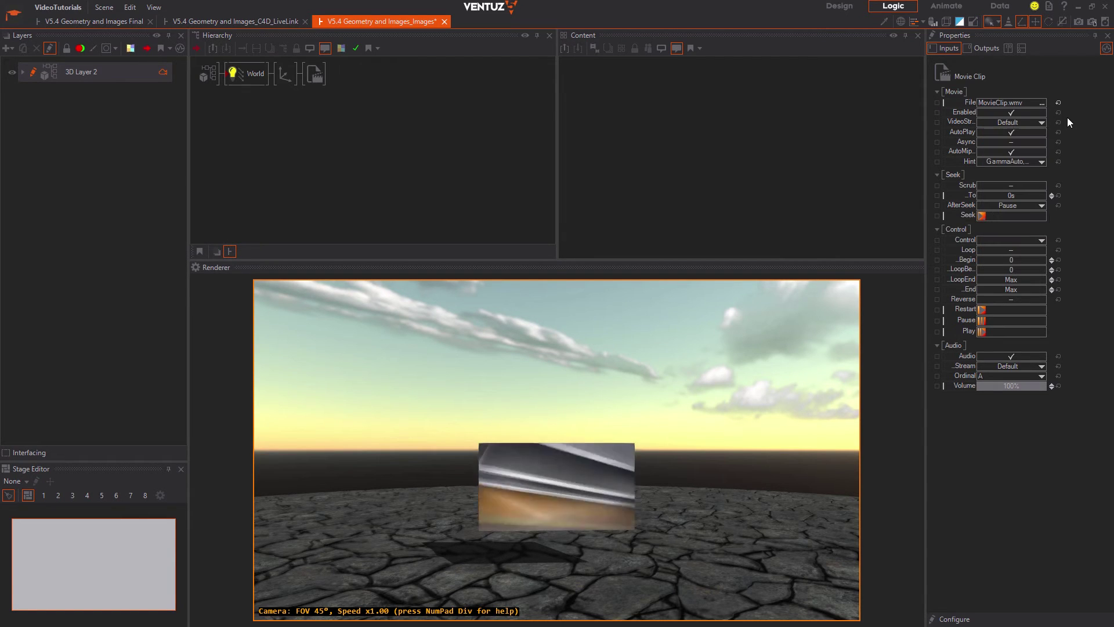
left_click(1023, 131)
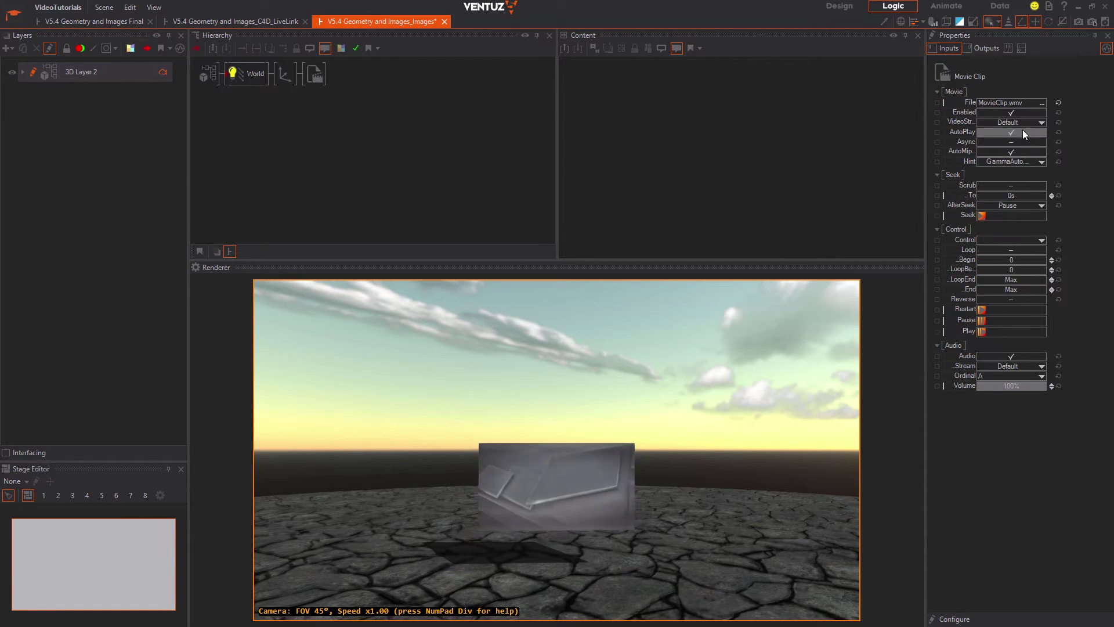
left_click(1022, 131)
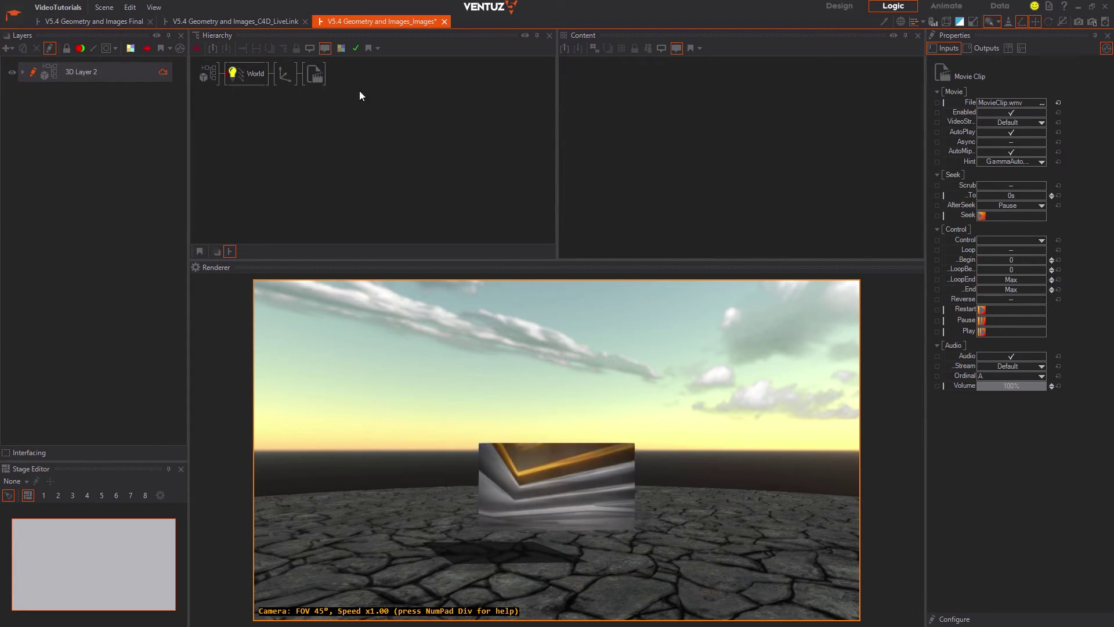
- Scale the Axis holding the movie plane to a ScalingFactor of 19
left_click(279, 74)
left_click(1013, 256)
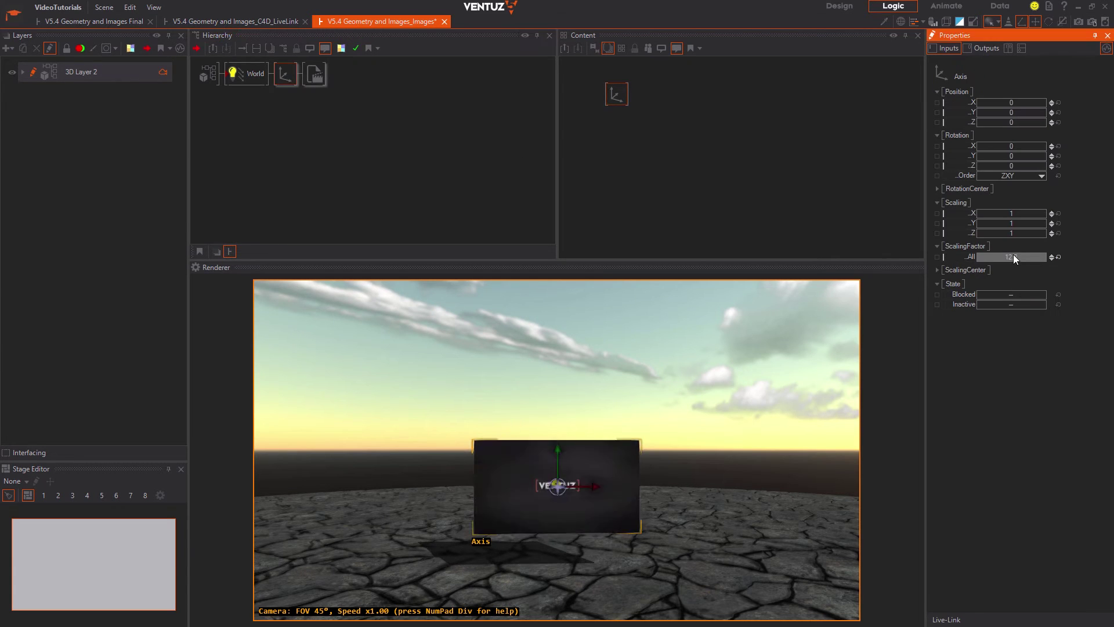
left_click_drag(1013, 255, 1033, 253)
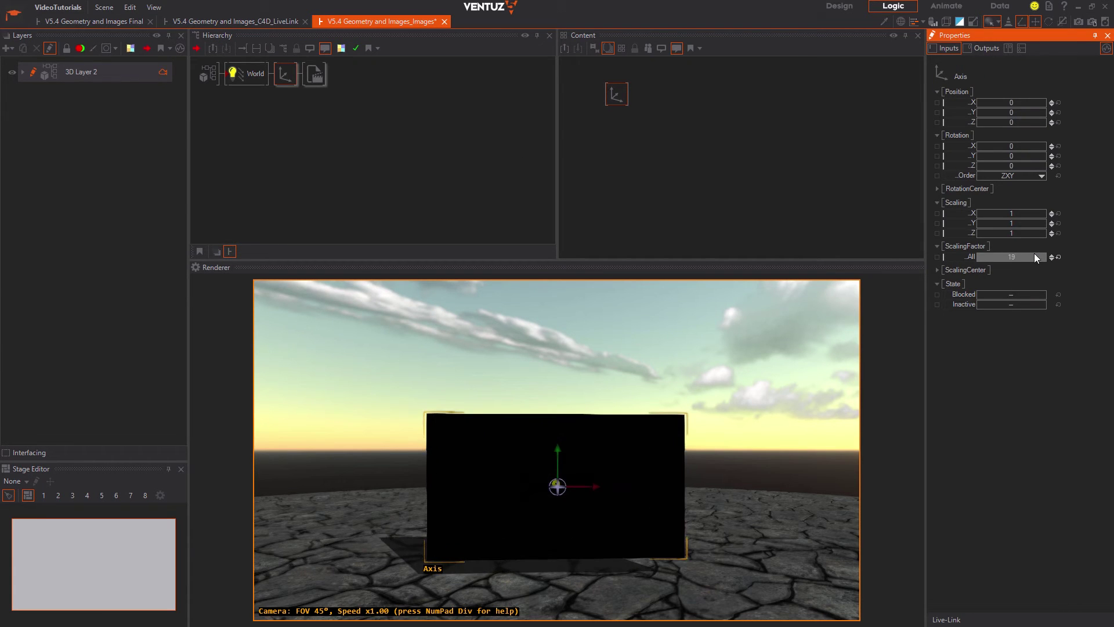
- Set the Movie Clip's Seek To to 6.9s and trigger Seek
left_click(318, 79)
left_click(606, 130)
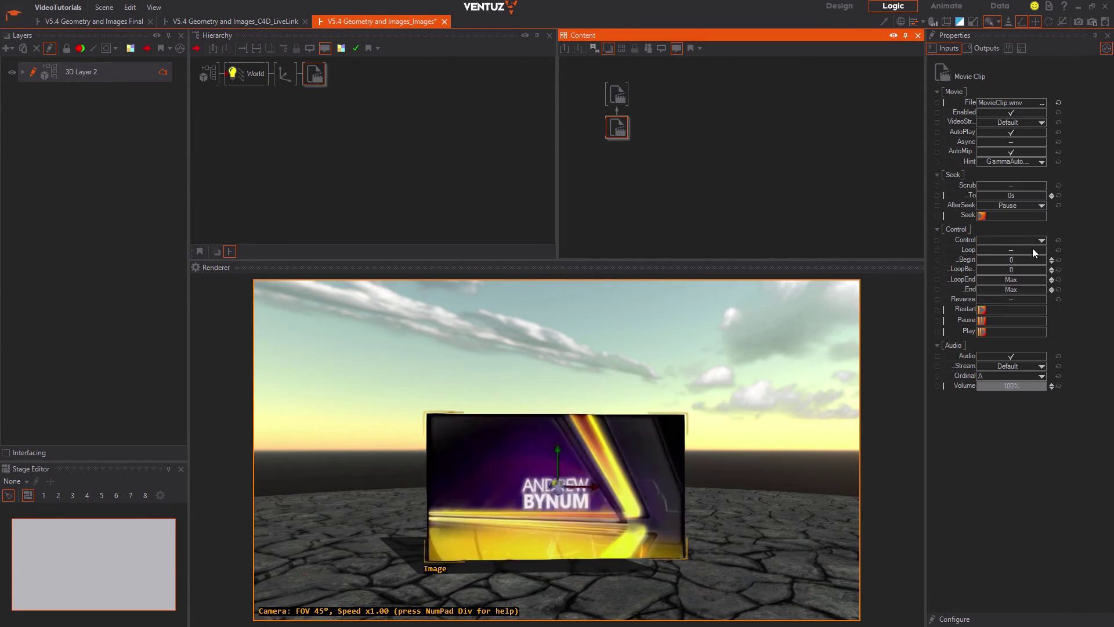
left_click_drag(1021, 196, 977, 197)
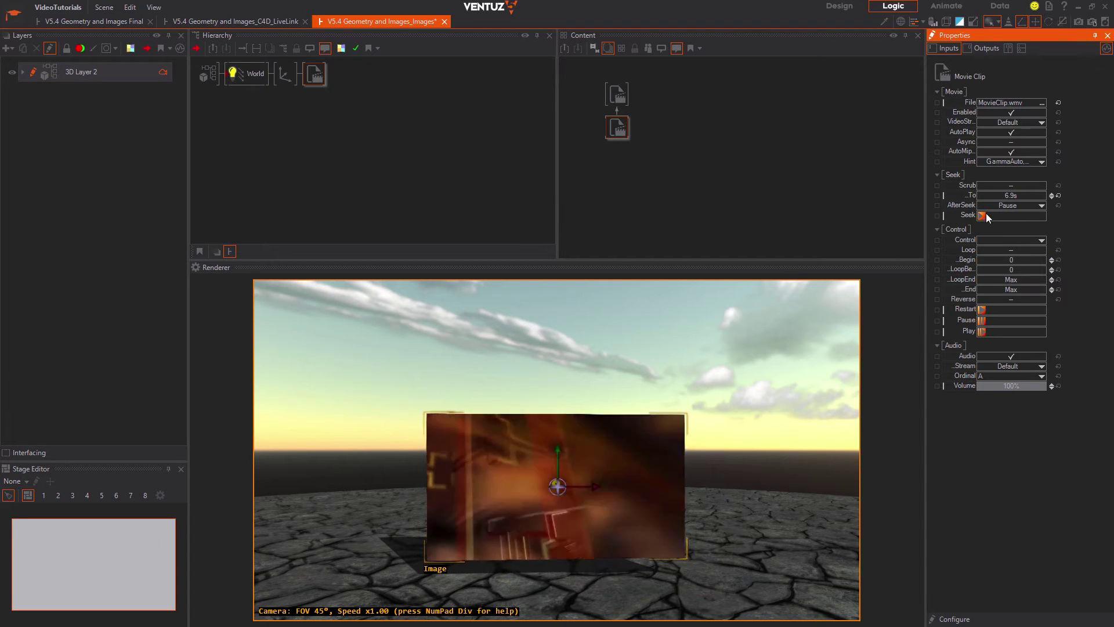
left_click(983, 214)
left_click(989, 240)
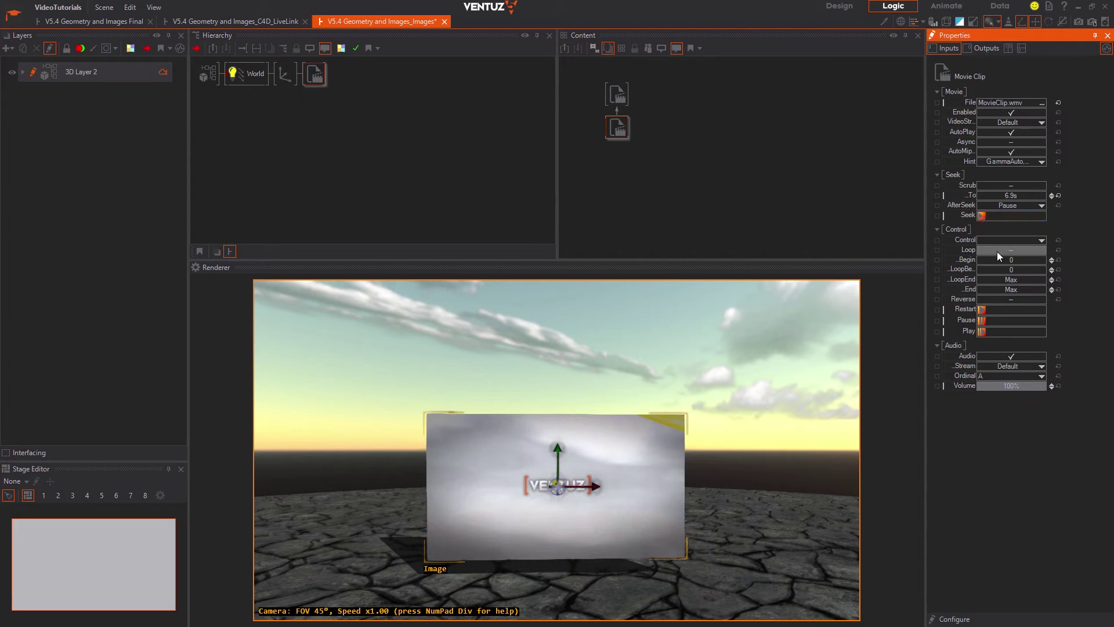
left_click(992, 256)
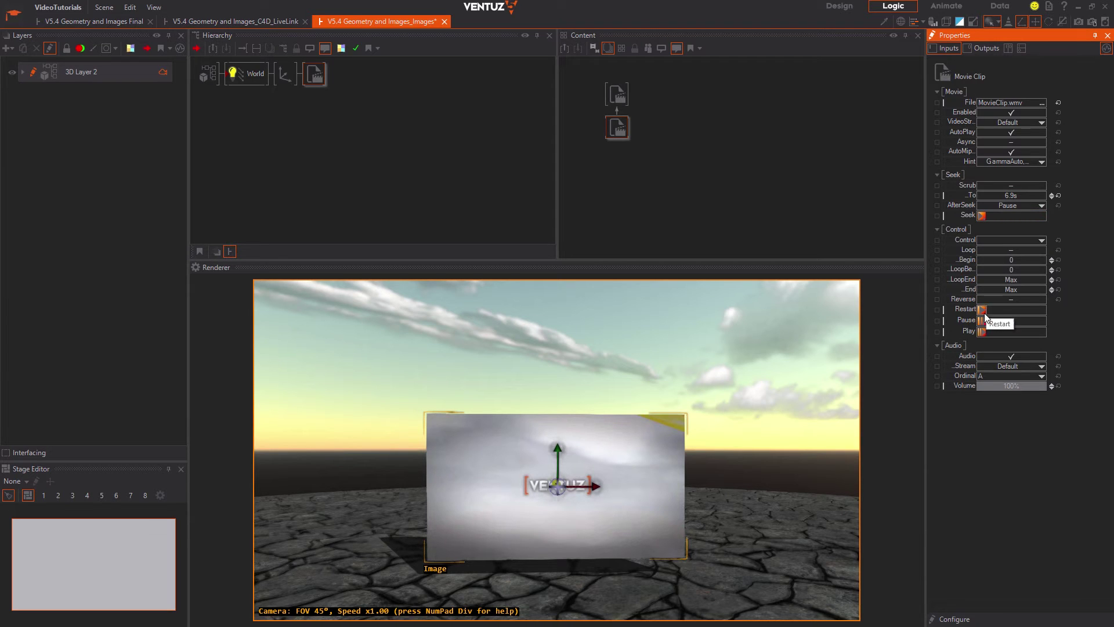
- Trigger Play, Pause and Restart on the Movie Clip and enable Audio
left_click(981, 331)
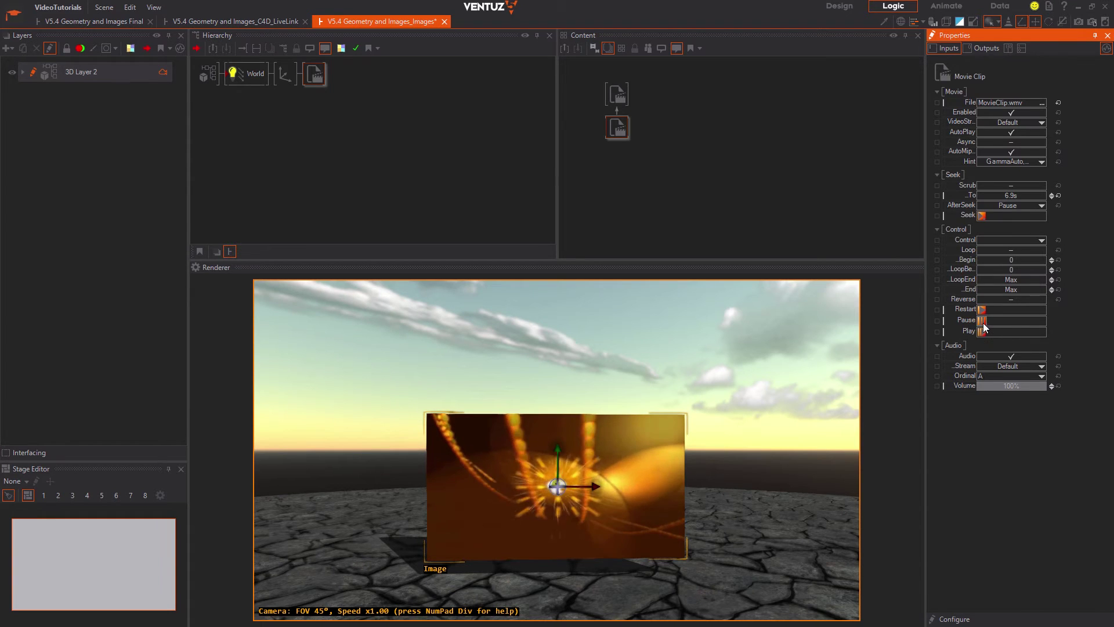
left_click(984, 322)
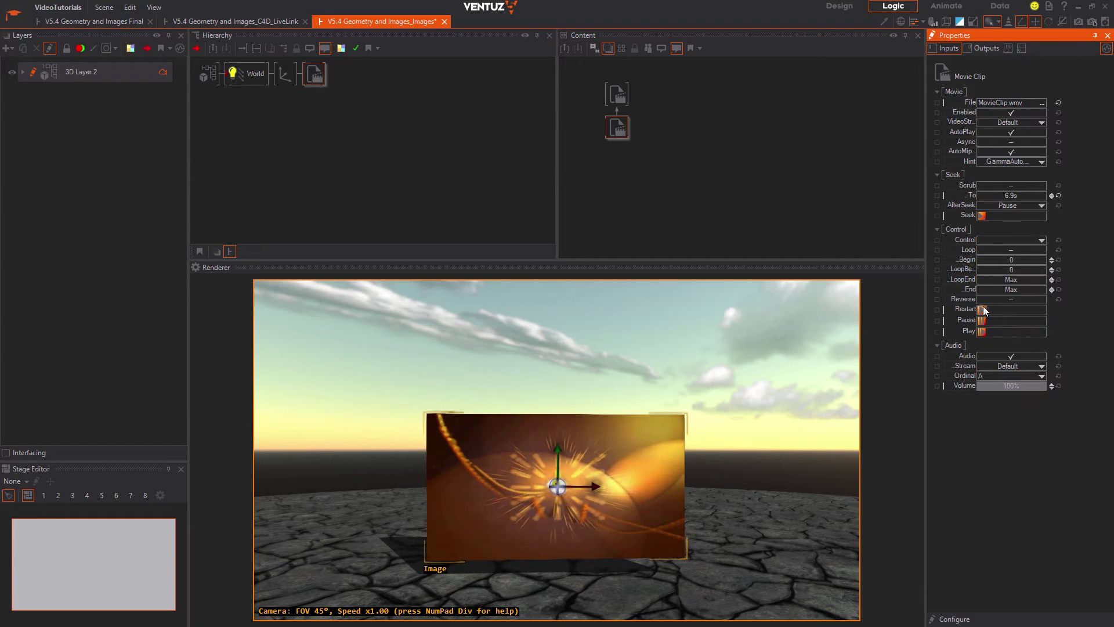
left_click(982, 310)
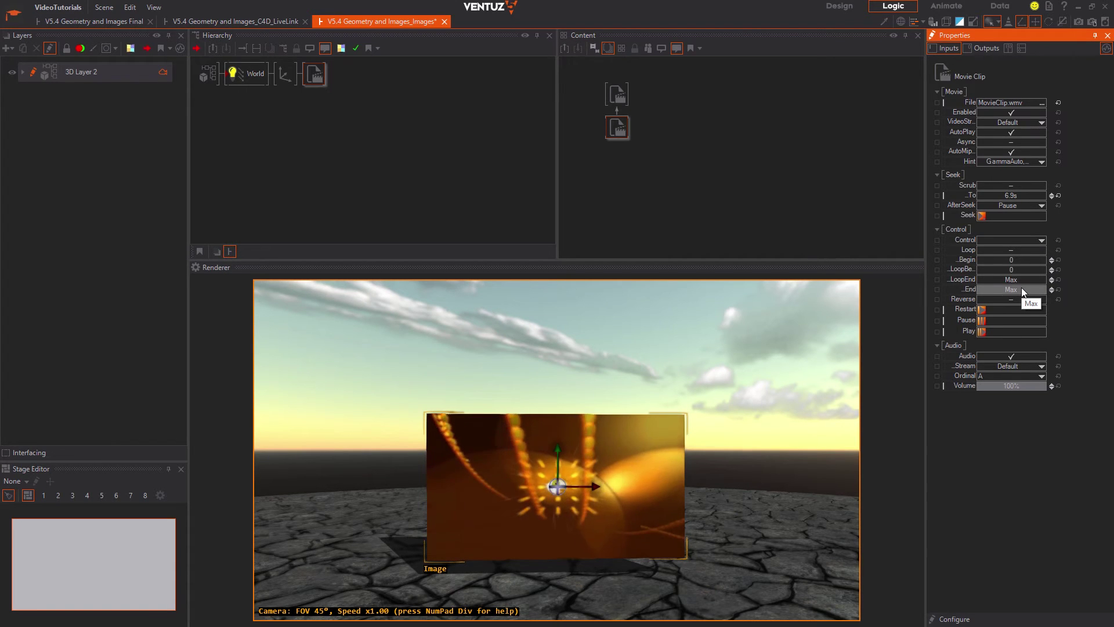
left_click(1016, 356)
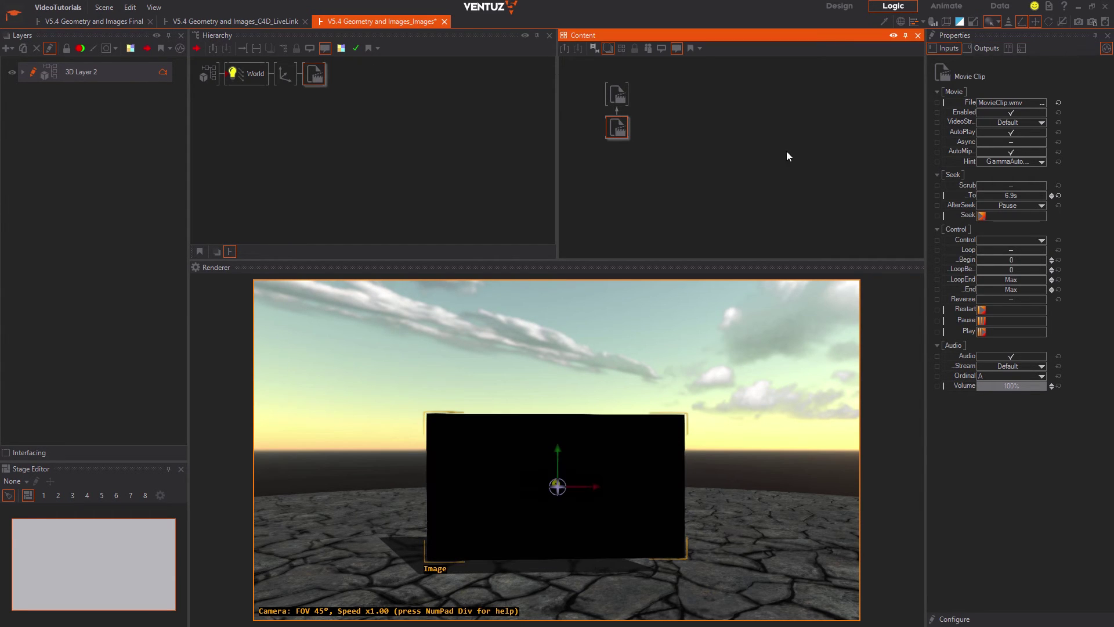
left_click(620, 96)
- Switch the image source to a Movie Frame of MovieClip.wmv and step to a later frame
left_click(1002, 96)
mouse_move(990, 119)
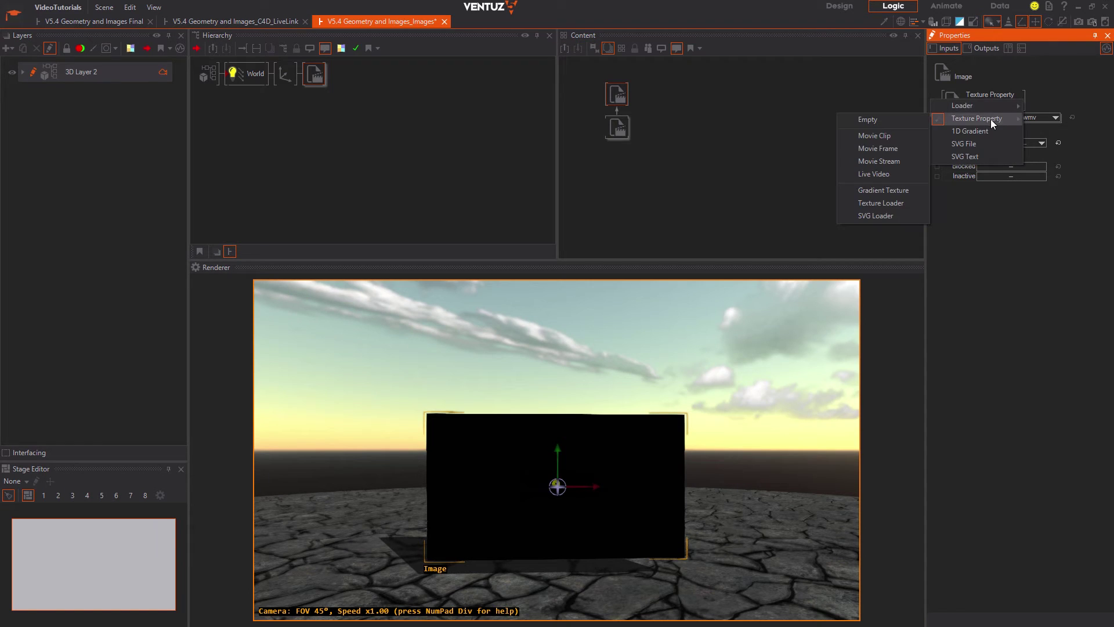
left_click(901, 147)
left_click(612, 127)
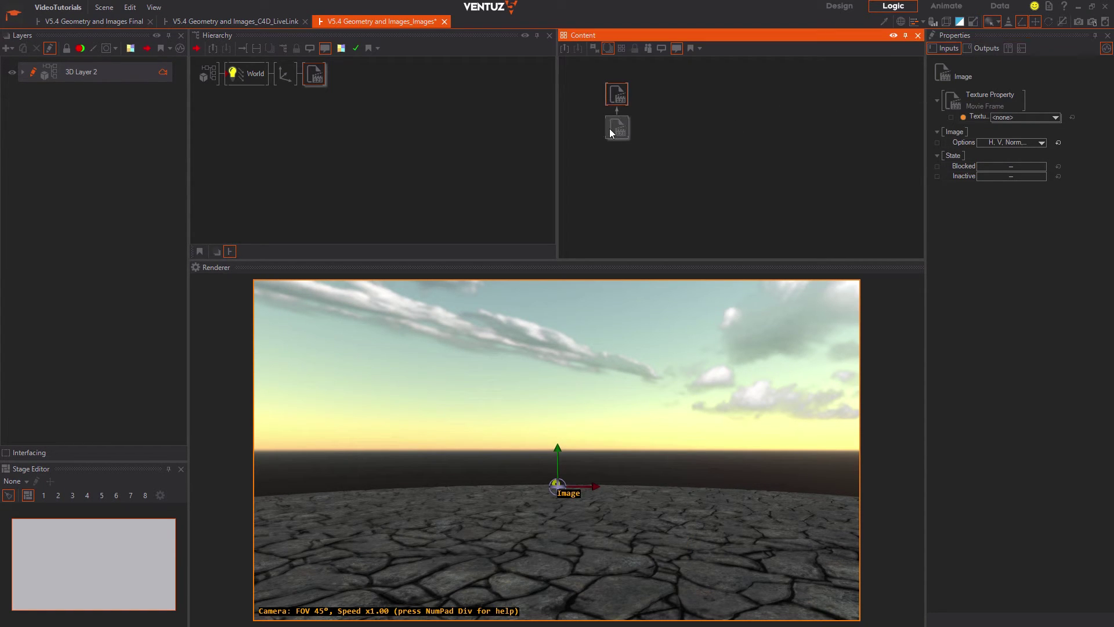
left_click(1040, 102)
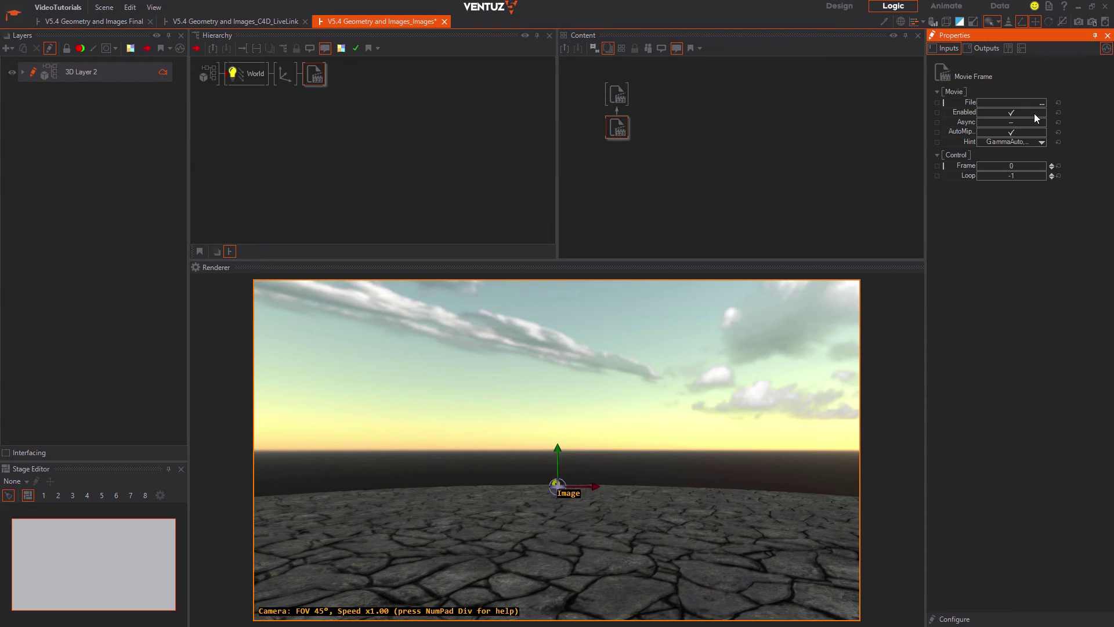
left_click(346, 149)
double_click(347, 149)
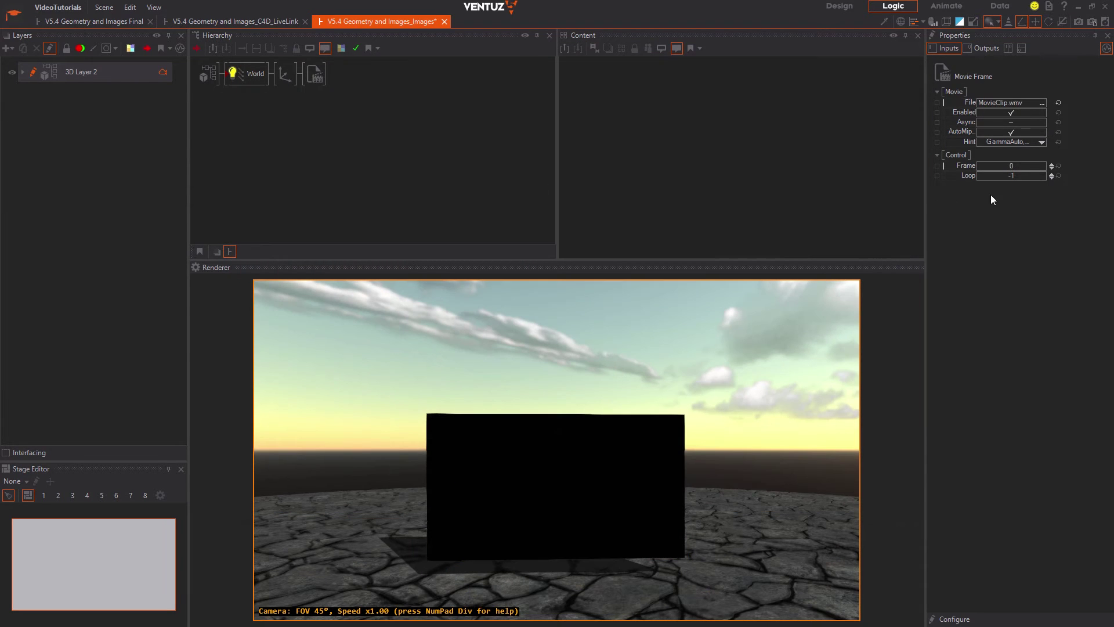
mouse_move(1007, 165)
left_mouse_down()
mouse_move(1046, 166)
mouse_move(1000, 169)
mouse_move(1015, 170)
left_mouse_up()
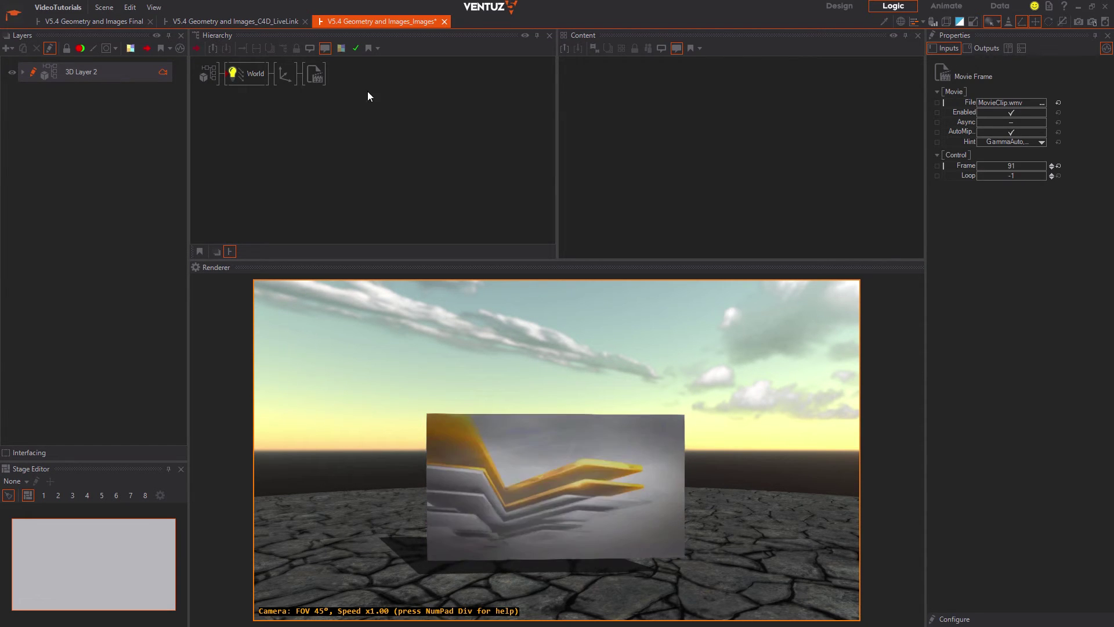
- Replace the image source with Live Video 1 and check its Ordinal list
left_click(314, 73)
left_click(1016, 96)
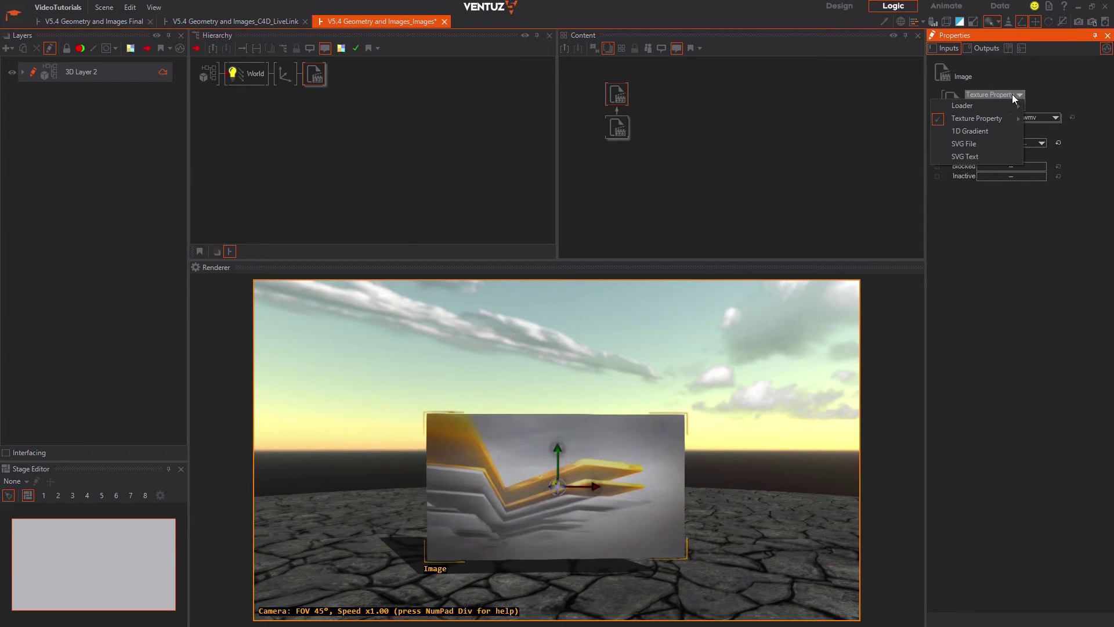
mouse_move(997, 119)
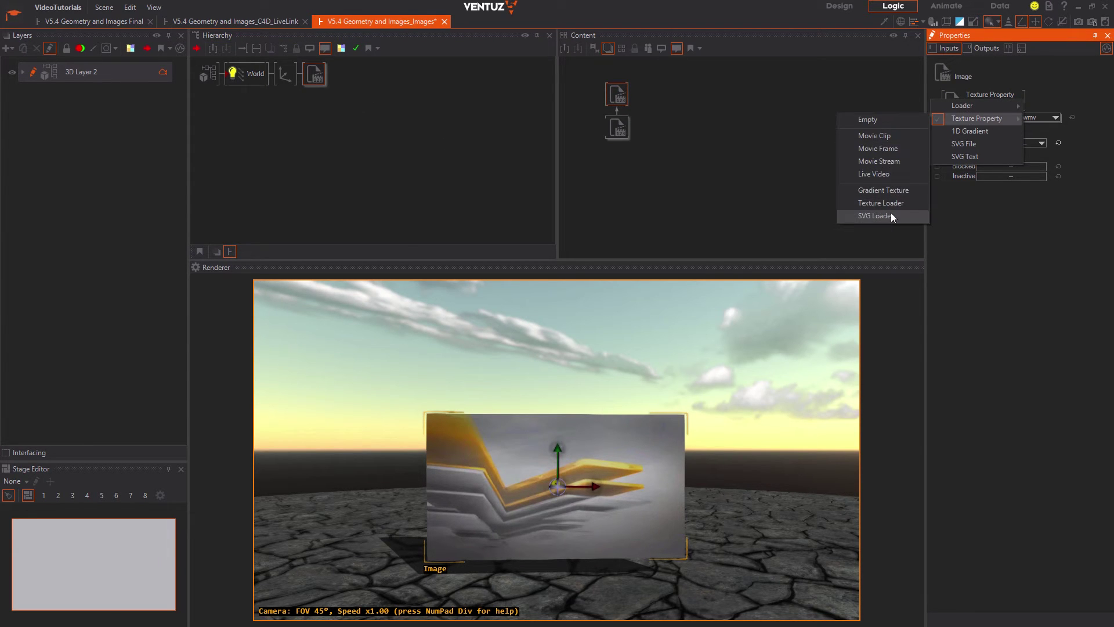
left_click(873, 174)
left_click(609, 138)
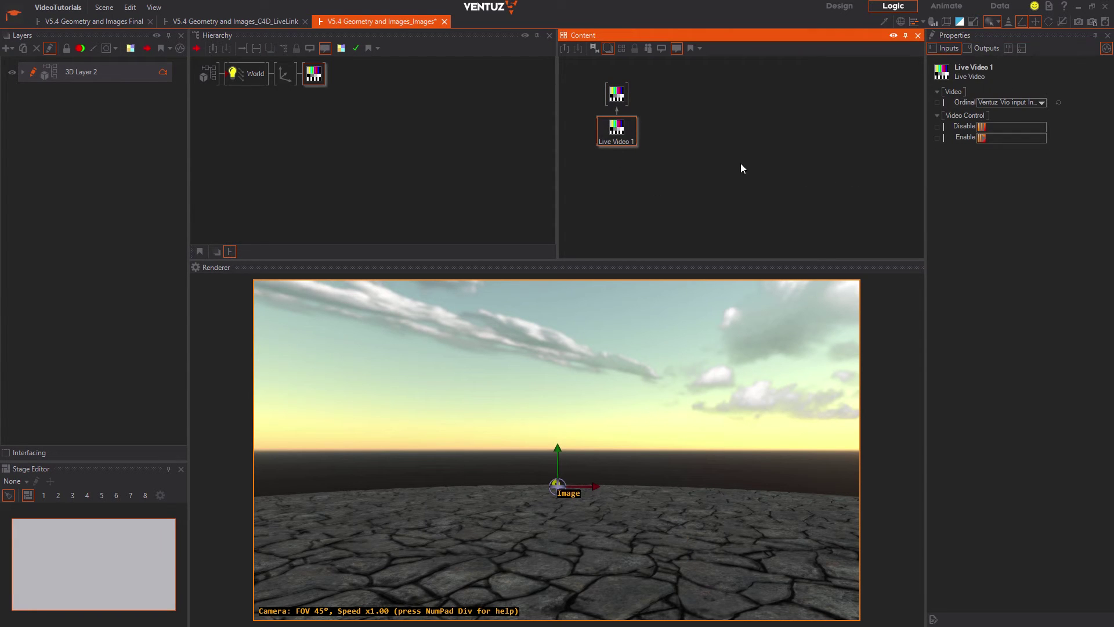
left_click(1041, 103)
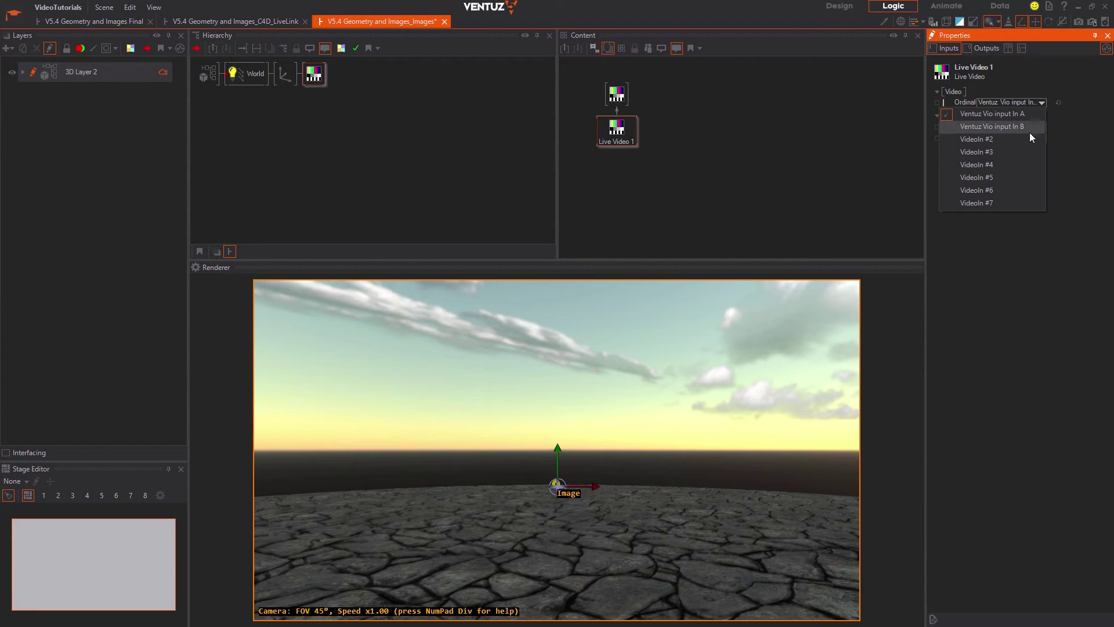
left_click(1010, 235)
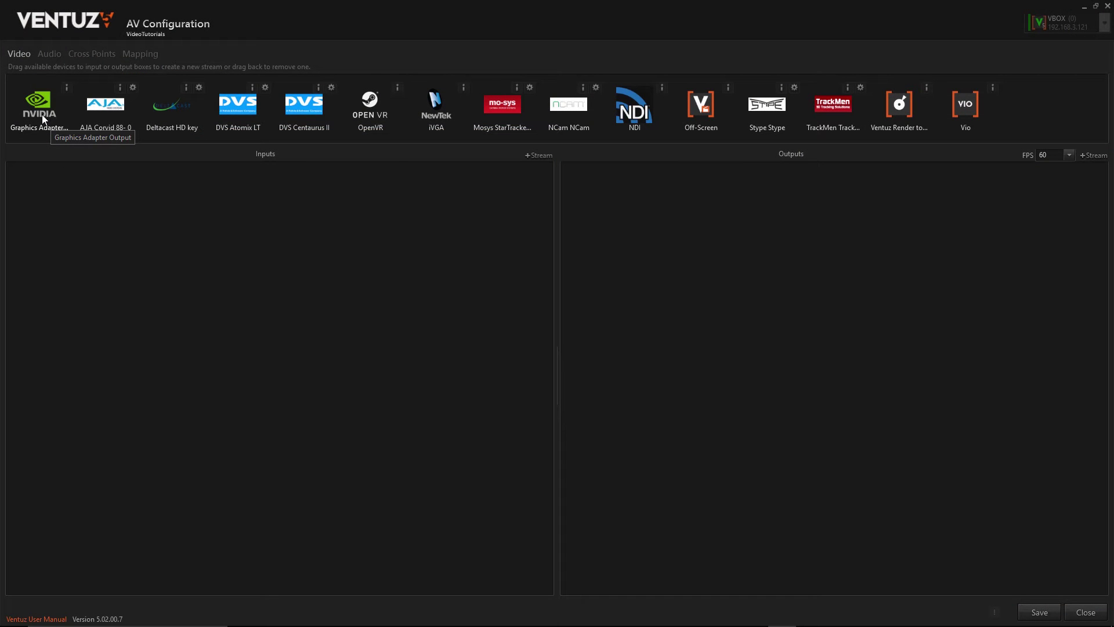
- Add a DirectX graphics adapter output and two NewTek NDI input streams, In 1 and In 2
left_click_drag(41, 114, 602, 296)
left_click(569, 363)
left_click_drag(630, 137, 430, 312)
left_click(558, 358)
left_click(567, 363)
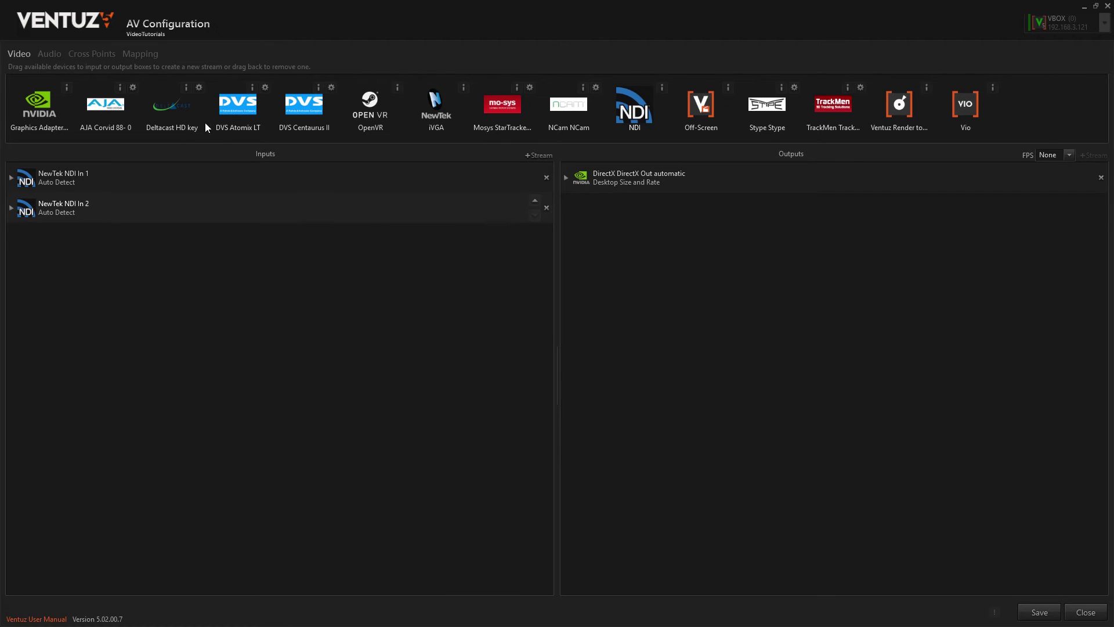
- Add a Deltacast HD key input stream and remove the DirectX output stream
left_click_drag(196, 122, 279, 288)
left_click(592, 368)
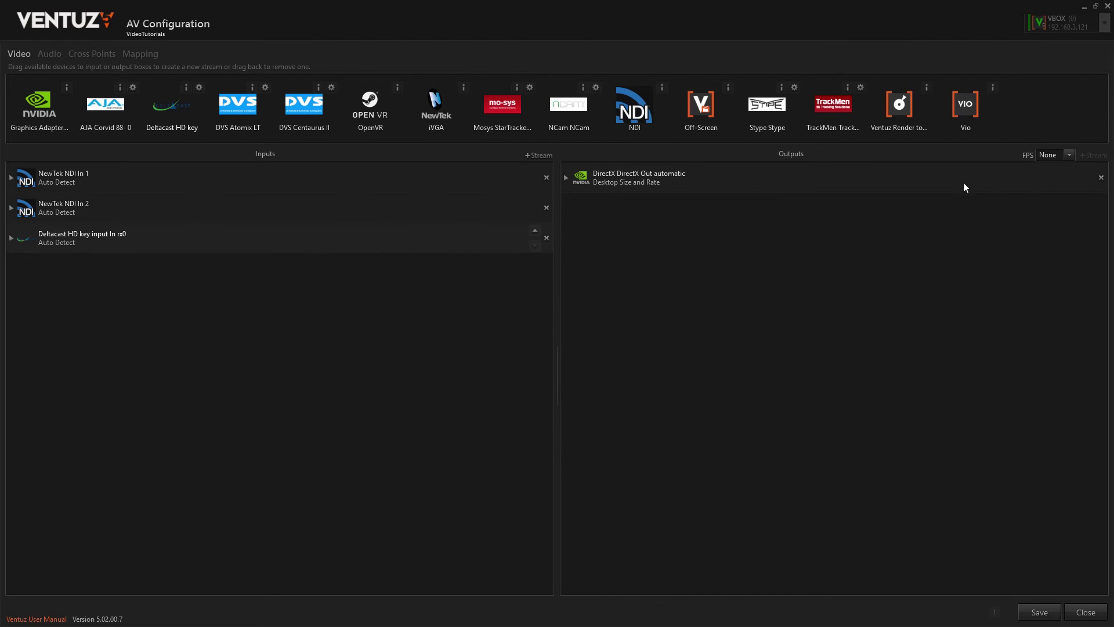
left_click(1101, 178)
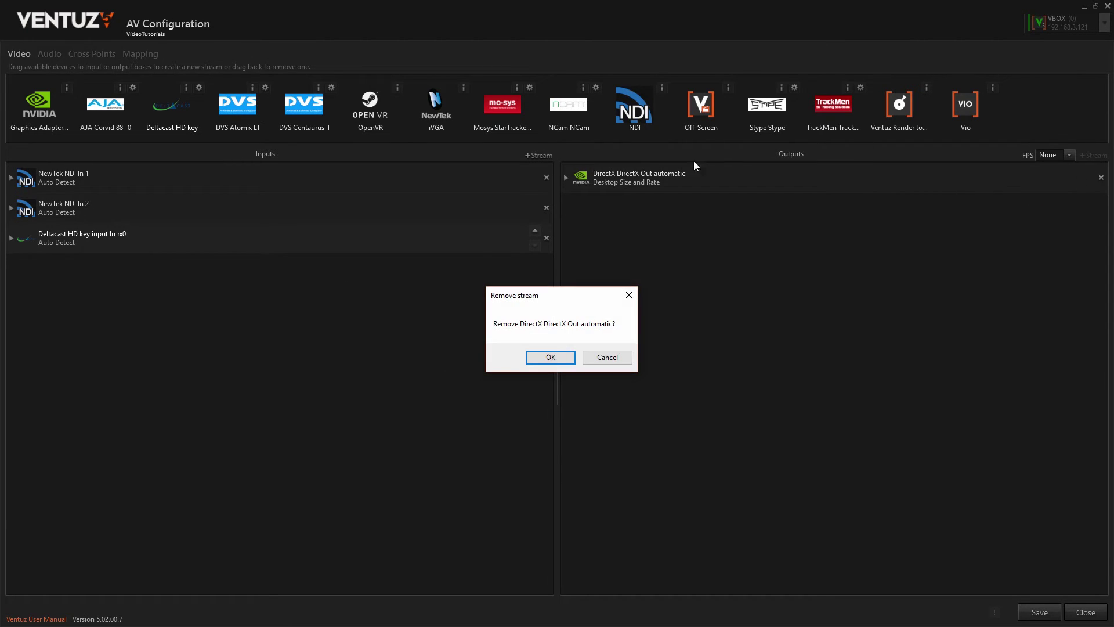
left_click(568, 358)
- Add a Deltacast HD key output with a keying mode and review its video format list
left_click_drag(177, 112, 654, 239)
left_click(607, 322)
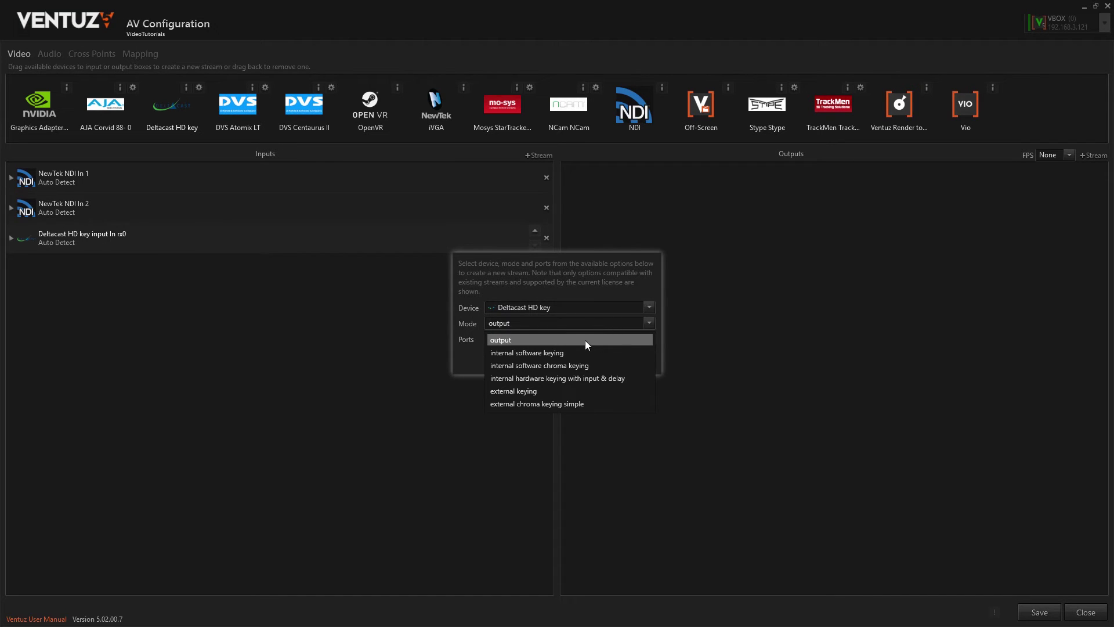
left_click(556, 379)
left_click(591, 357)
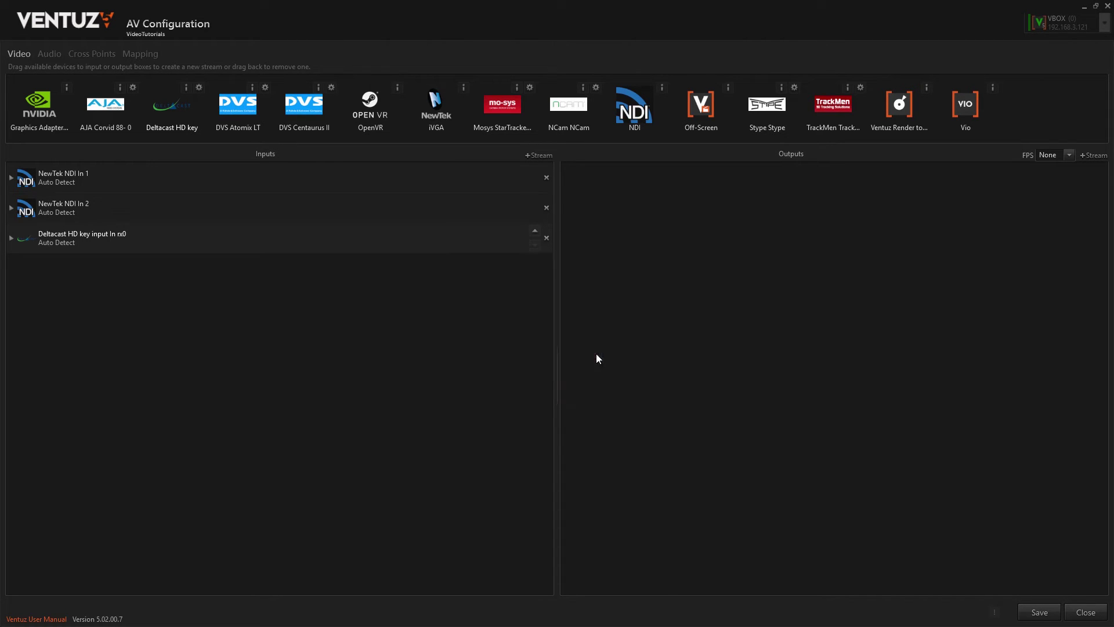
left_click(566, 177)
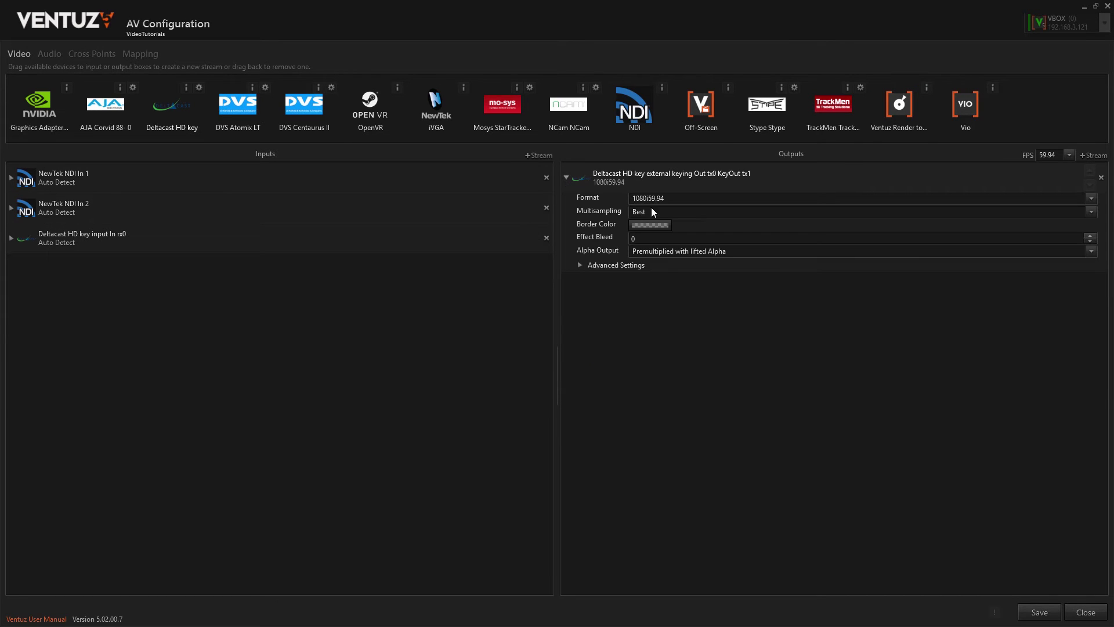
left_click(972, 196)
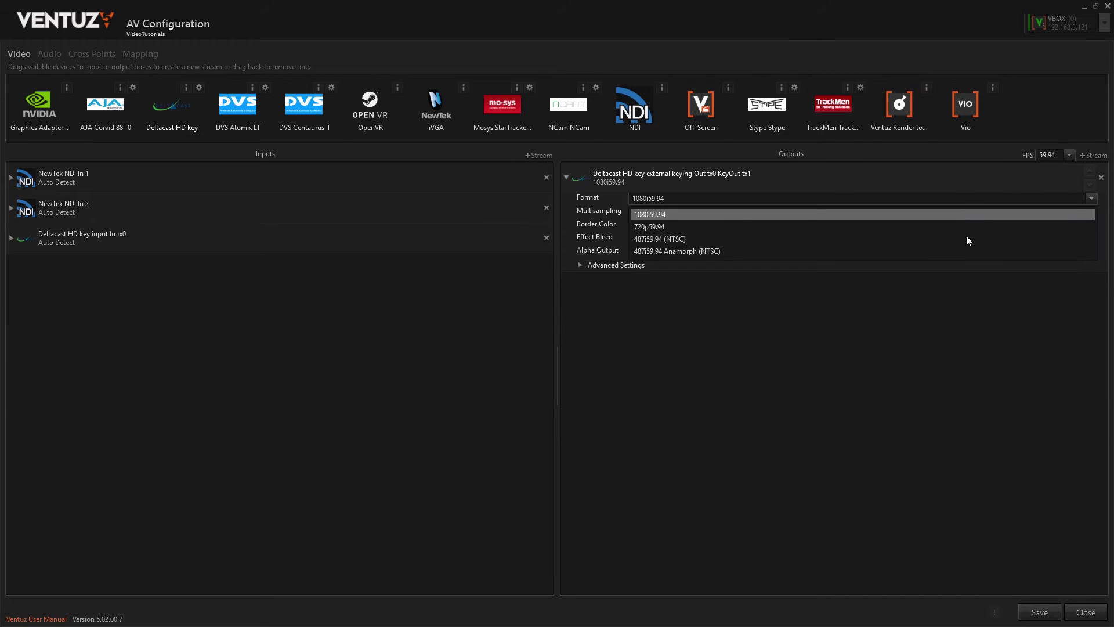
left_click(955, 308)
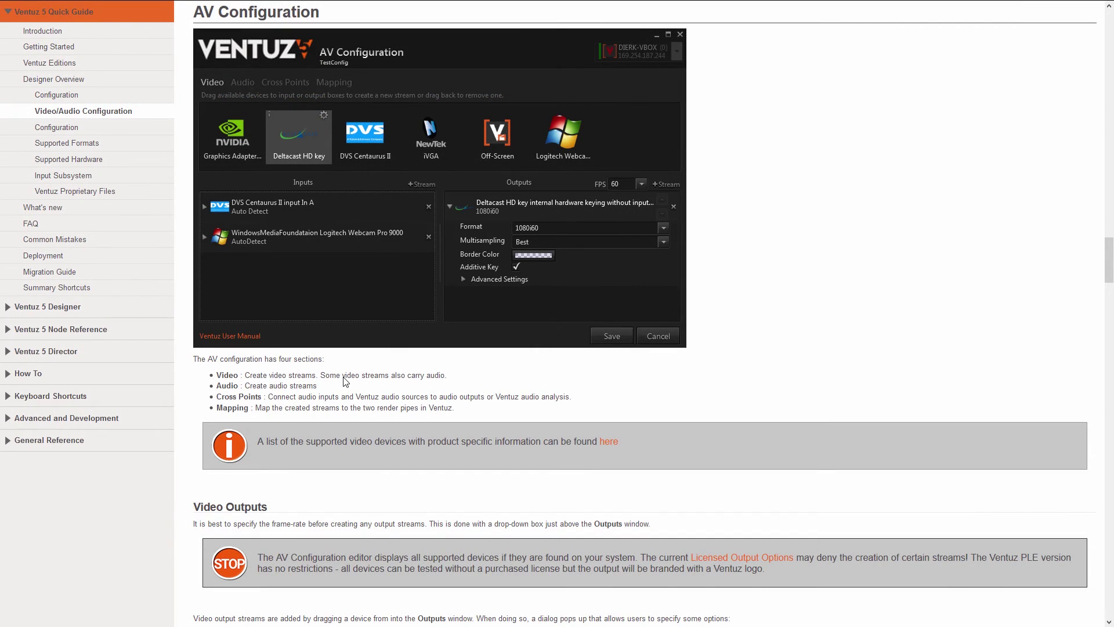
- Scroll down through the Video/Audio Configuration page of the Ventuz manual
scroll(388, 374, "down", 8)
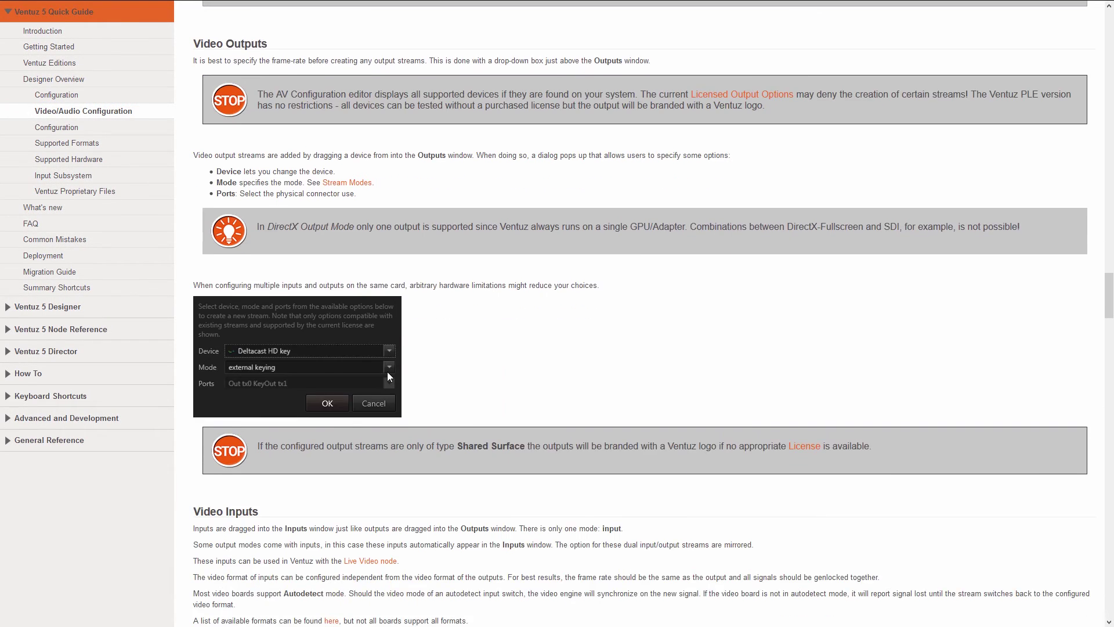
scroll(389, 376, "down", 13)
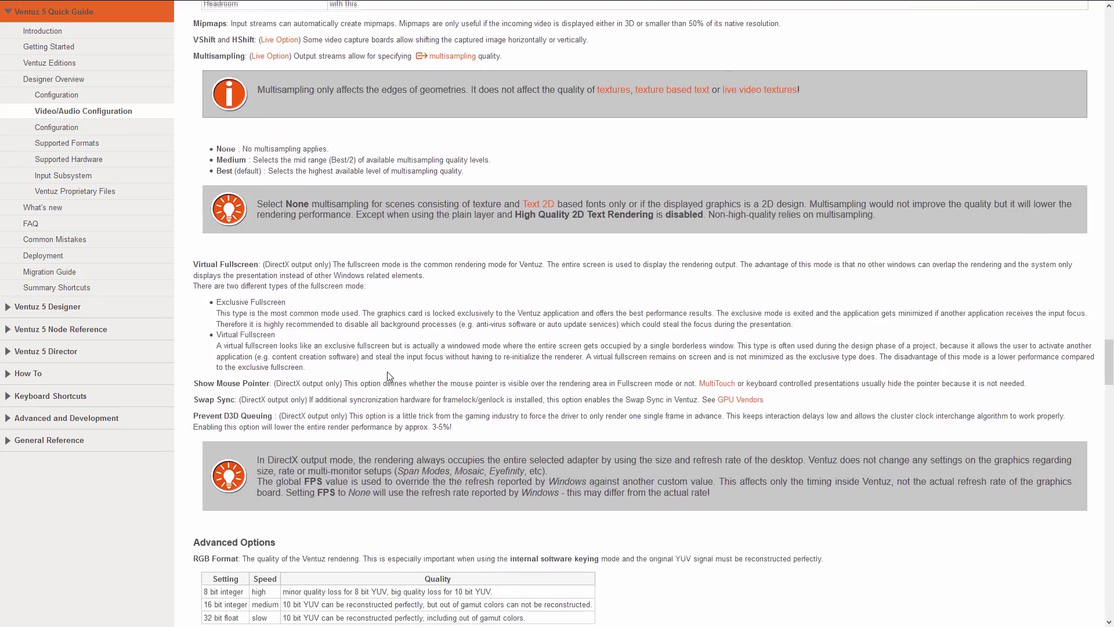
scroll(389, 375, "down", 20)
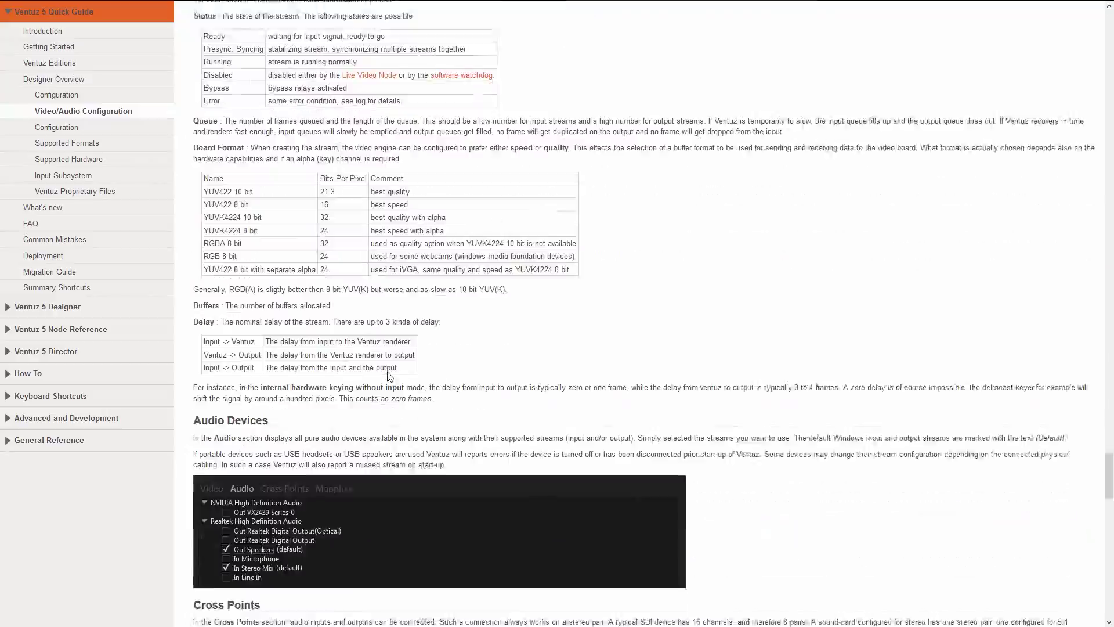
scroll(389, 376, "down", 11)
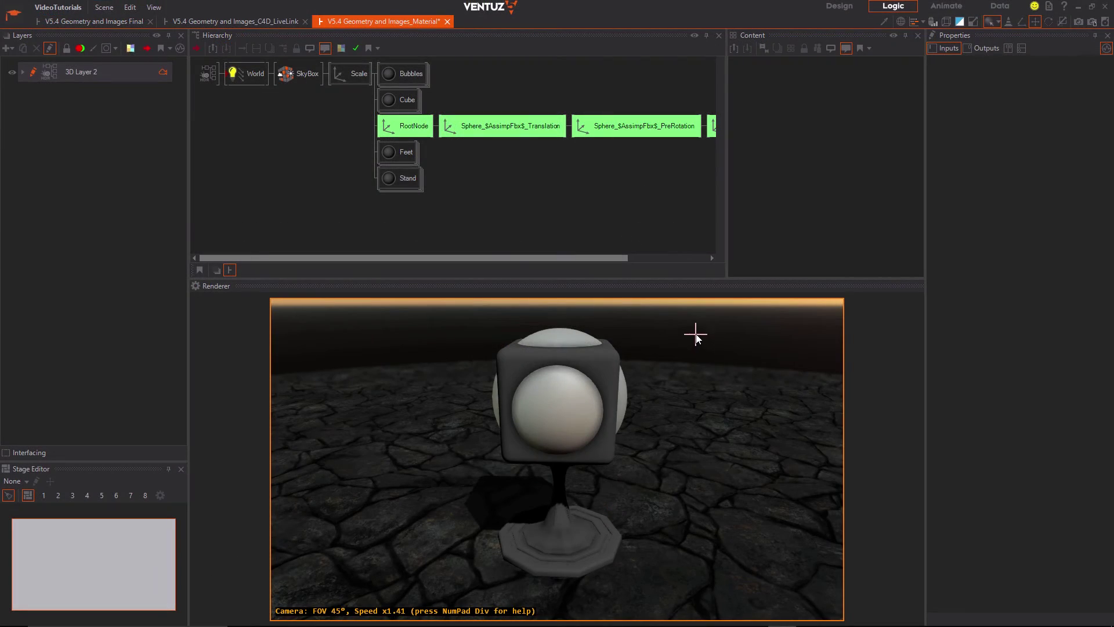
left_click(400, 153)
mouse_move(401, 155)
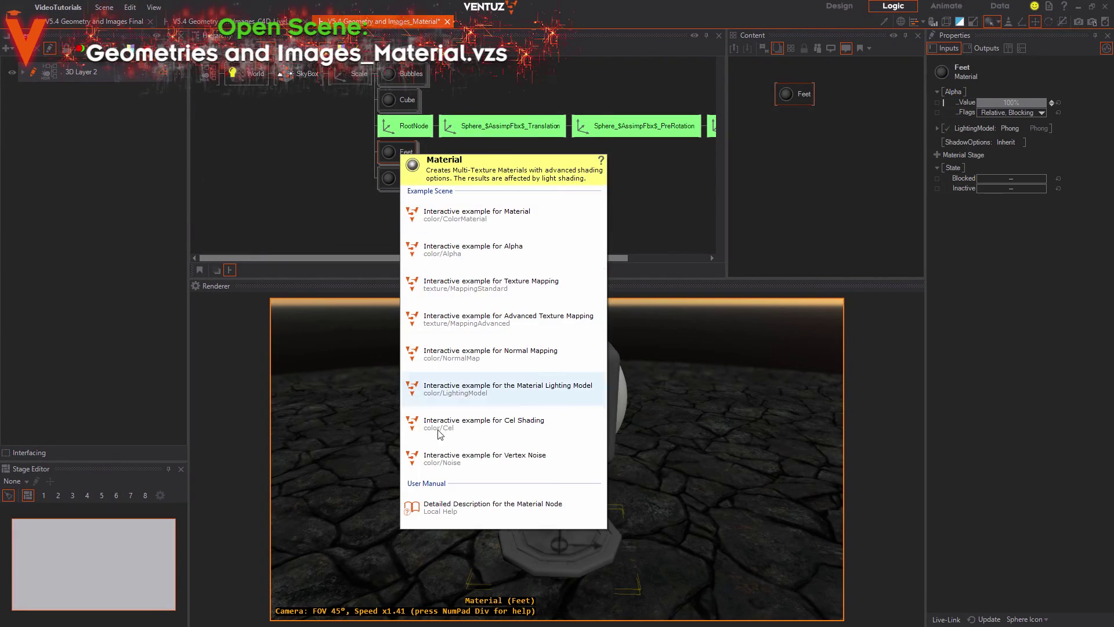
left_click(440, 510)
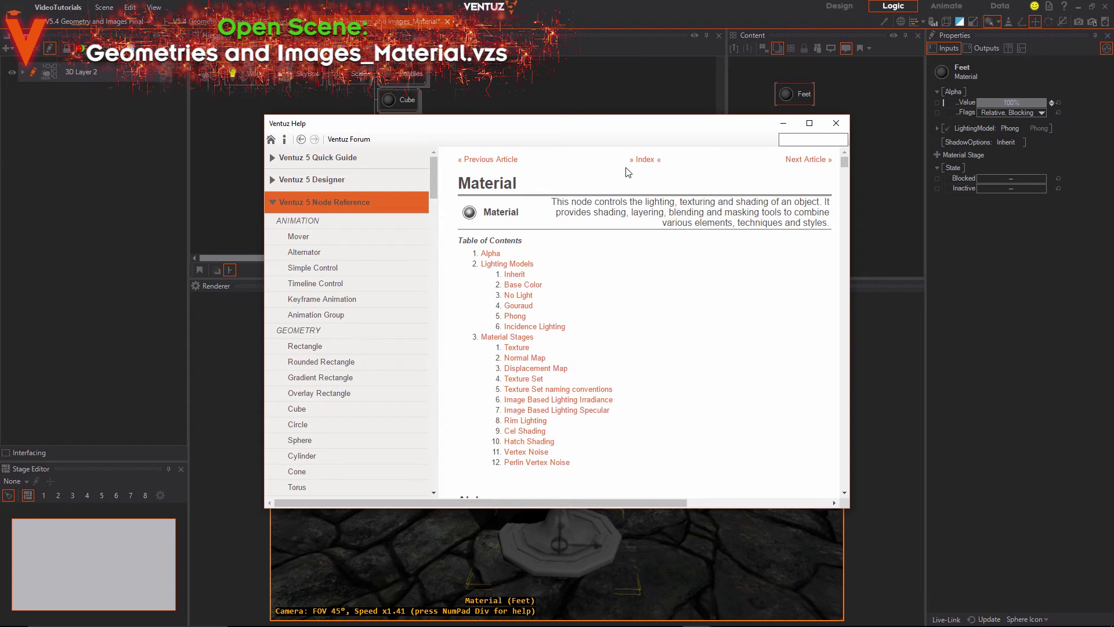
key("alt+F4")
mouse_move(400, 155)
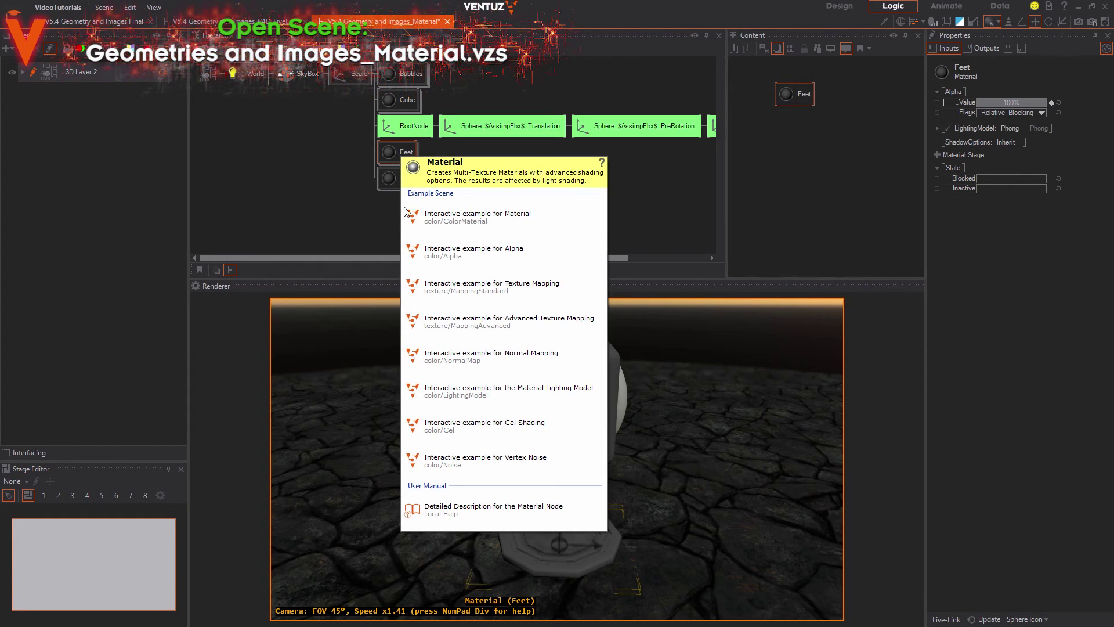
left_click(451, 217)
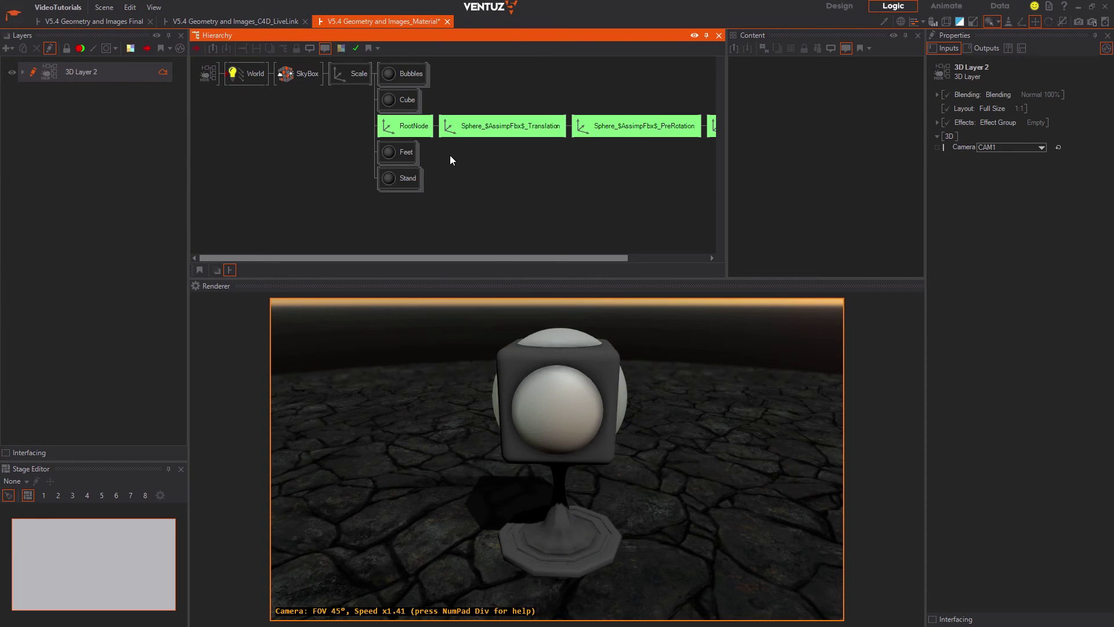
- Insert a Movie Clip textured material before RootNode, inspect it, then delete it
right_click(450, 155)
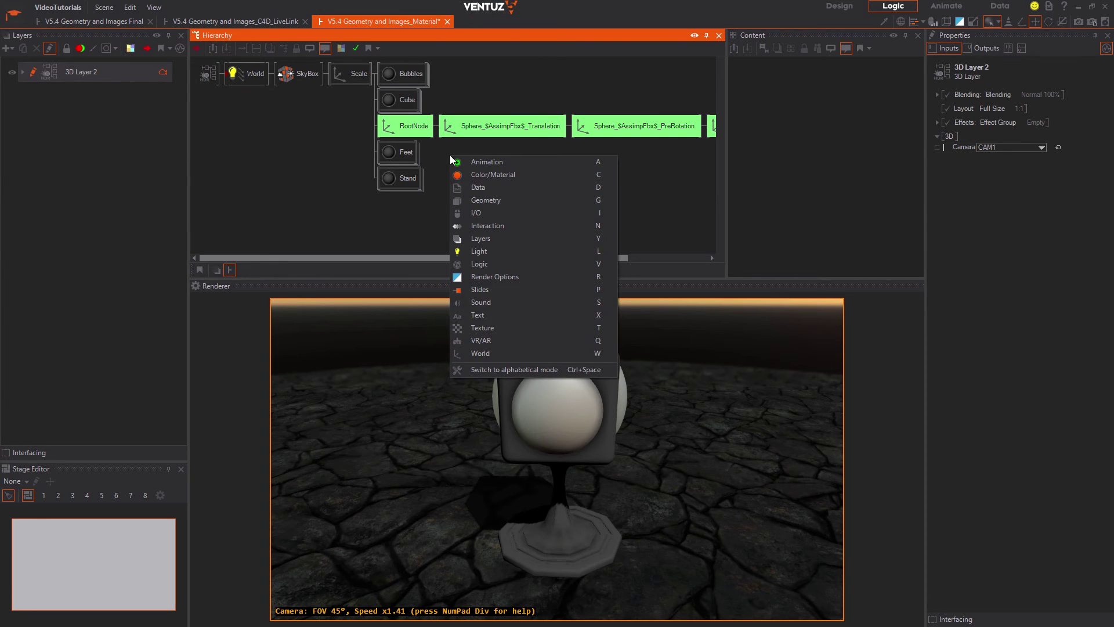
left_click(475, 173)
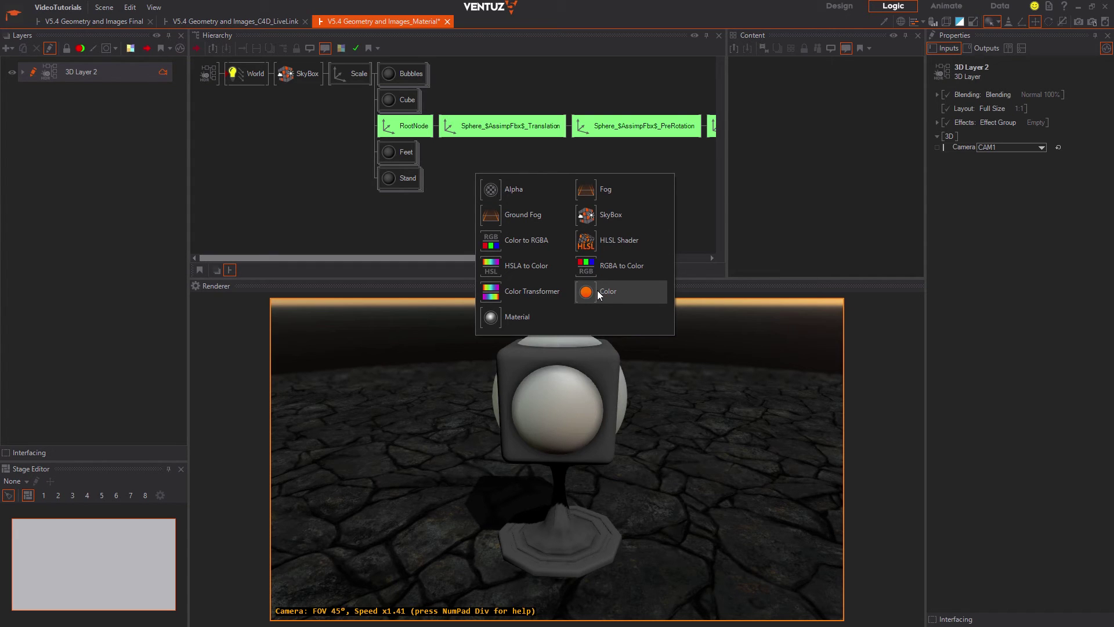
left_click(515, 151)
right_click(515, 151)
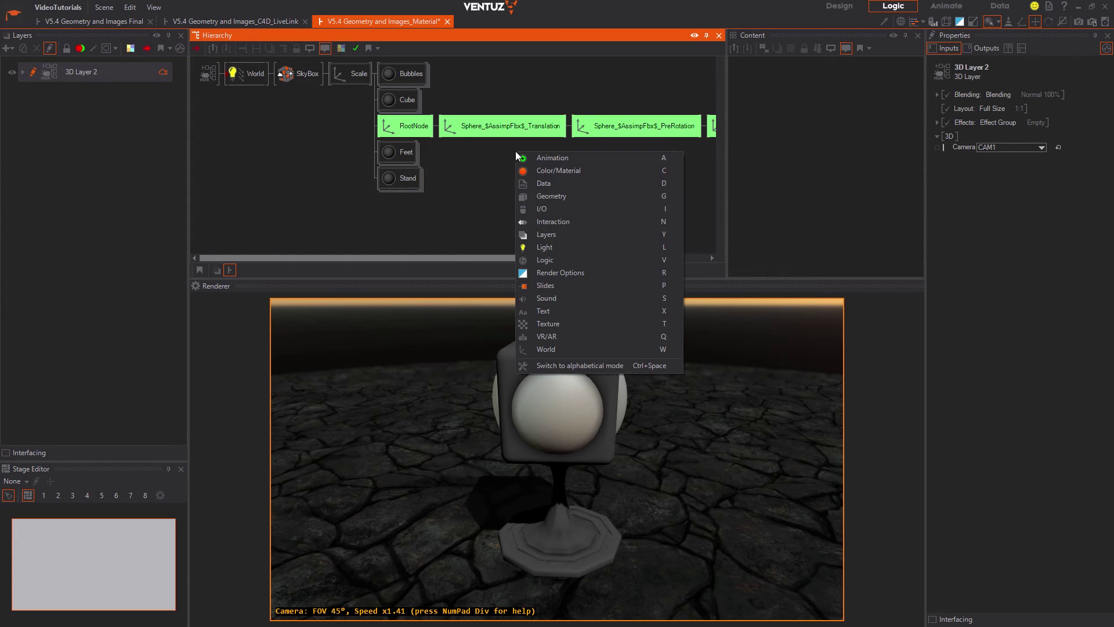
left_click(549, 325)
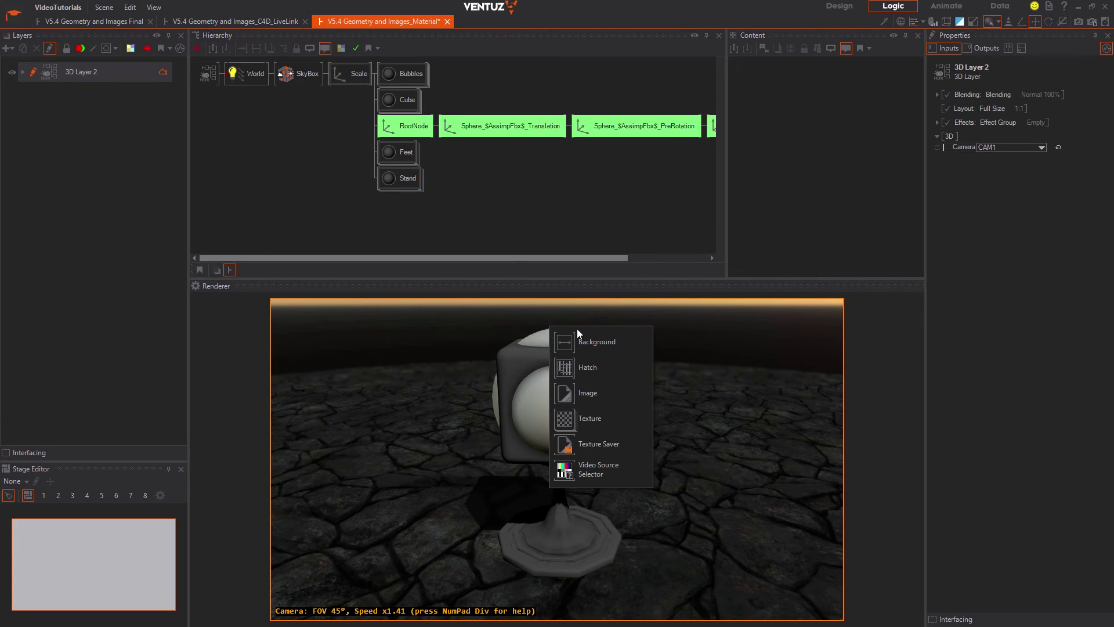
left_click(567, 415)
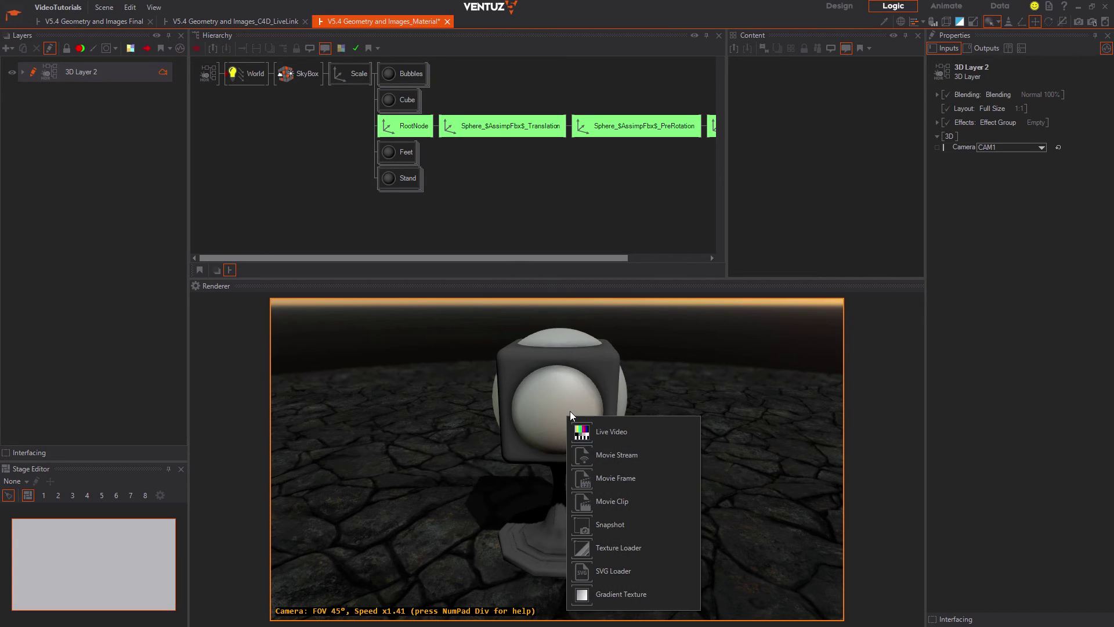
left_click(587, 502)
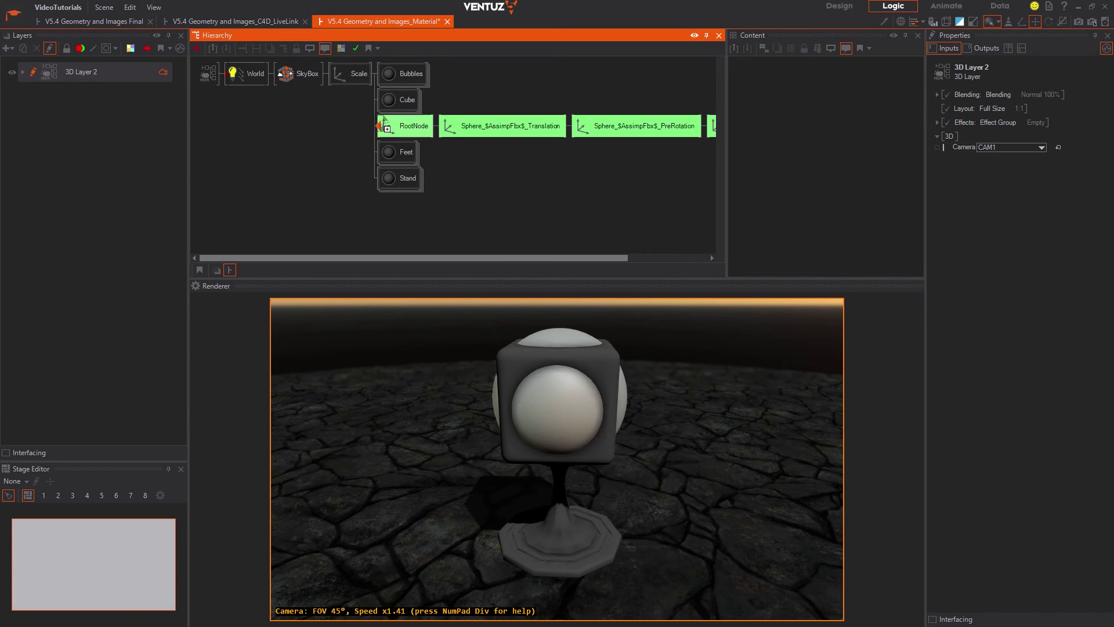
left_click(380, 125)
left_click(786, 128)
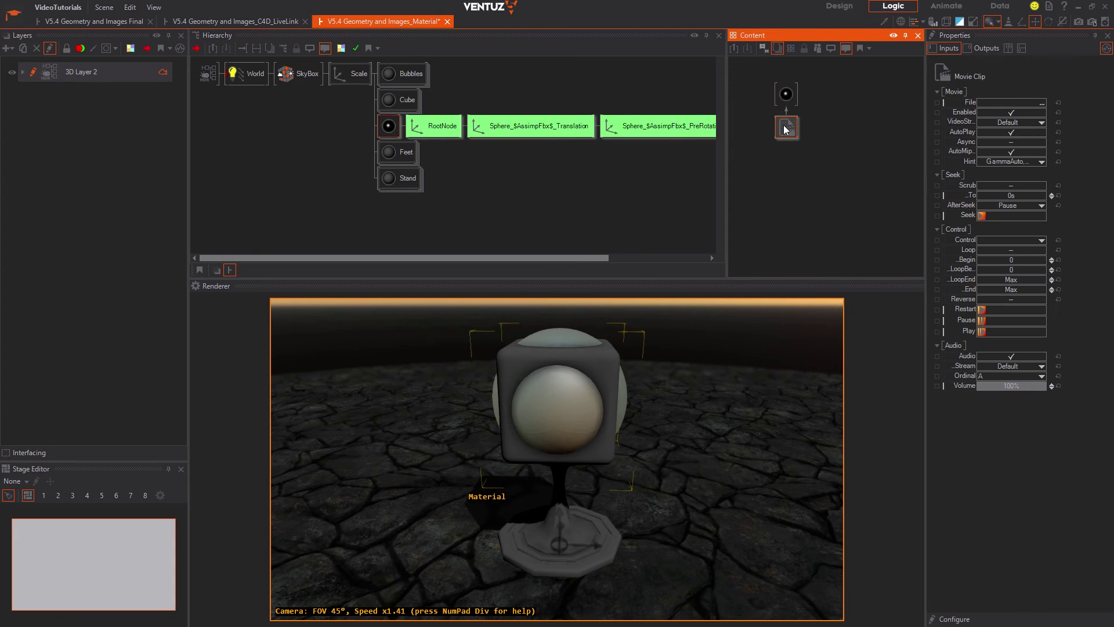
left_click(389, 127)
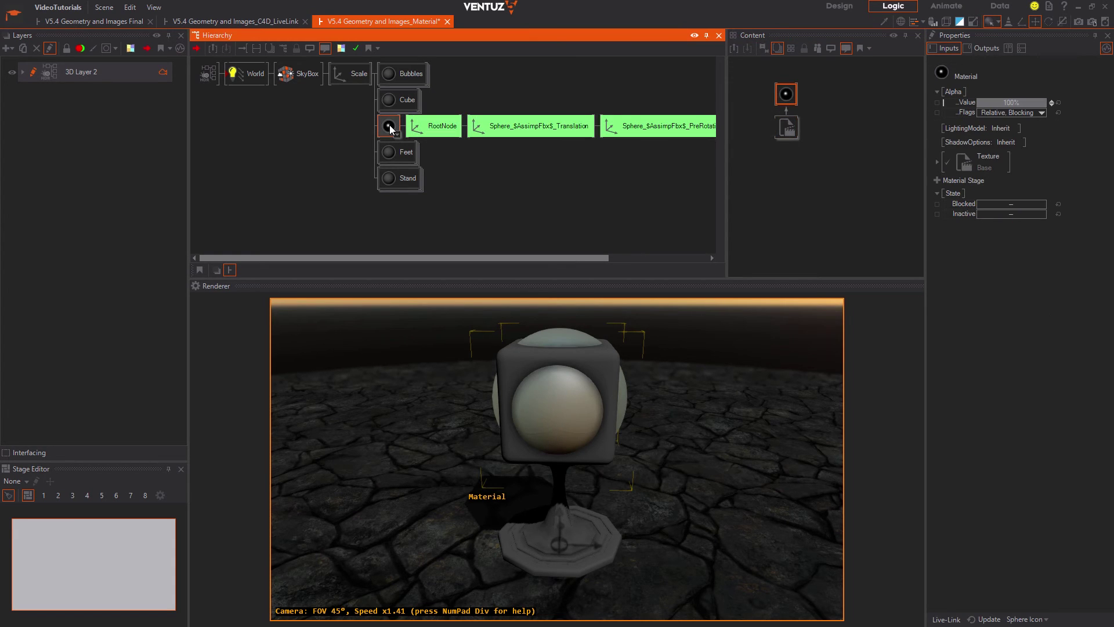
key("Delete")
- Pick the Material node from the Color/Material category for insertion at RootNode
left_click(389, 124)
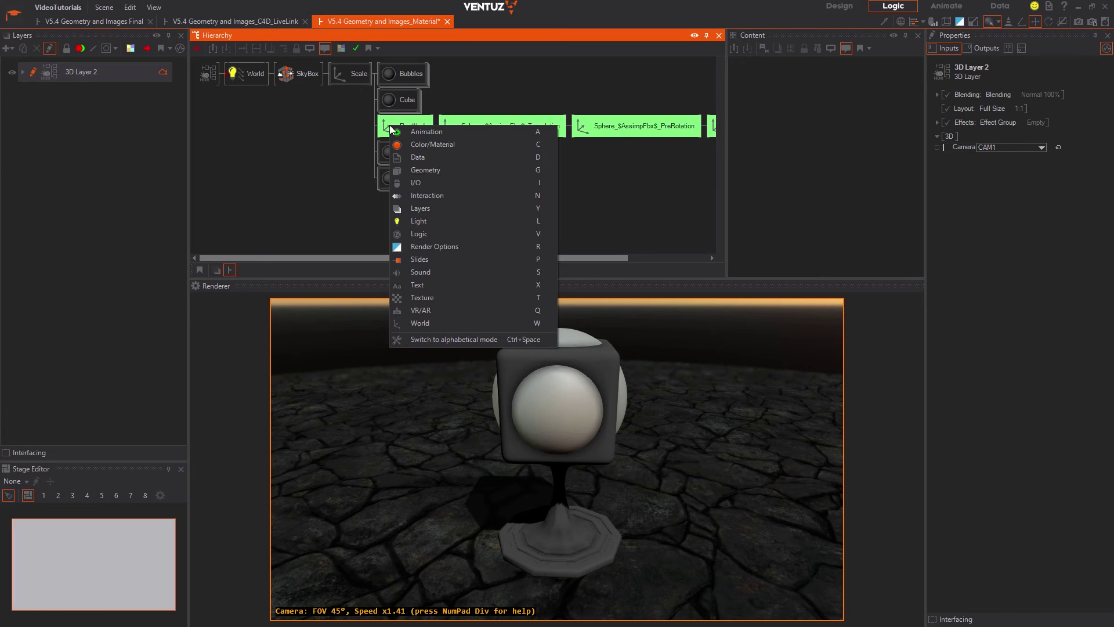
left_click(422, 146)
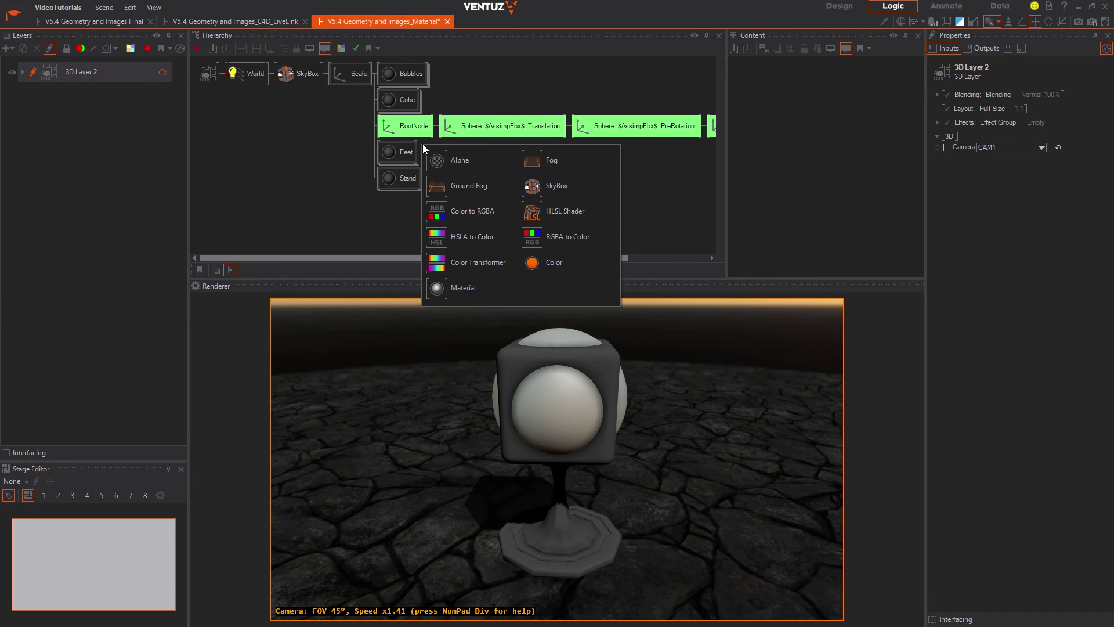
left_click(463, 287)
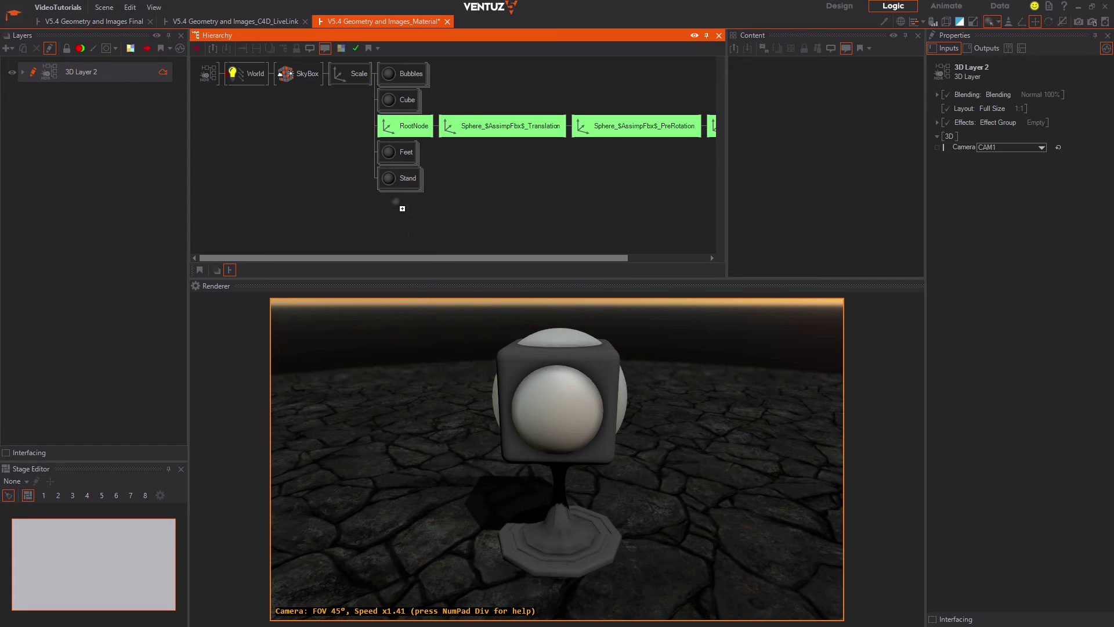
- Insert the Material node before RootNode and test its alpha, leaving it at 100%
left_click(384, 129)
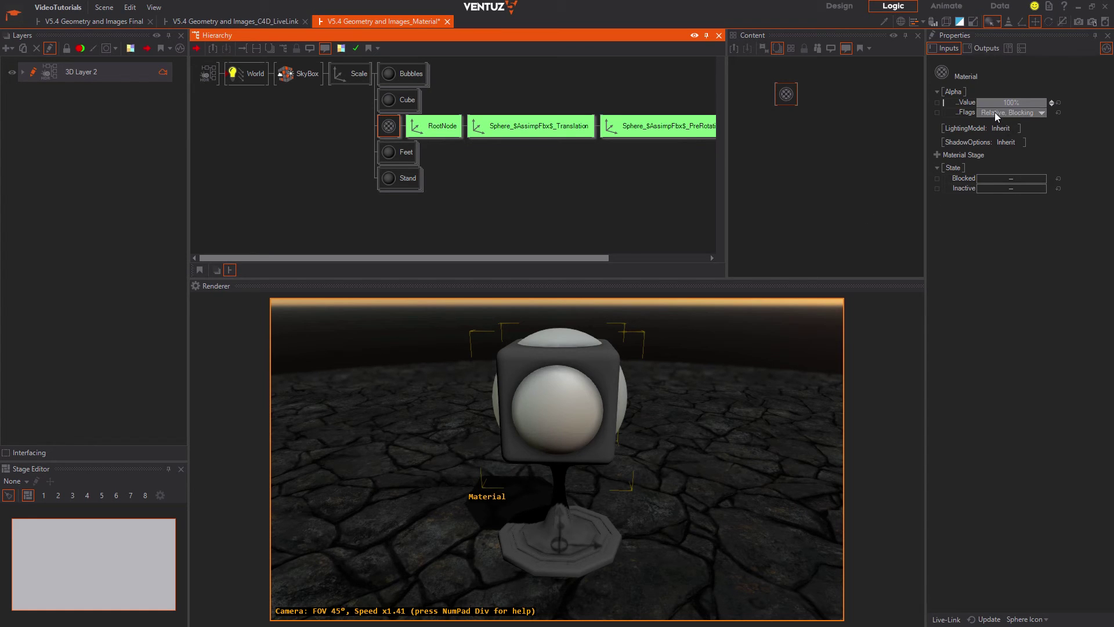
mouse_move(1031, 100)
left_mouse_down()
mouse_move(974, 98)
mouse_move(1051, 100)
left_mouse_up()
left_click(1038, 113)
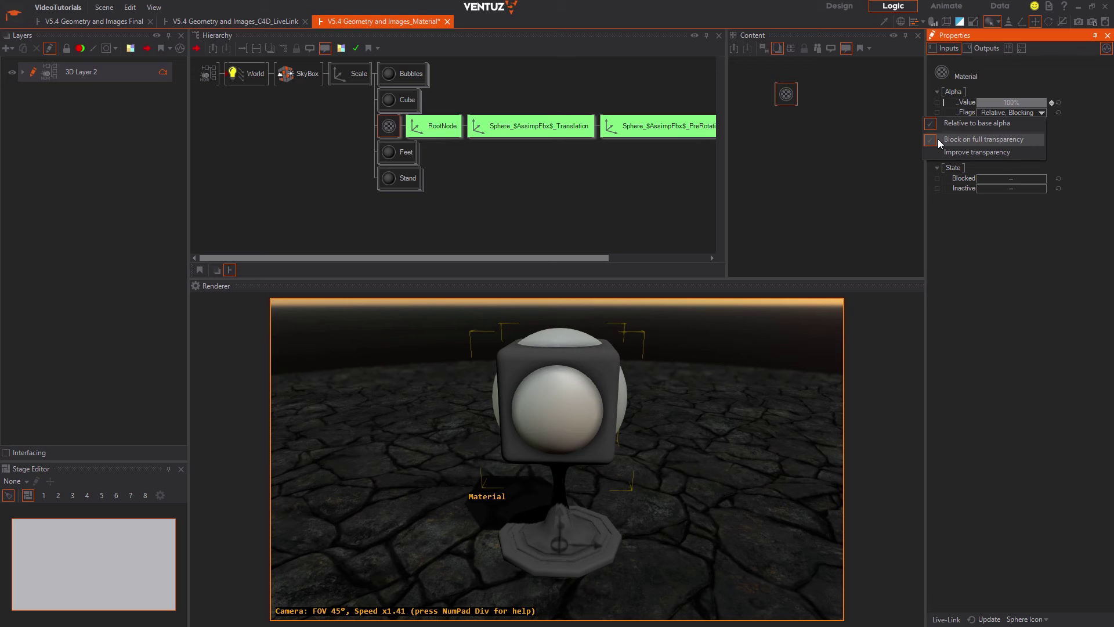
- Toggle the Improve Transparency alpha flag on and back off, then bring up LightingModel choices
left_click(927, 155)
left_click(927, 155)
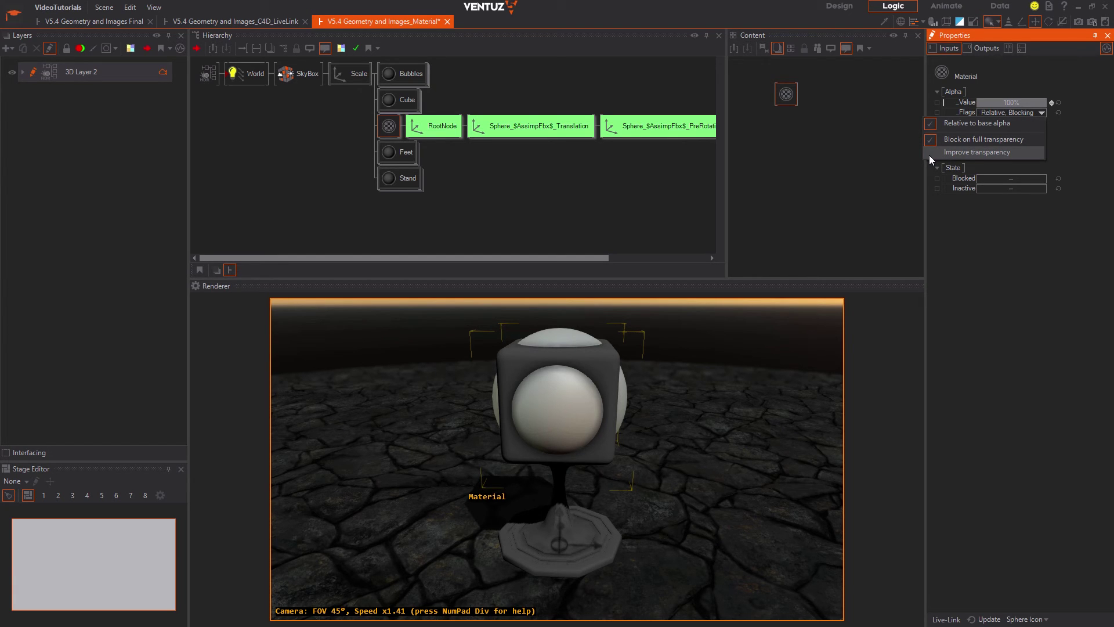
left_click(1021, 268)
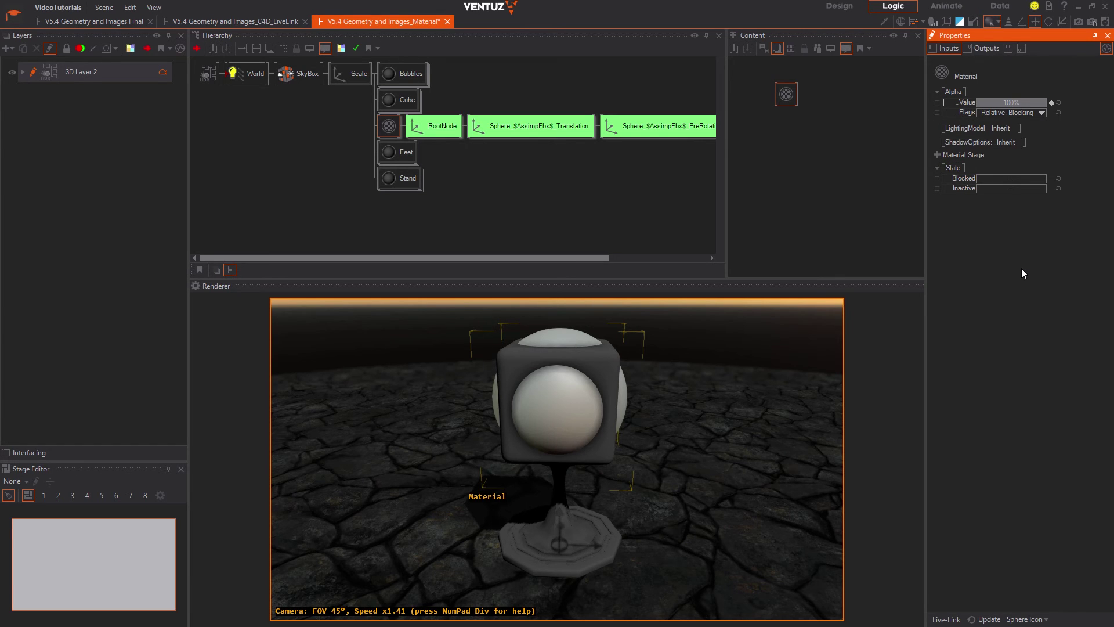
left_click(1013, 132)
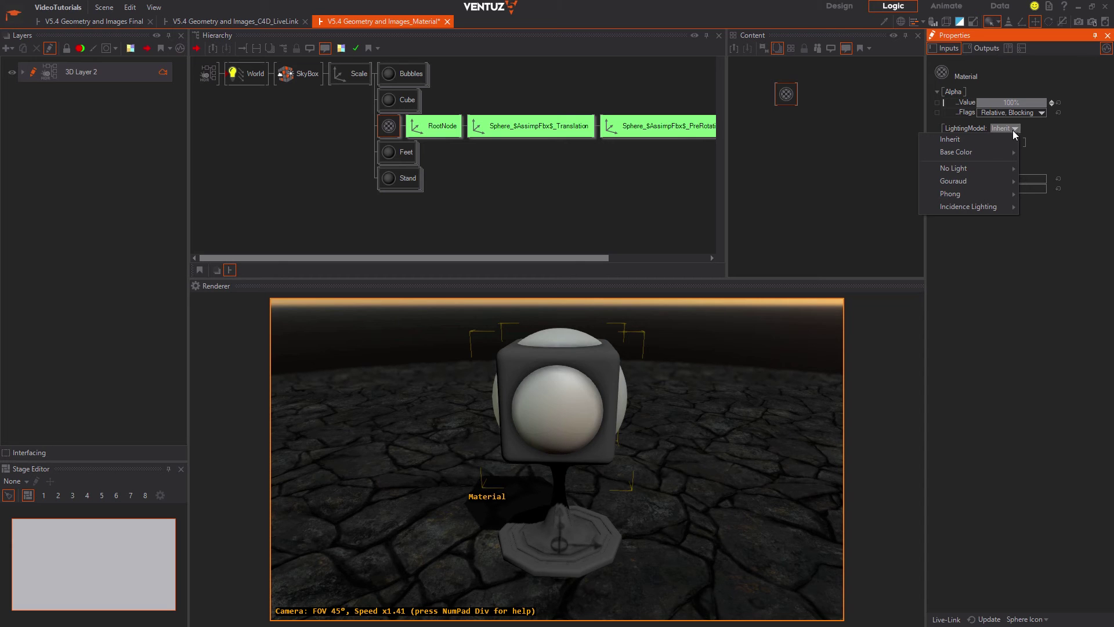
- Set the lighting model to Base Color White and open the Material example scene
mouse_move(990, 153)
left_click(1073, 154)
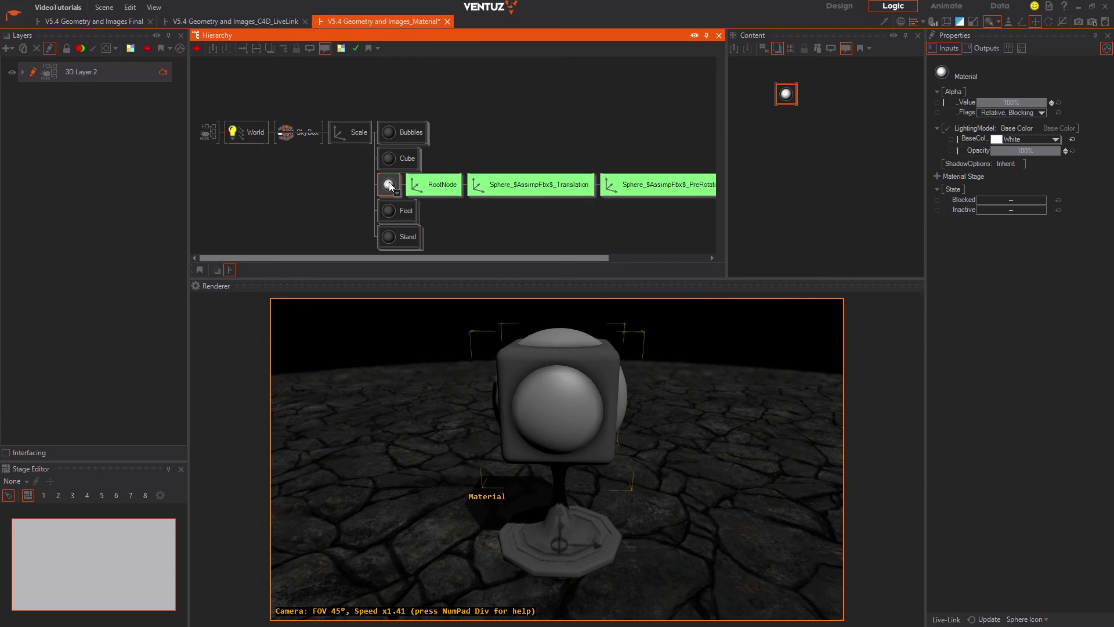
mouse_move(390, 186)
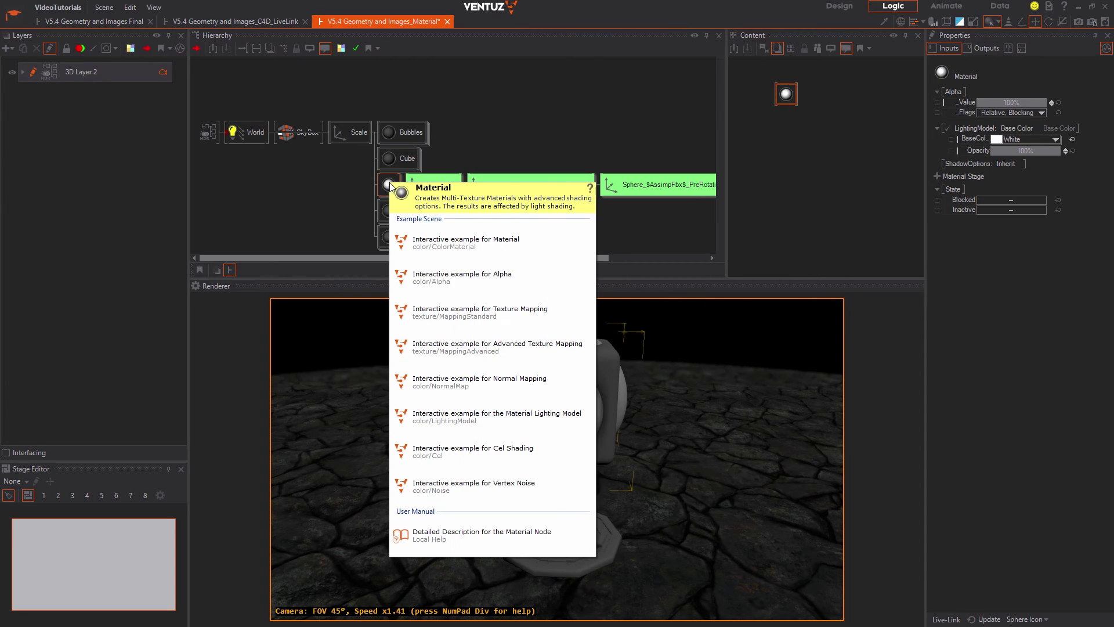
left_click(451, 238)
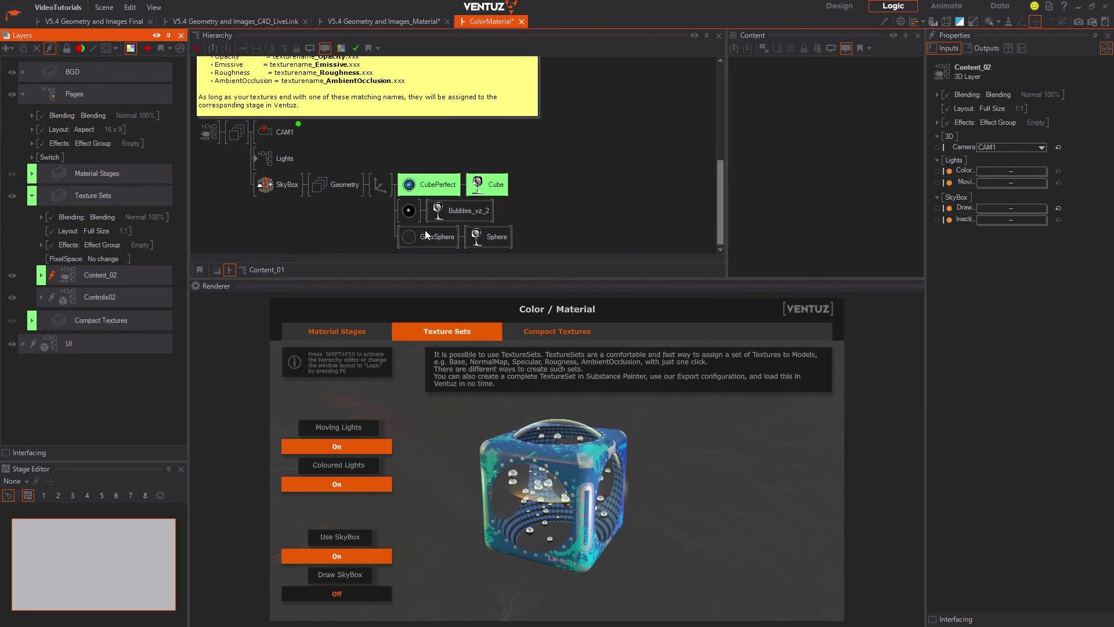
- Raise the example GlasSphere's opacity to 22.8% and return to the Material scene
left_click(425, 235)
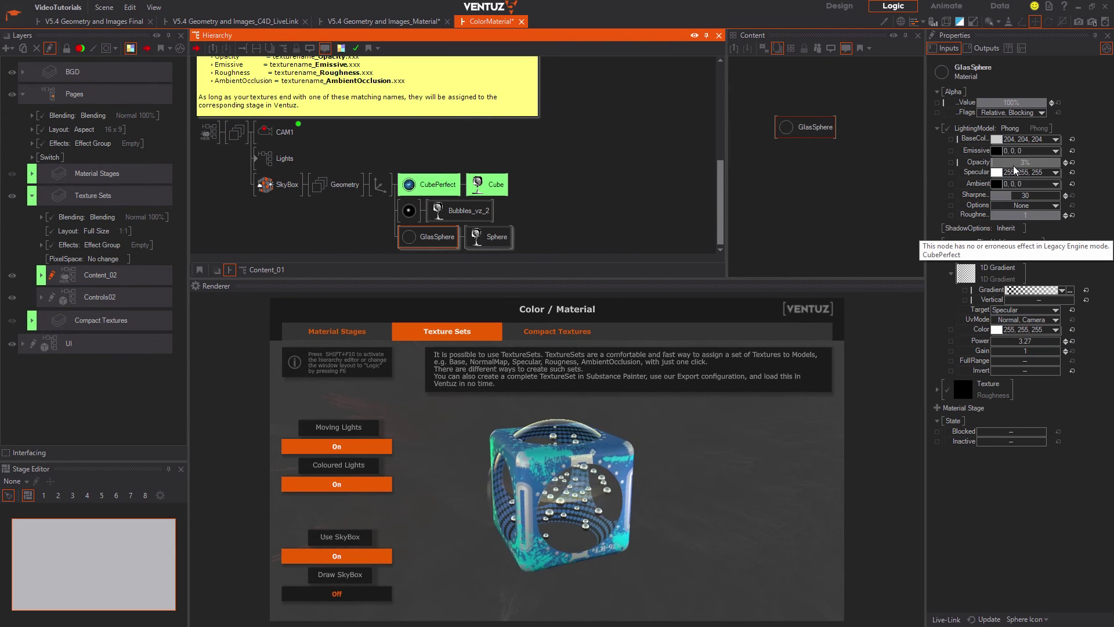
mouse_move(1017, 163)
left_mouse_down()
mouse_move(1067, 170)
mouse_move(992, 171)
mouse_move(1026, 165)
left_mouse_up()
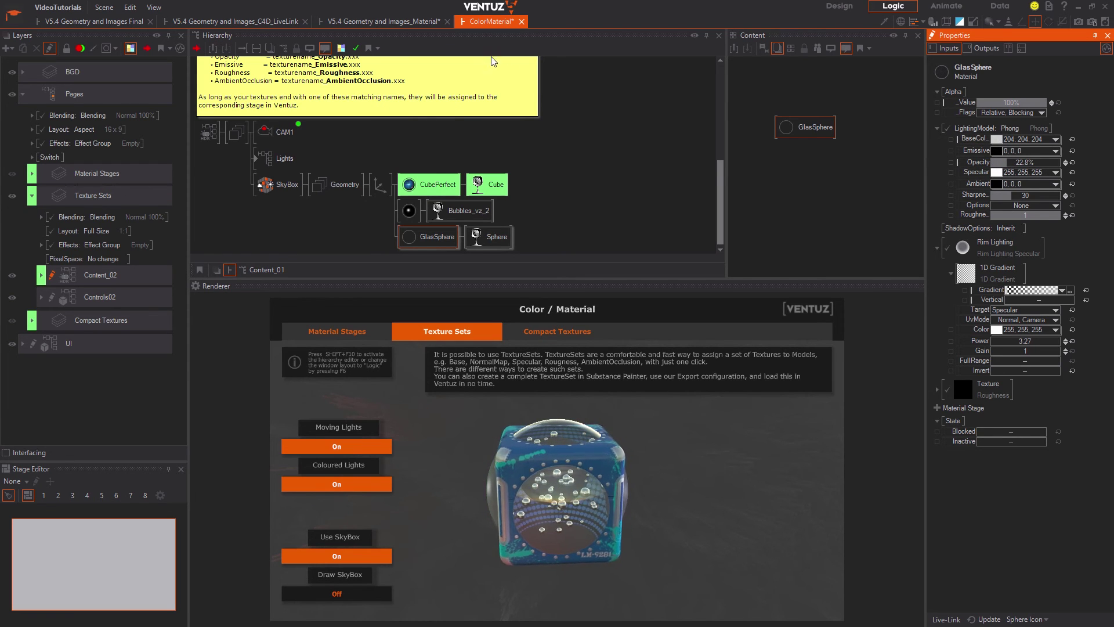
left_click(425, 22)
- Try Gouraud White, then settle the sphere material's lighting model on Phong White
left_click(1032, 128)
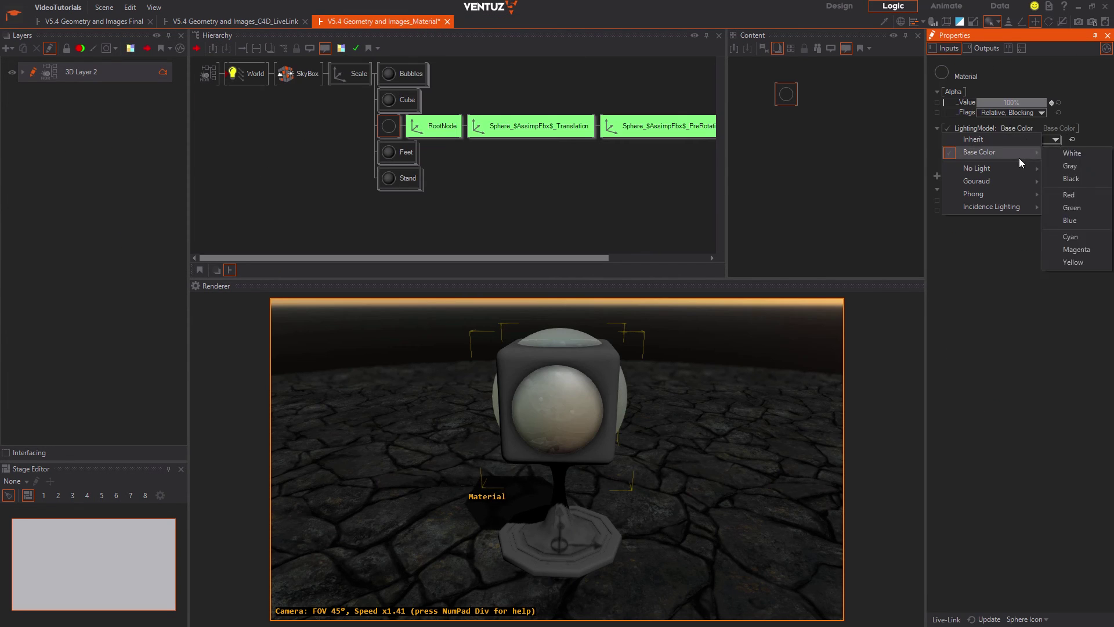
mouse_move(1001, 178)
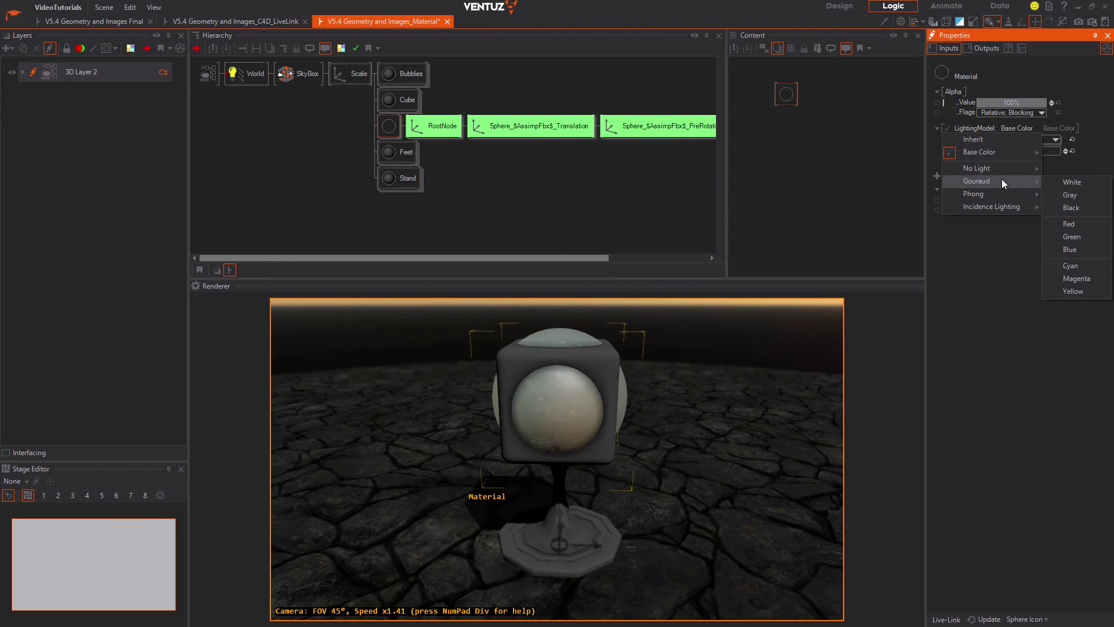
left_click(1058, 180)
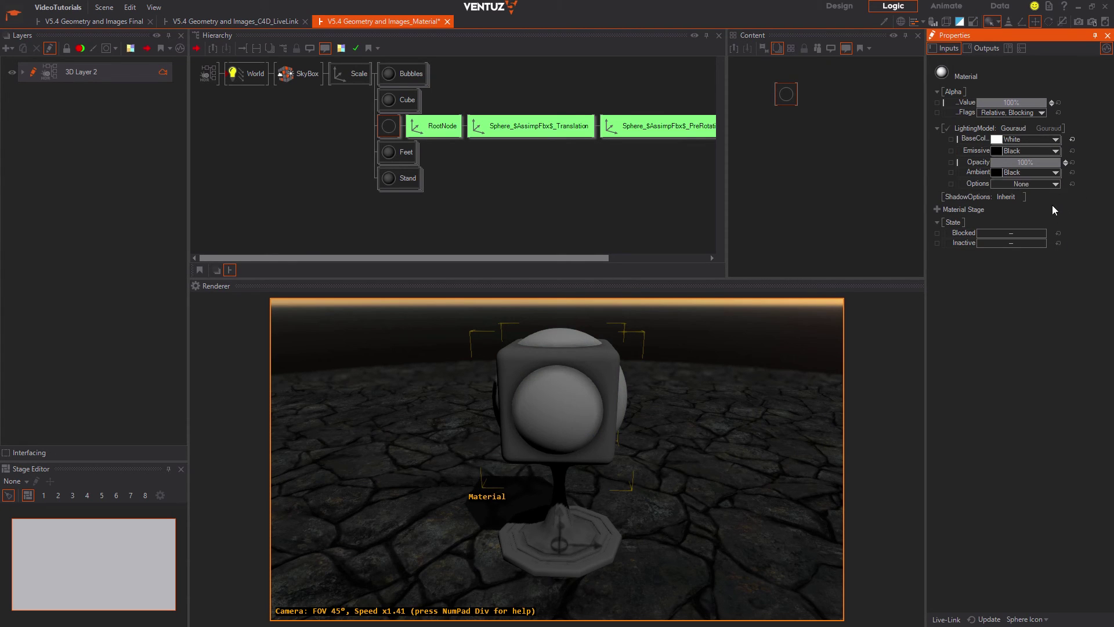
left_click(1019, 128)
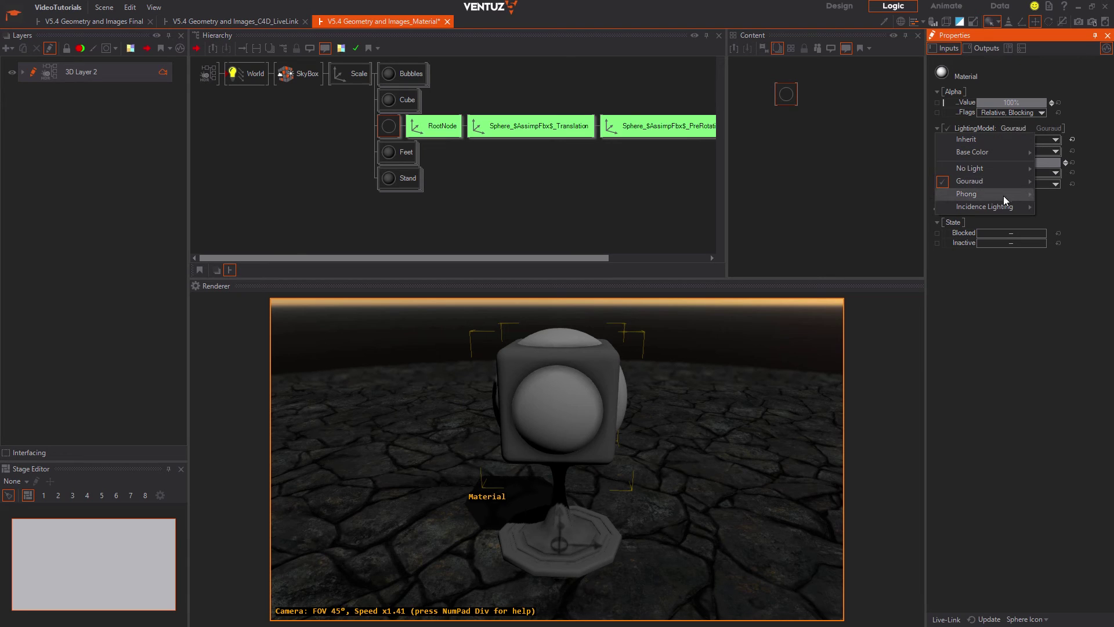
mouse_move(1003, 198)
left_click(1051, 196)
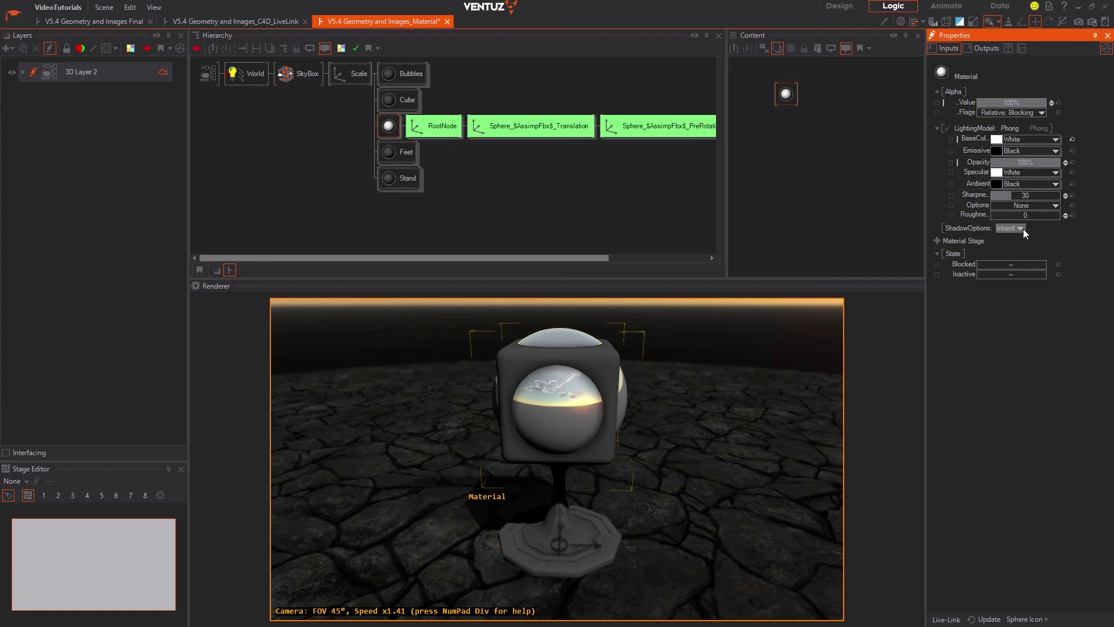
- Experiment with the emissive and specular colours, returning both to white
left_click(1056, 151)
left_click(1049, 190)
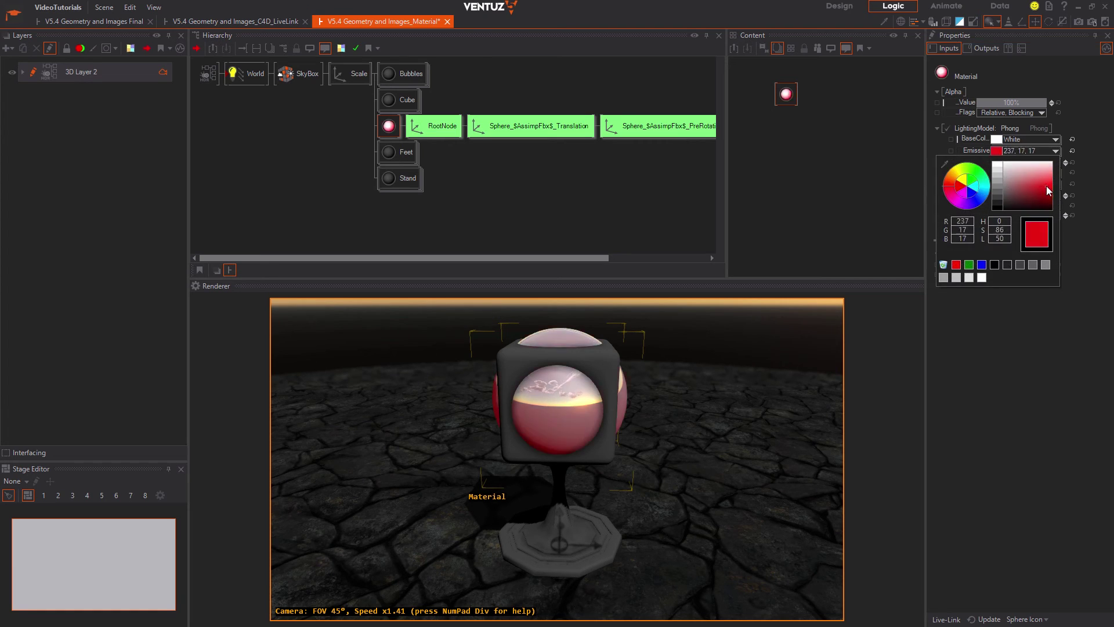
left_click_drag(1048, 190, 1000, 233)
left_click(1070, 152)
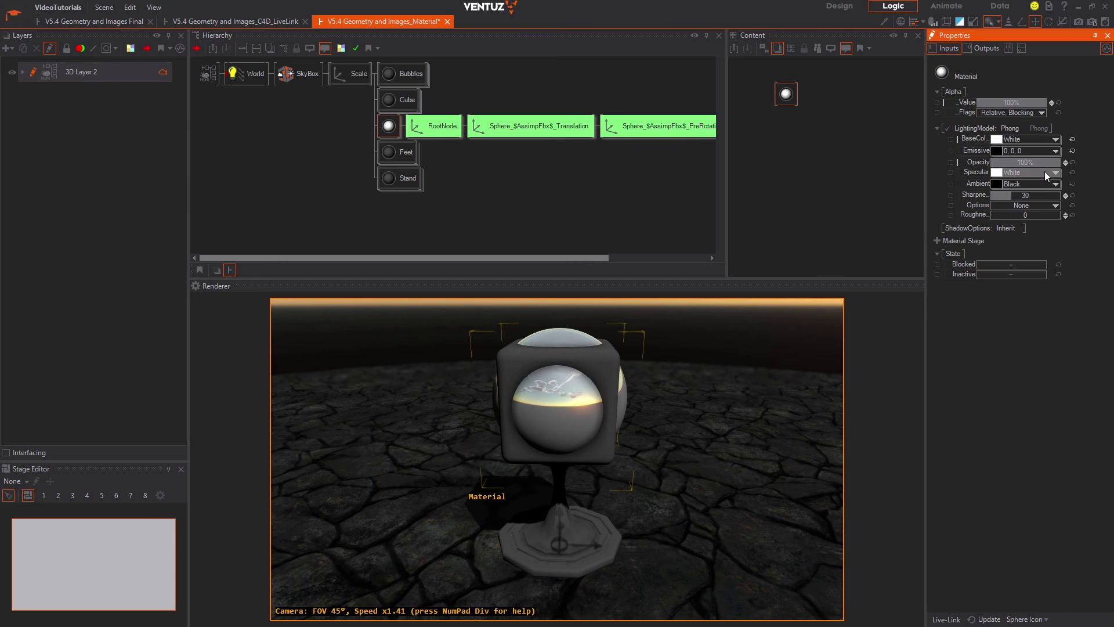
left_click(1055, 172)
left_click_drag(1019, 200, 945, 163)
left_click(1079, 165)
- Drop Sharpness to 0 and back to 30, then enable FlatShading
mouse_move(1012, 192)
left_mouse_down()
mouse_move(1059, 196)
mouse_move(989, 198)
mouse_move(1033, 196)
mouse_move(1010, 193)
left_mouse_up()
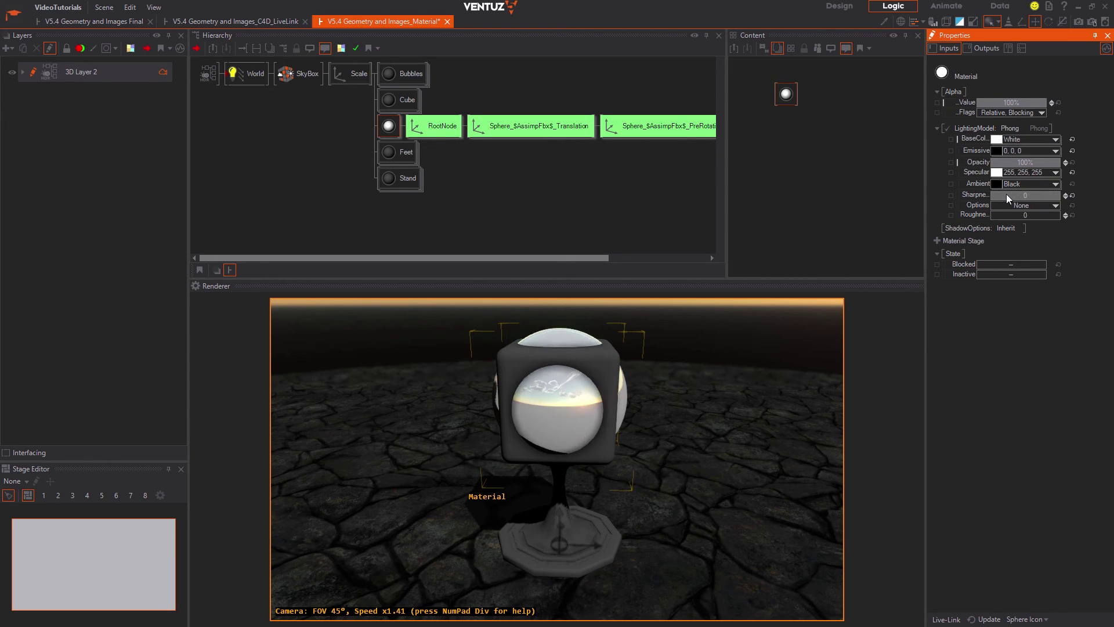
left_click_drag(1007, 193, 1014, 194)
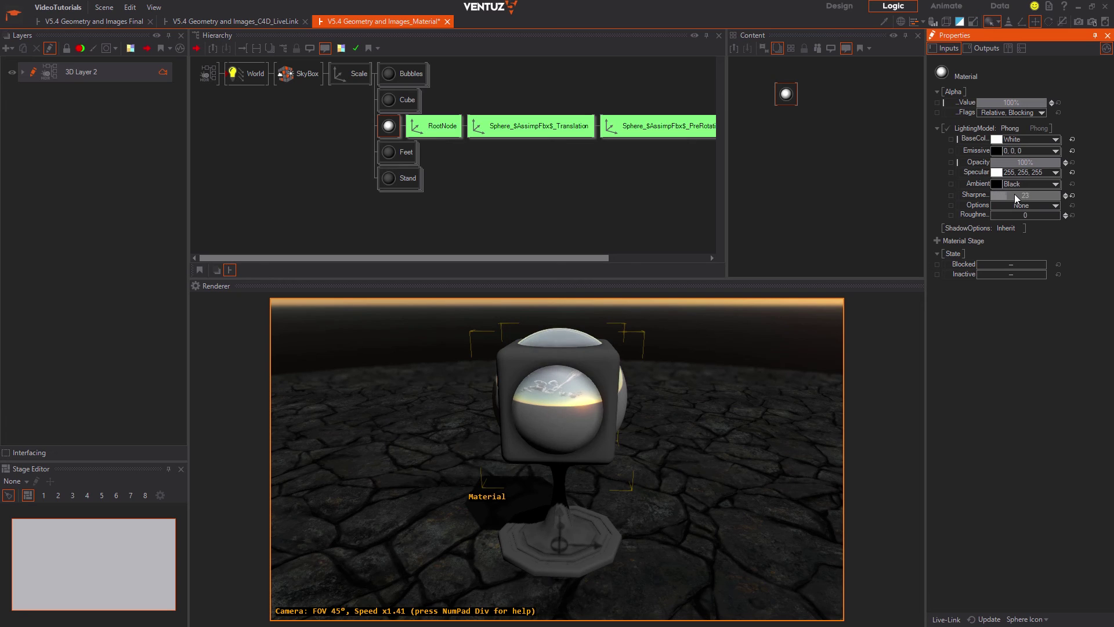
left_click(1054, 207)
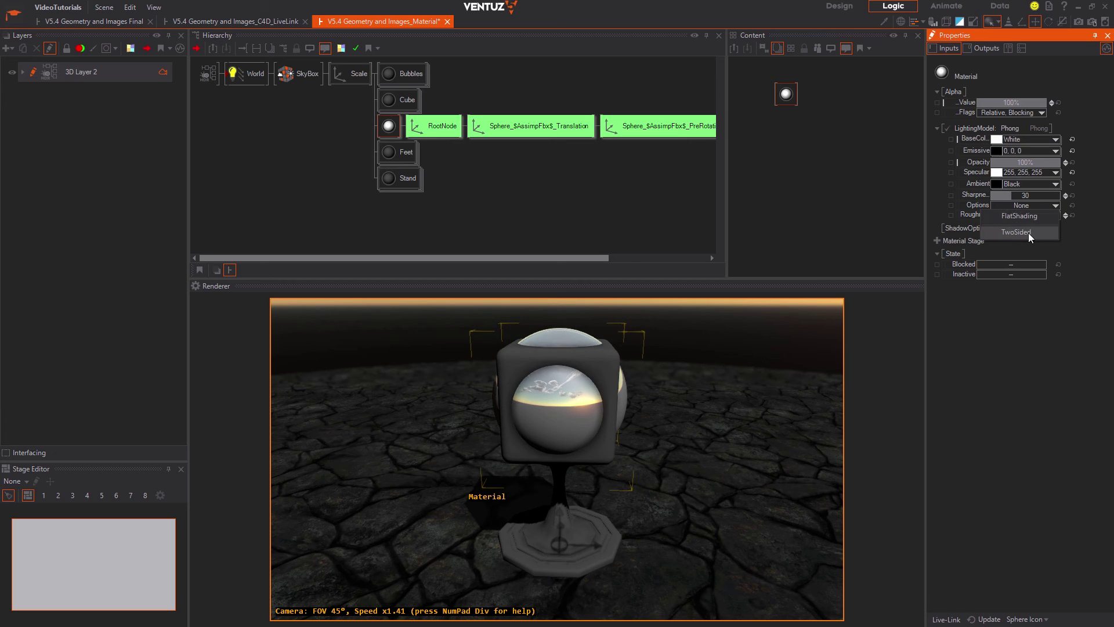
left_click(1089, 238)
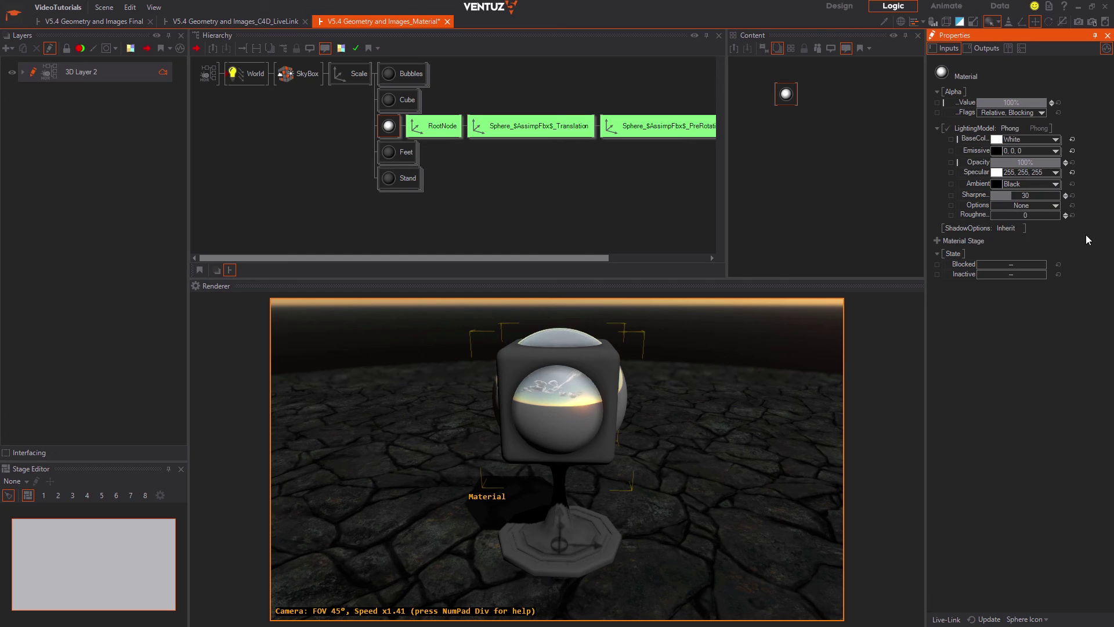
left_click(1059, 206)
left_click(1041, 214)
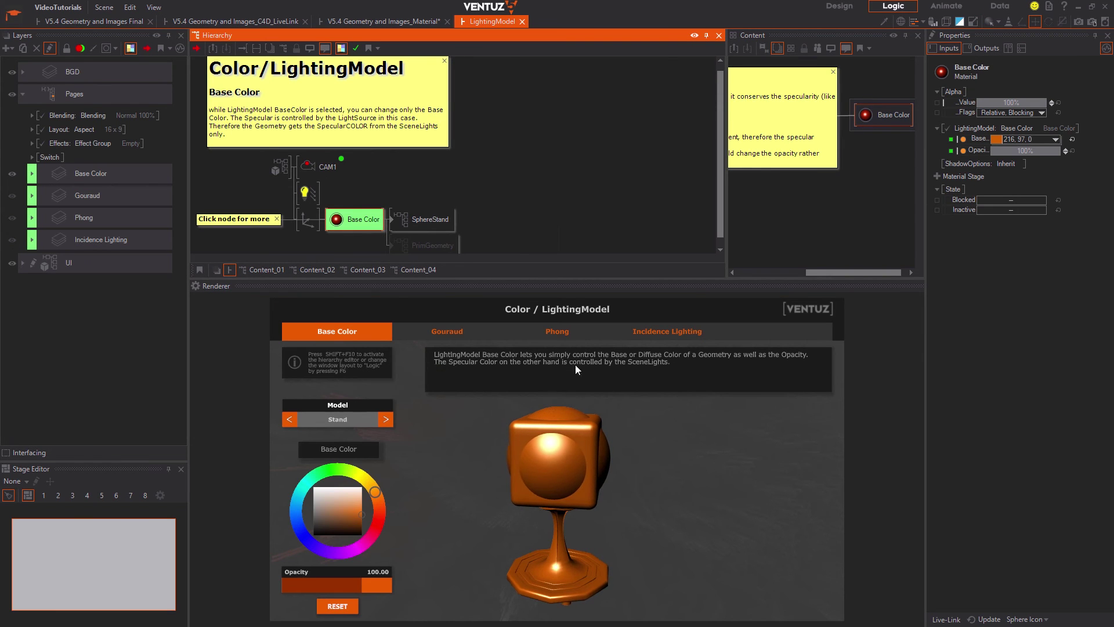
- On the Incidence Lighting example page, select the directional light and drag its pitch
left_click(652, 333)
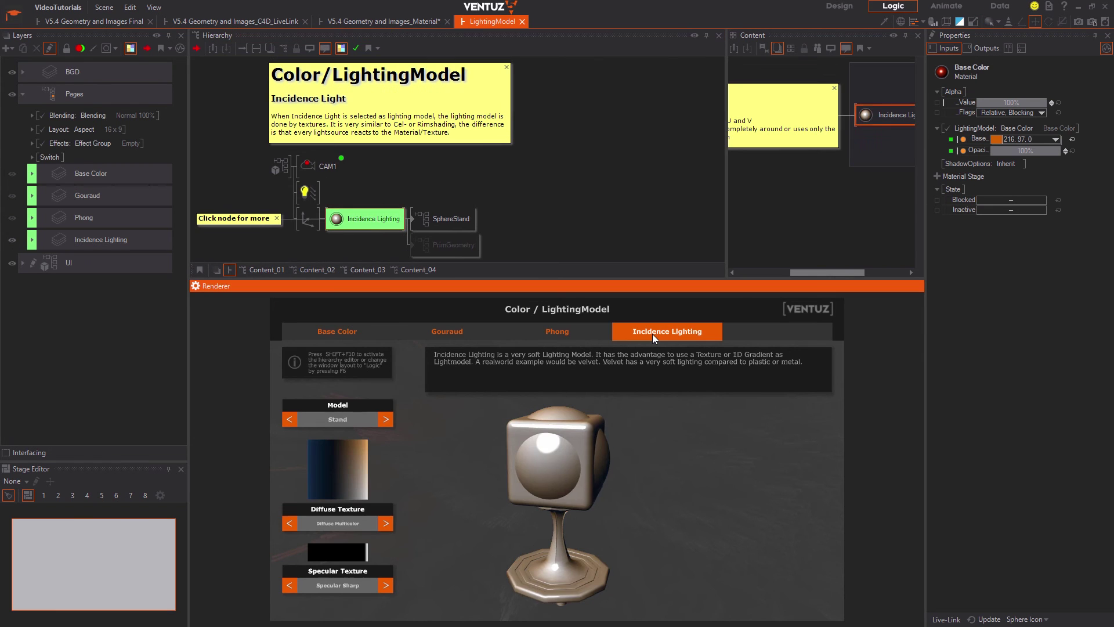
left_click(364, 218)
left_click(308, 191)
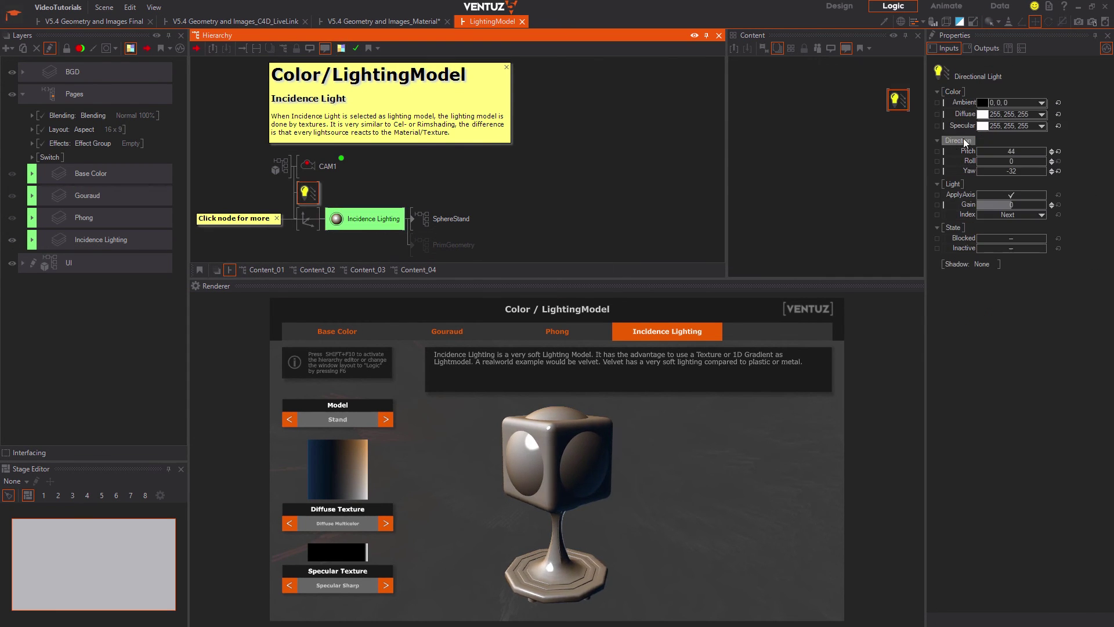
left_click_drag(1024, 151, 976, 174)
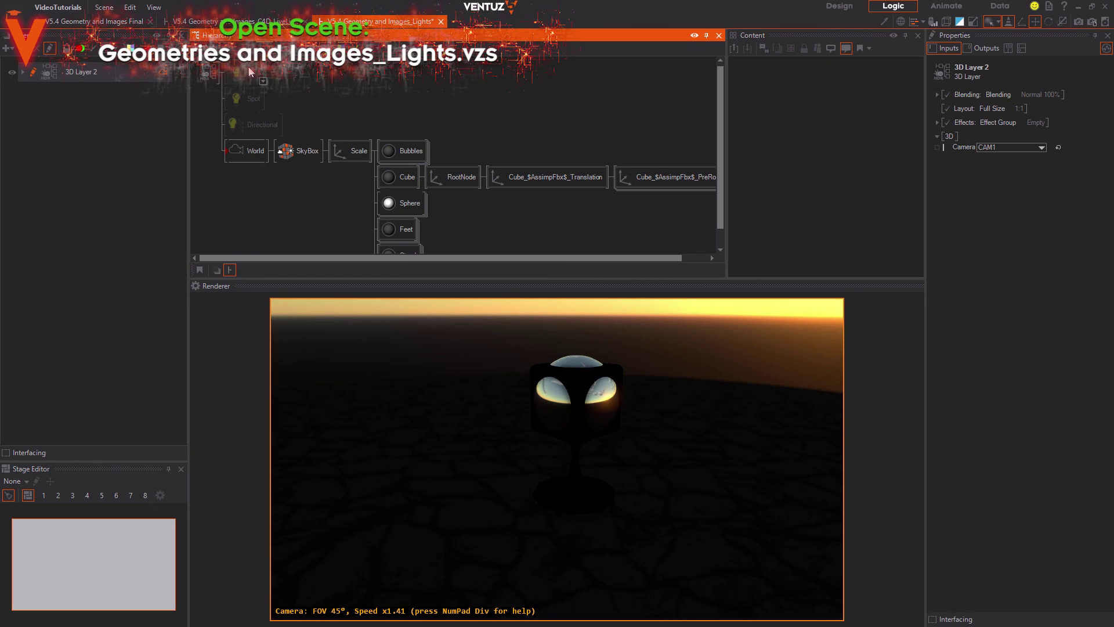
- Inspect the Point, Spot and Directional lights and shift the Point light along X
left_click(255, 77)
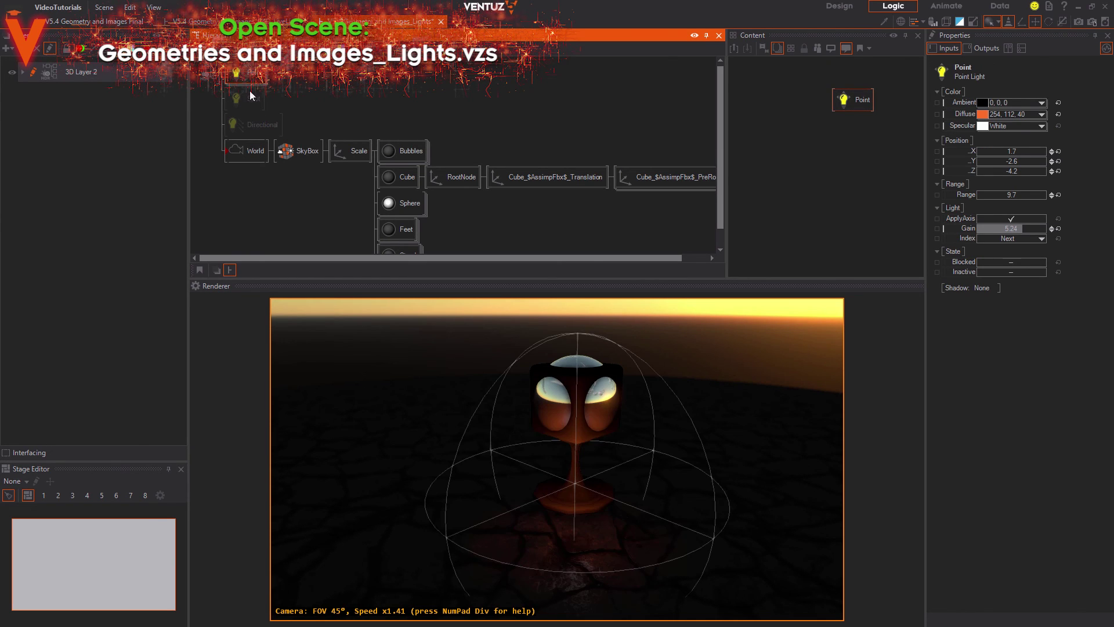
left_click(249, 95)
left_click(250, 127)
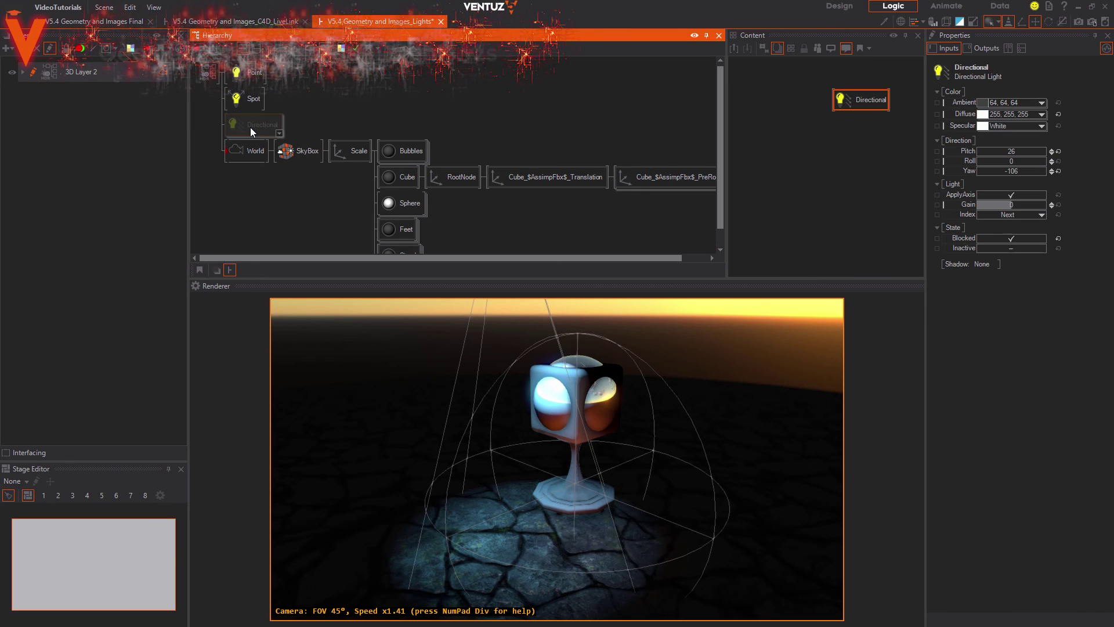
left_click(248, 80)
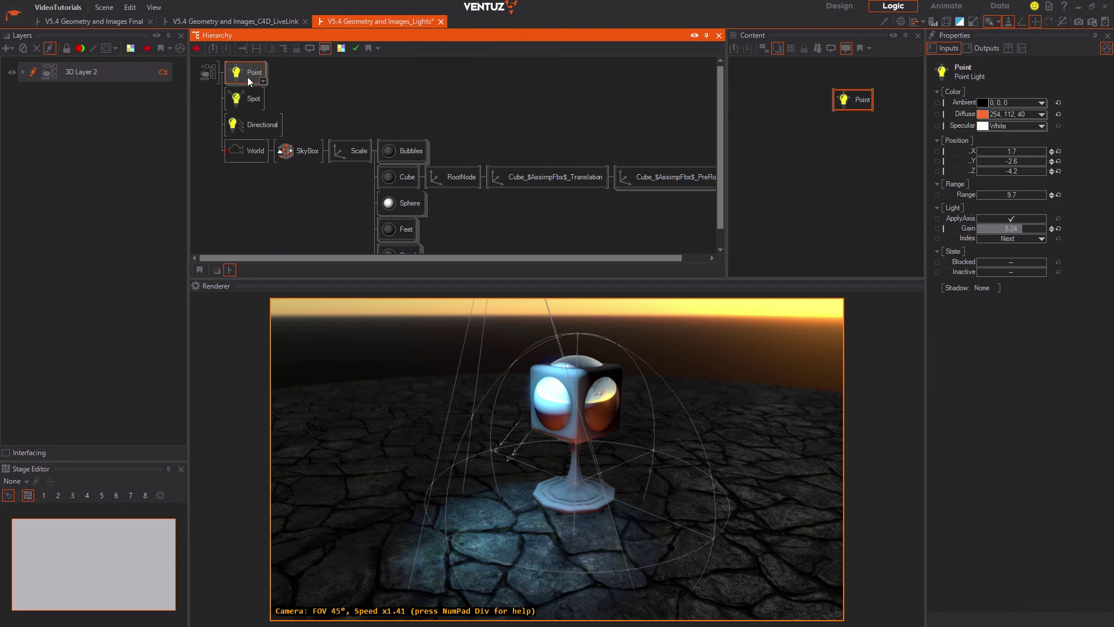
left_click_drag(966, 151, 1026, 147)
- Tilt the Spot light's pitch to 83 and the Directional light's pitch to -18
left_click(246, 98)
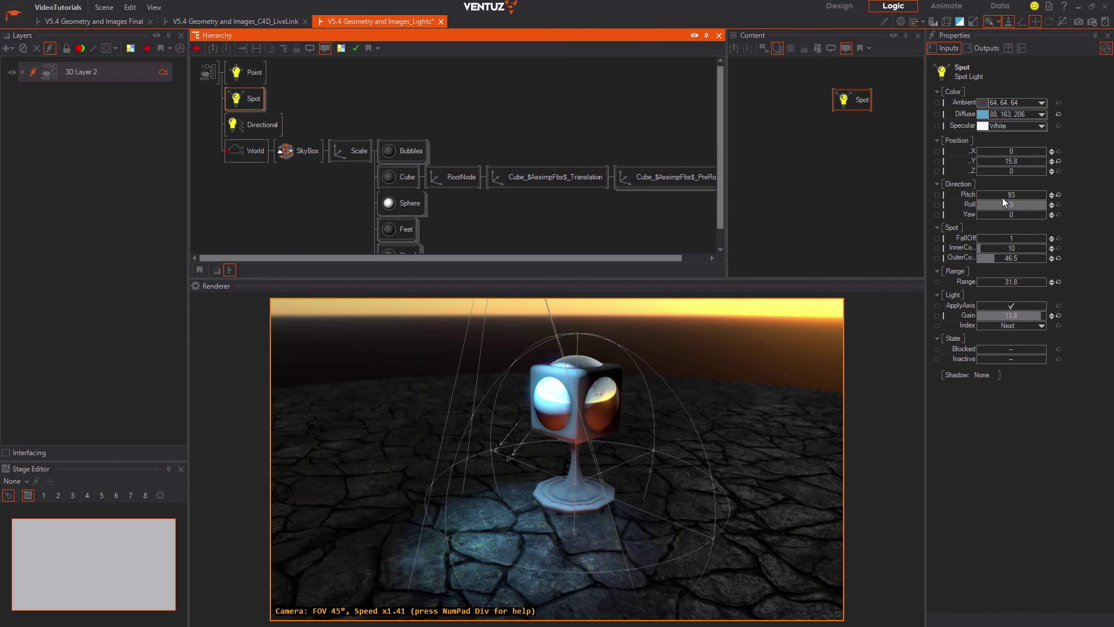
mouse_move(1004, 196)
left_mouse_down()
mouse_move(1014, 193)
mouse_move(1003, 193)
left_mouse_up()
left_click(250, 125)
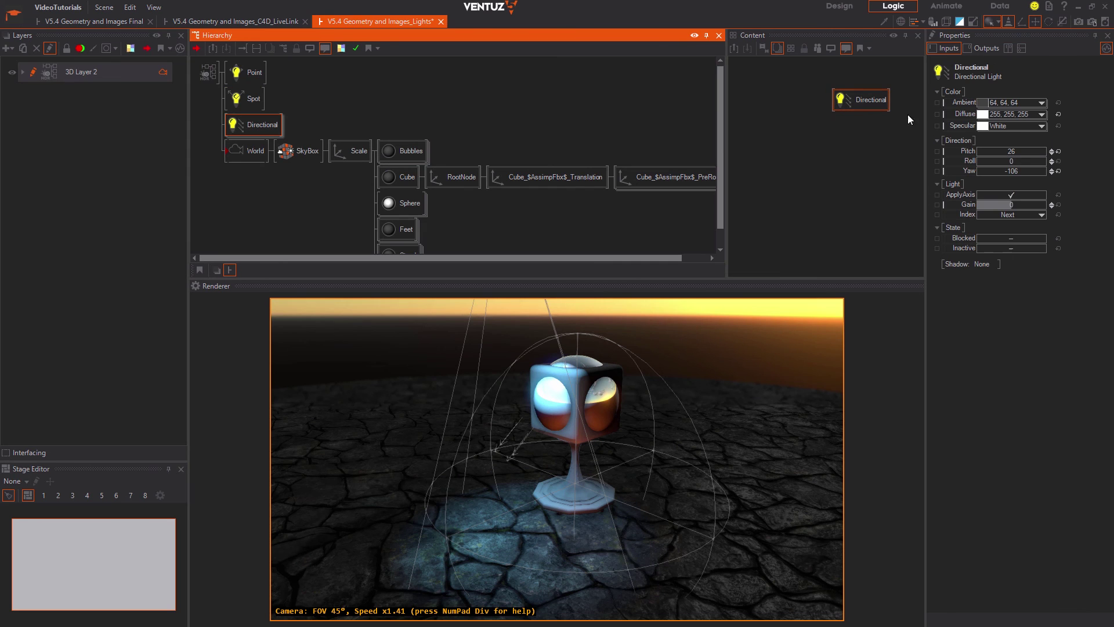
mouse_move(1000, 149)
left_mouse_down()
mouse_move(1013, 148)
mouse_move(987, 148)
mouse_move(1001, 149)
left_mouse_up()
- Select the Sphere material and set its LightingModel to No Light
left_click(421, 113)
left_click(410, 203)
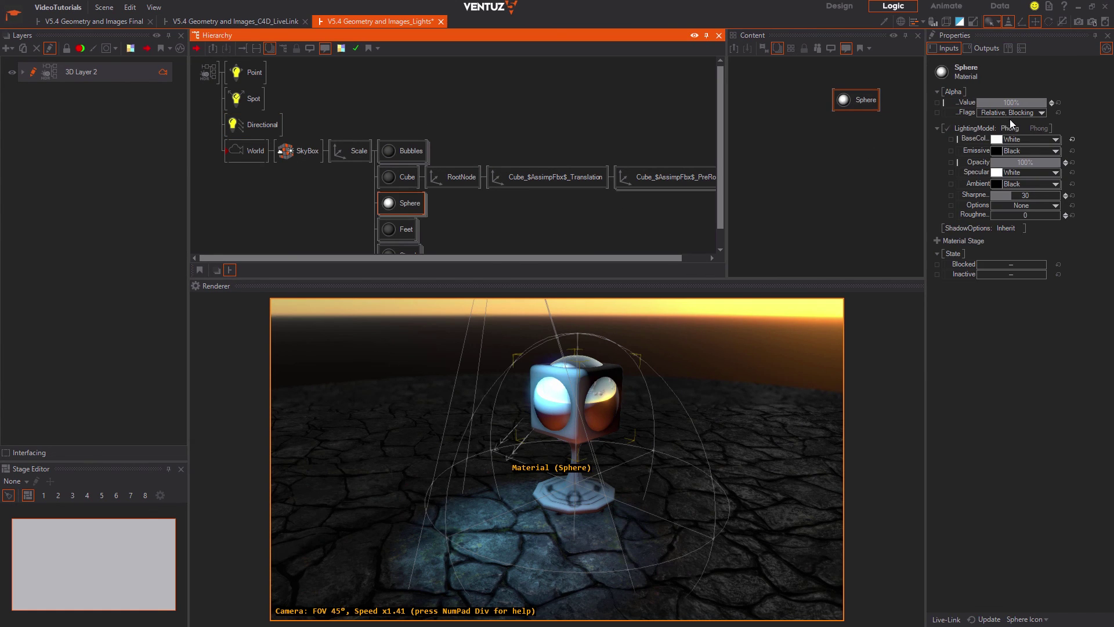
left_click(1021, 131)
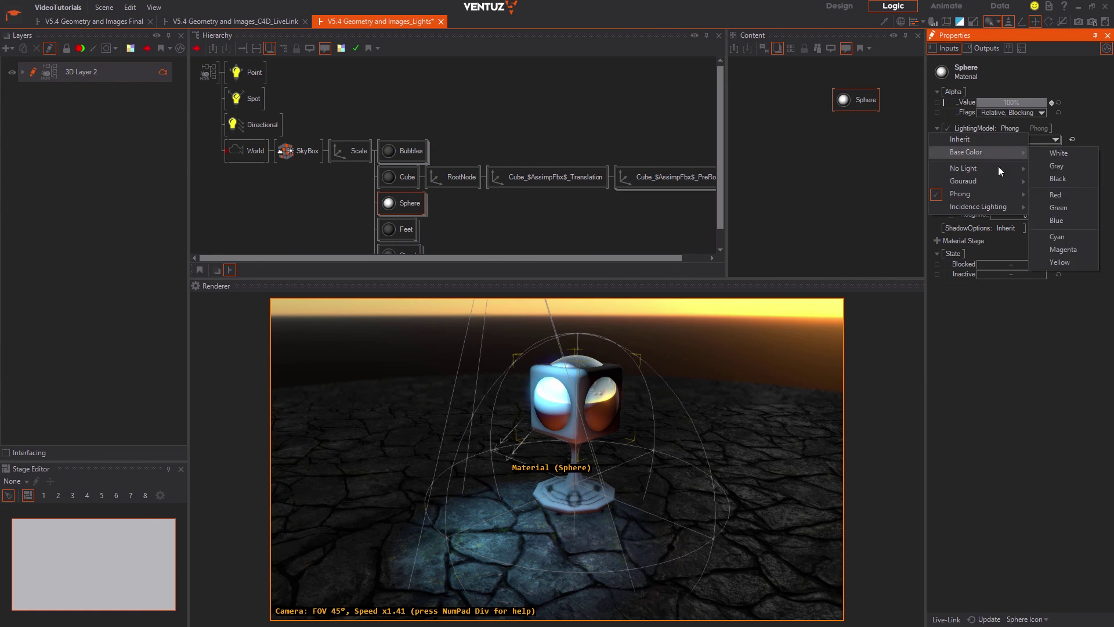
mouse_move(997, 169)
left_click(1044, 169)
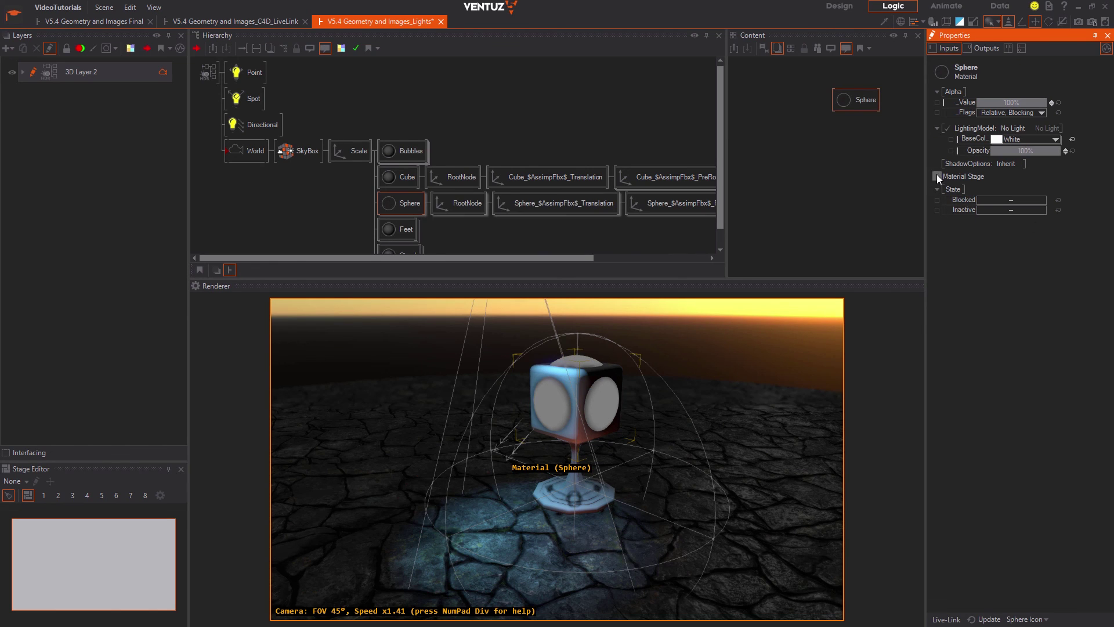
- Add a Texture > Base + Alpha material stage loaded with V5_Icon.png
left_click(936, 176)
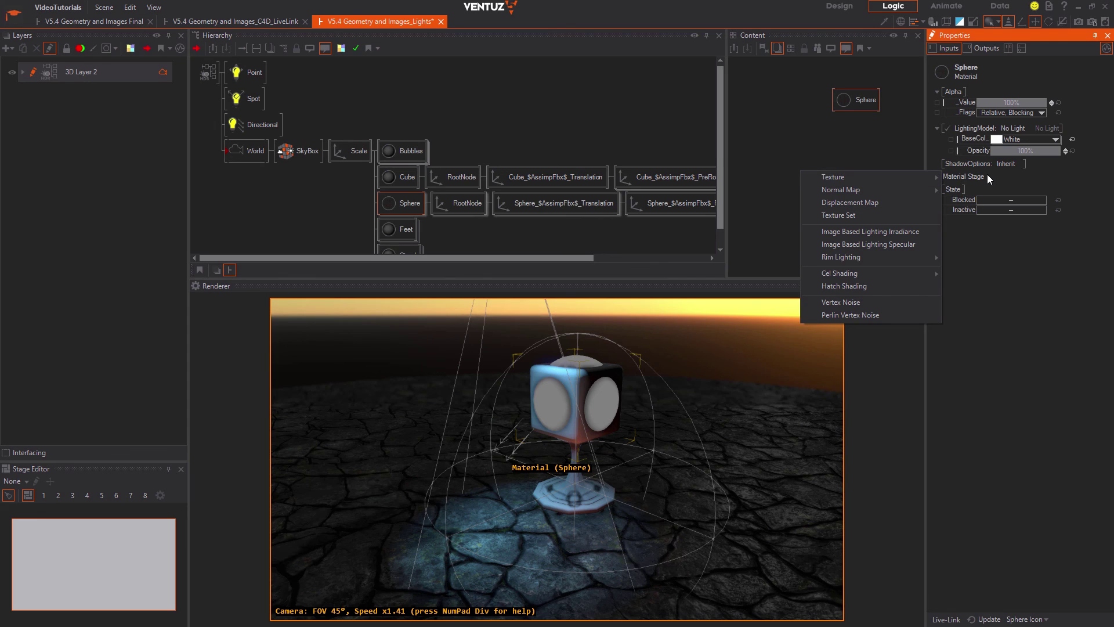
mouse_move(902, 173)
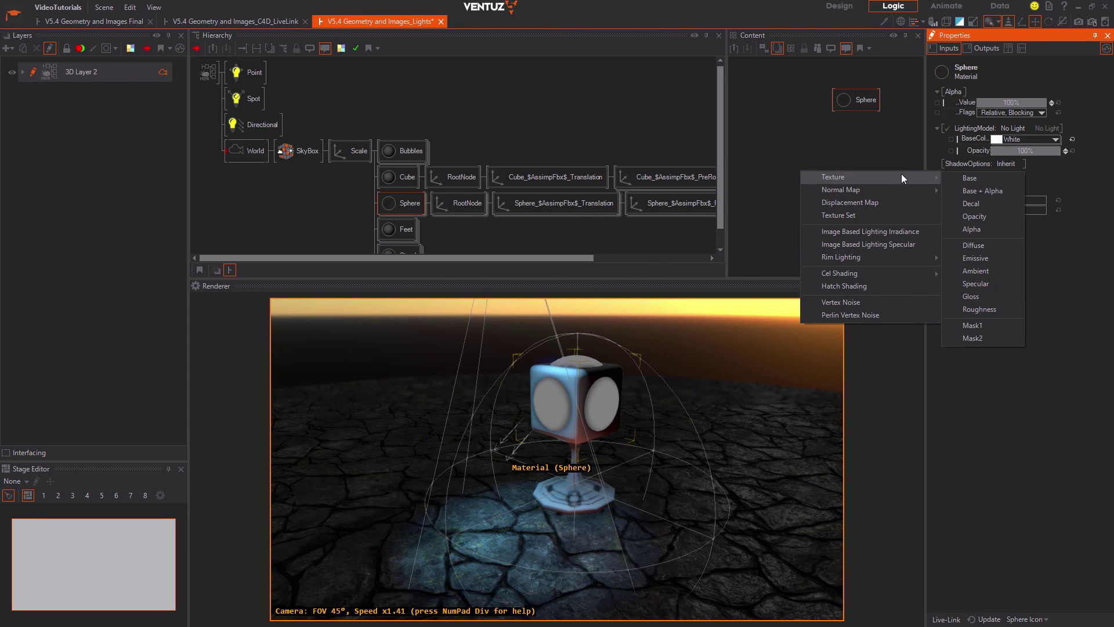
left_click(966, 192)
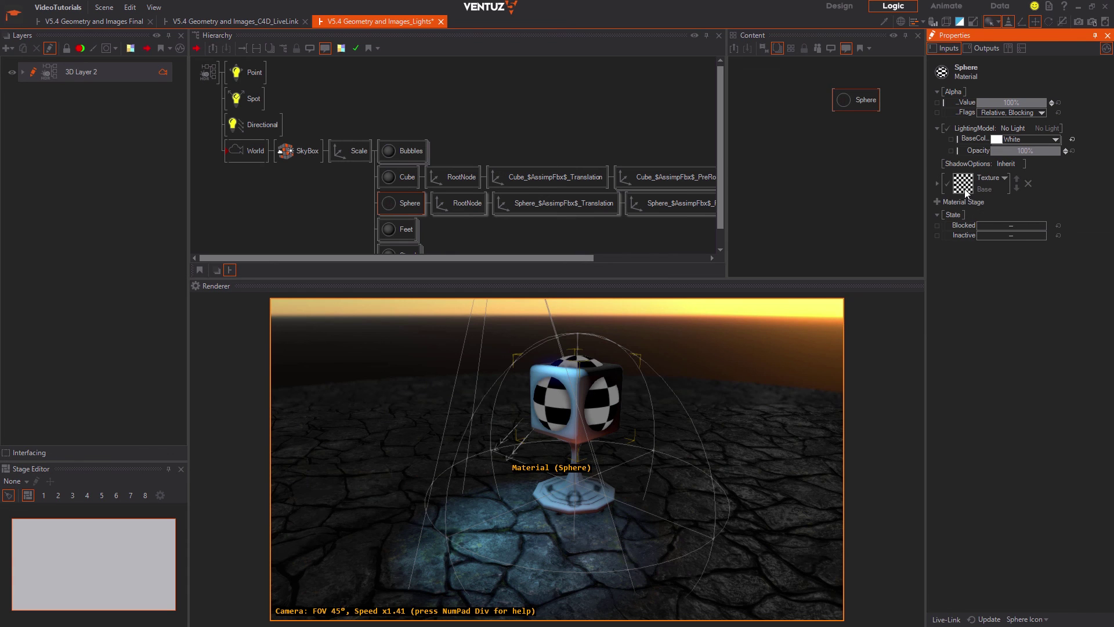
left_click(963, 183)
left_click(714, 221)
double_click(715, 221)
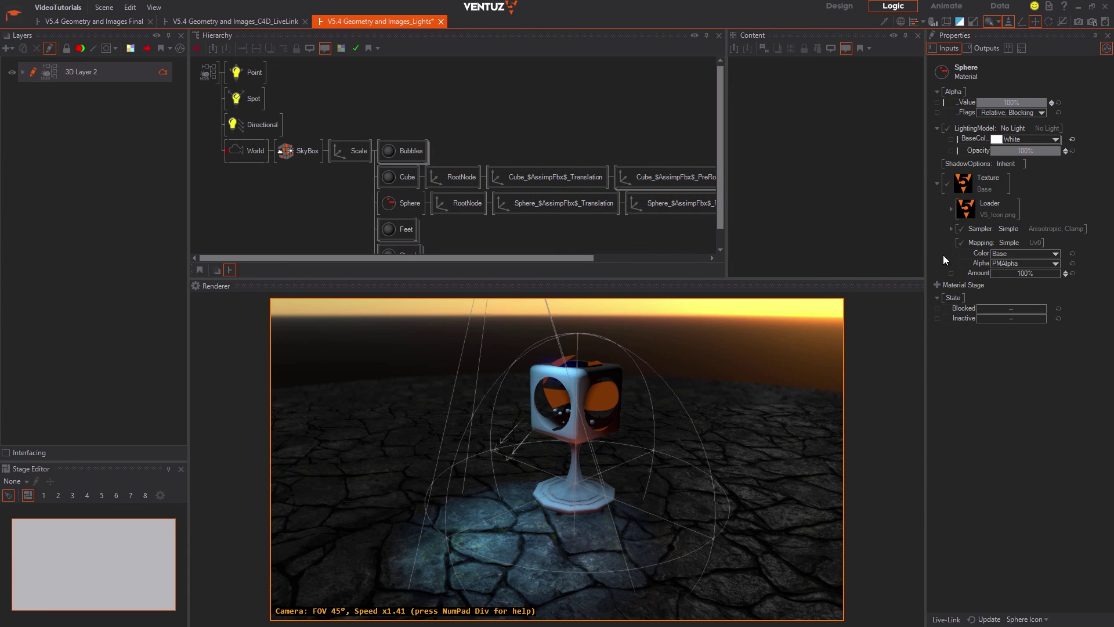
- Set the texture's mapping to 2D Mapping > UV0 in the sampler settings
left_click(1022, 229)
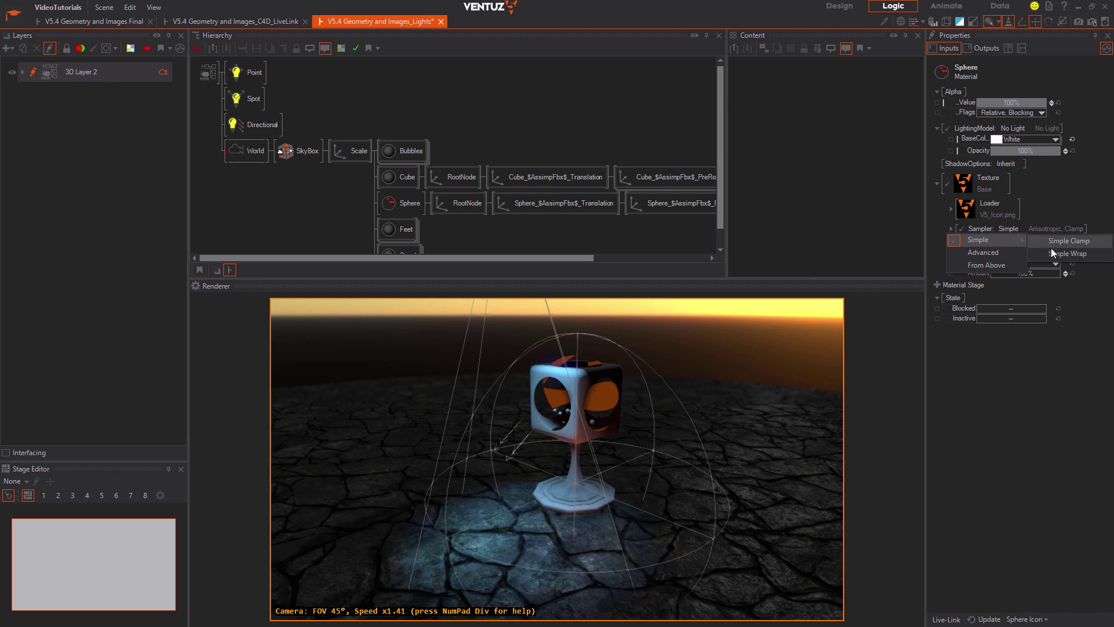
left_click(1055, 258)
left_click(998, 251)
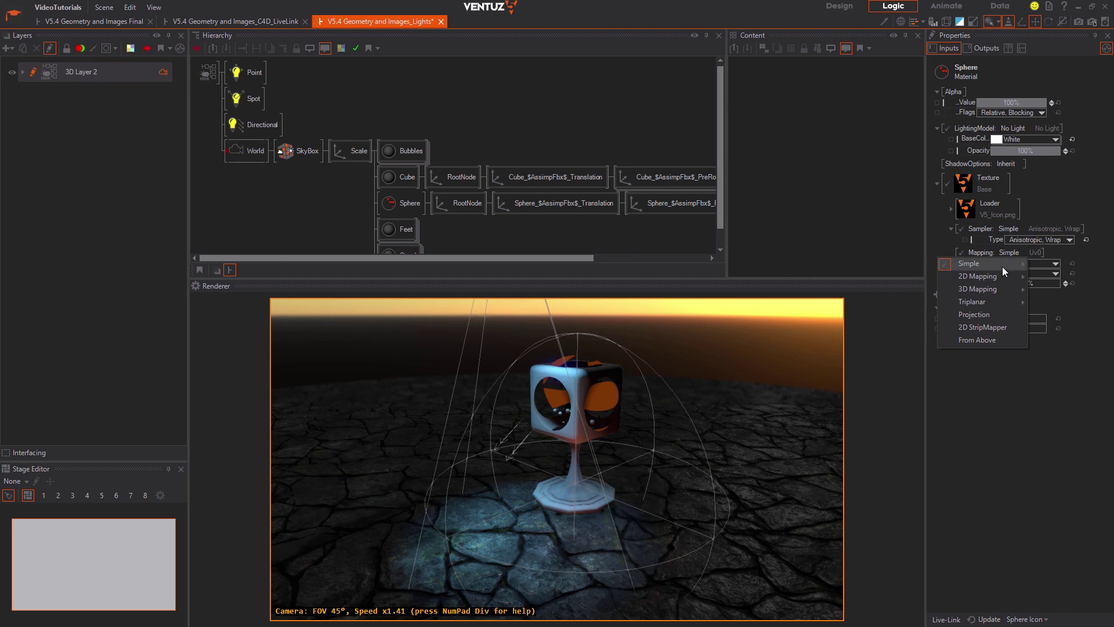
mouse_move(1007, 277)
left_click(923, 277)
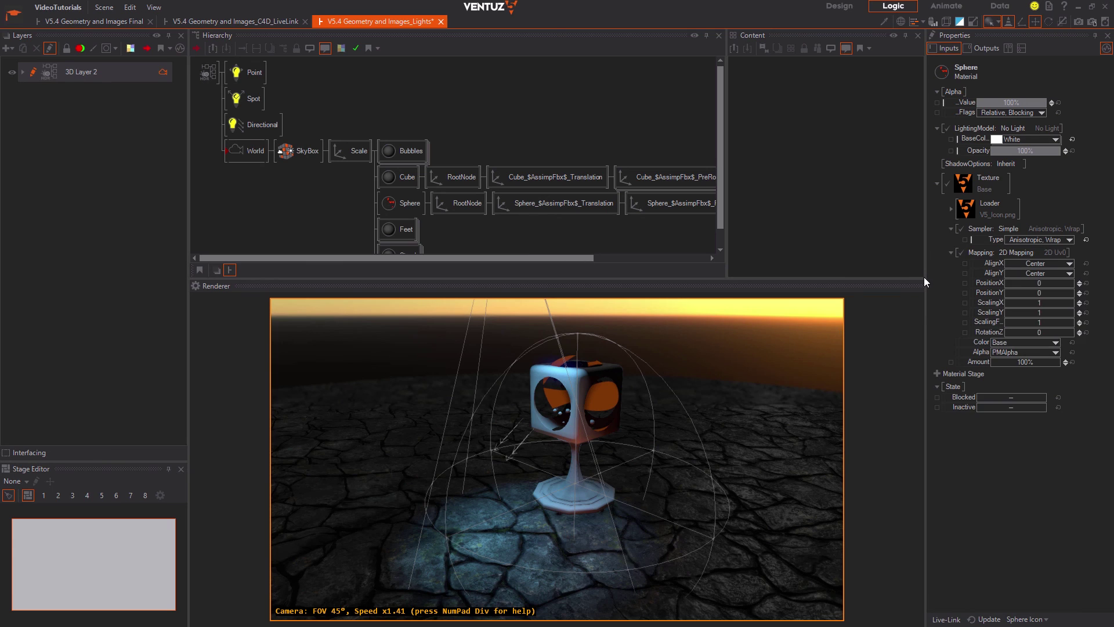
- Lower the texture's ScalingF so it tiles smaller, and set the stage to Texture > Specular
left_click_drag(1053, 322, 1021, 323)
left_click(1003, 180)
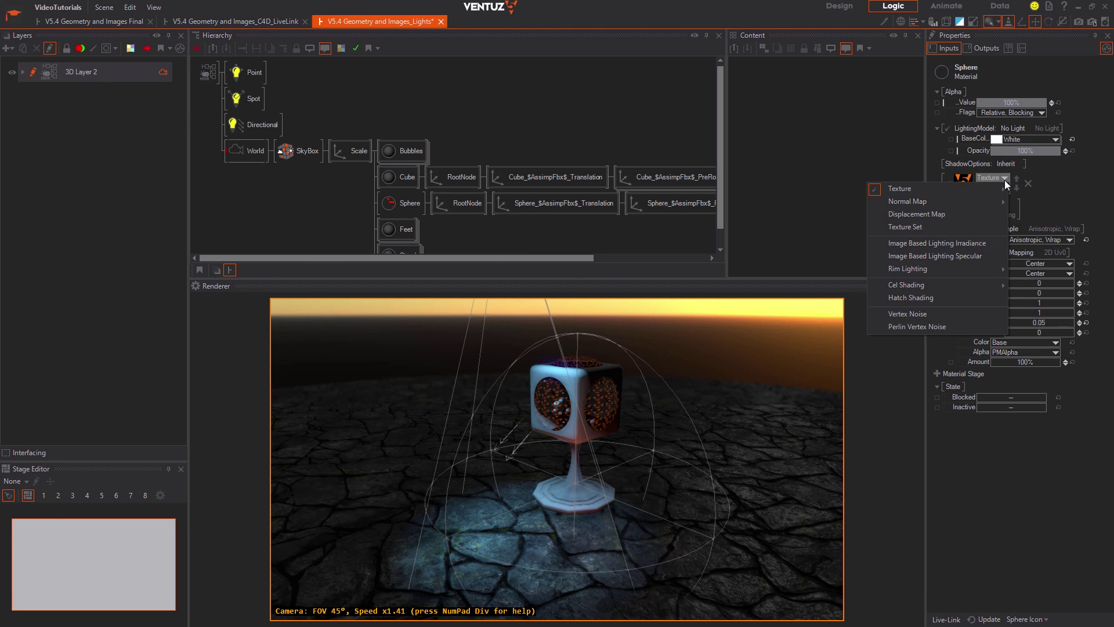
mouse_move(985, 196)
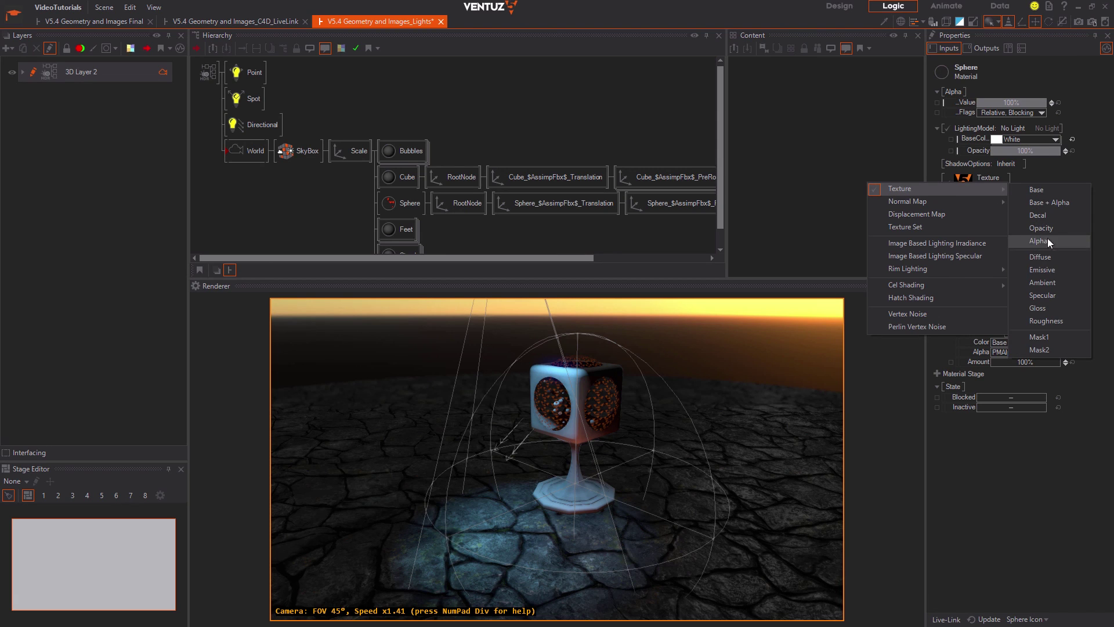
left_click(1049, 293)
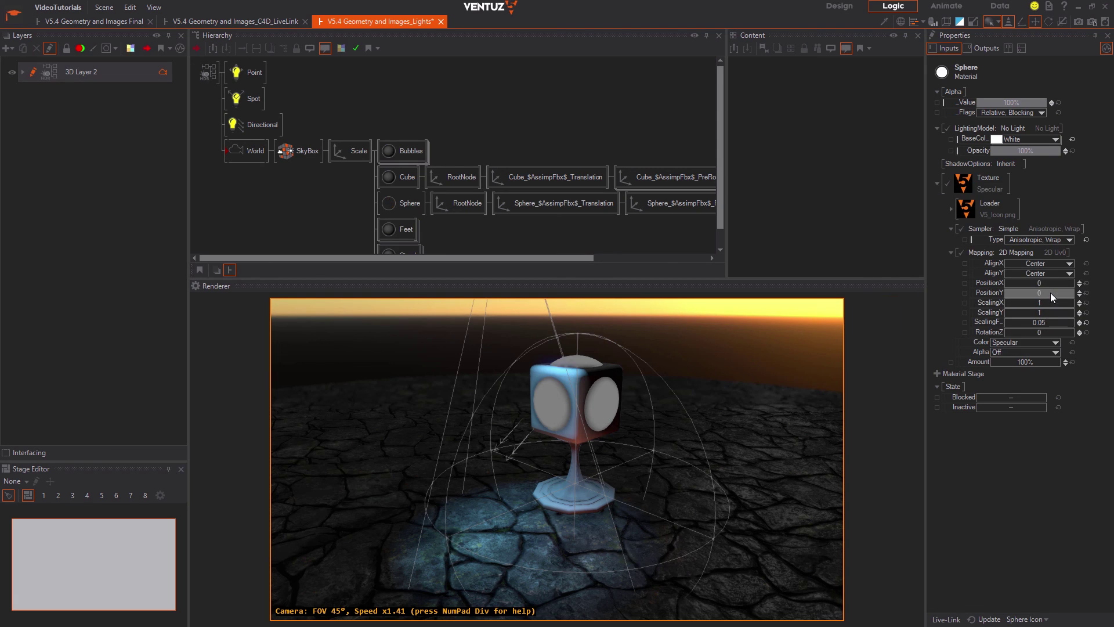
- Switch the material's LightingModel to Phong > White
left_click(1028, 129)
mouse_move(1001, 189)
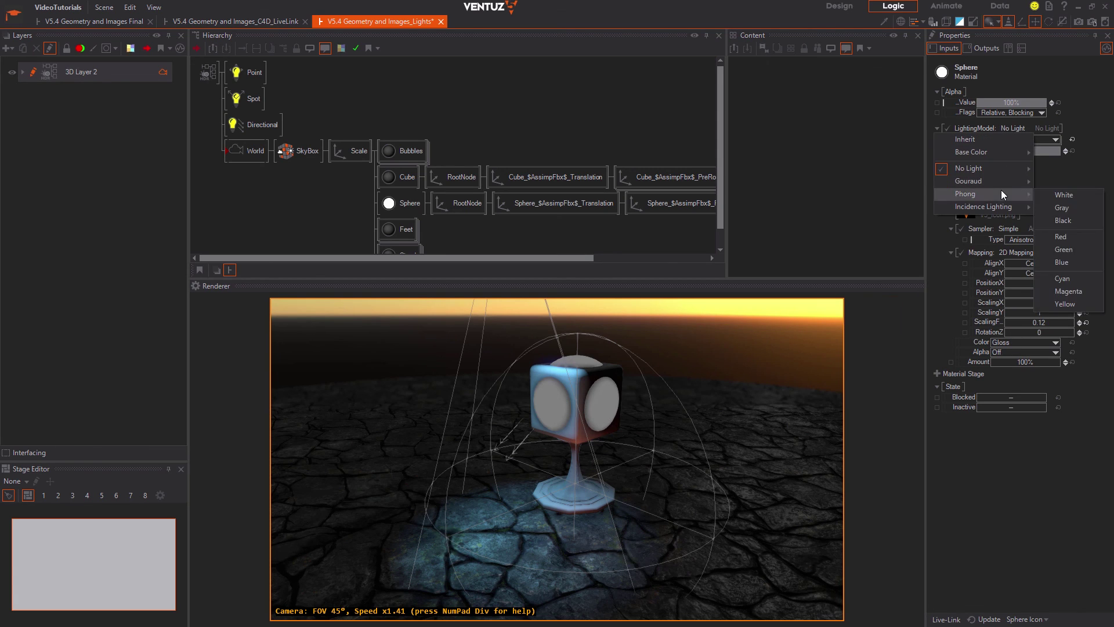
left_click(1059, 196)
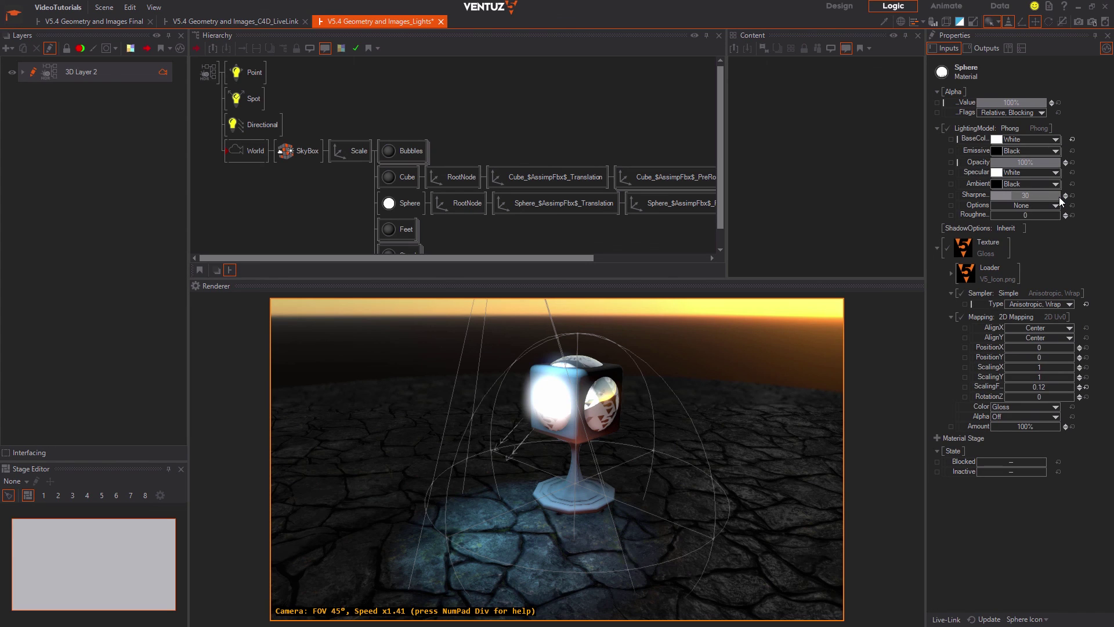
- Change the texture stage to Texture > Diffuse, then to Texture > Ambient
left_click(992, 241)
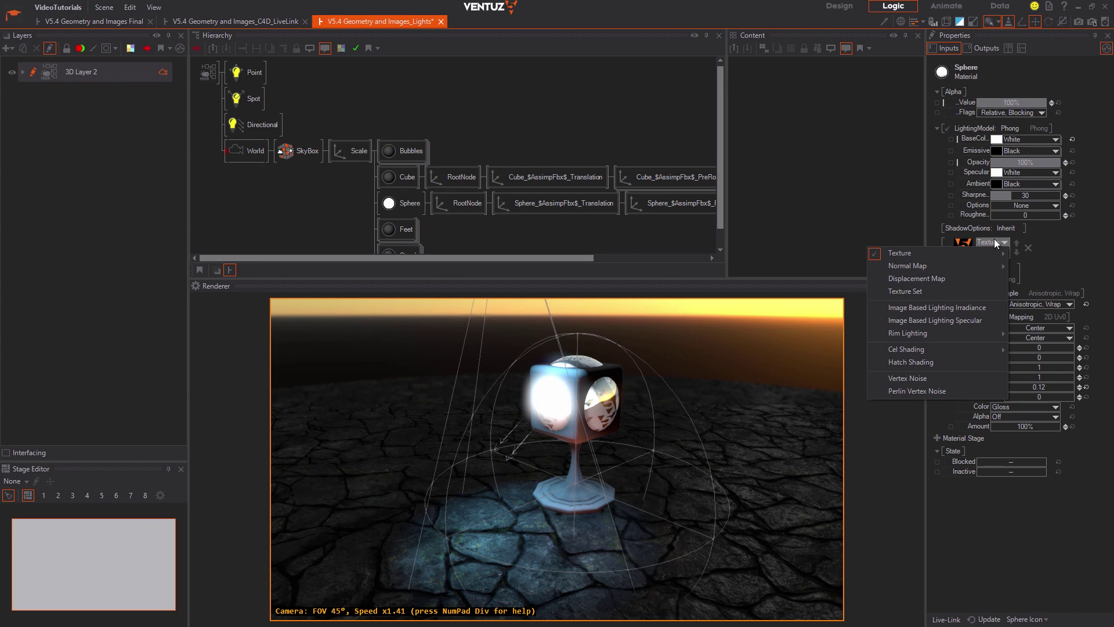
mouse_move(976, 255)
left_click(1033, 323)
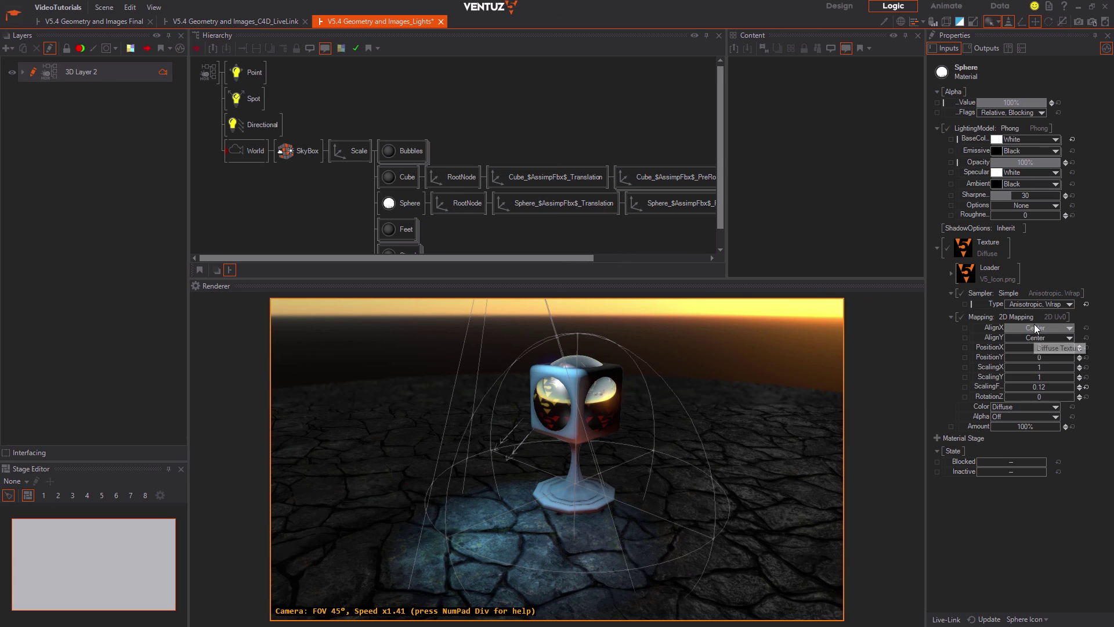
left_click(1004, 243)
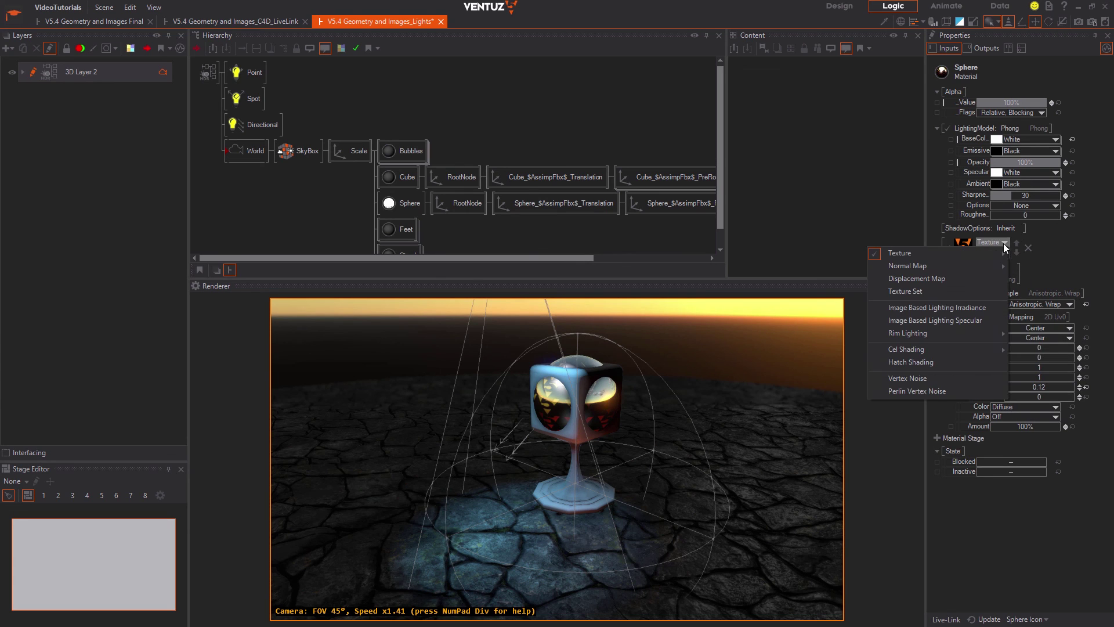
mouse_move(990, 252)
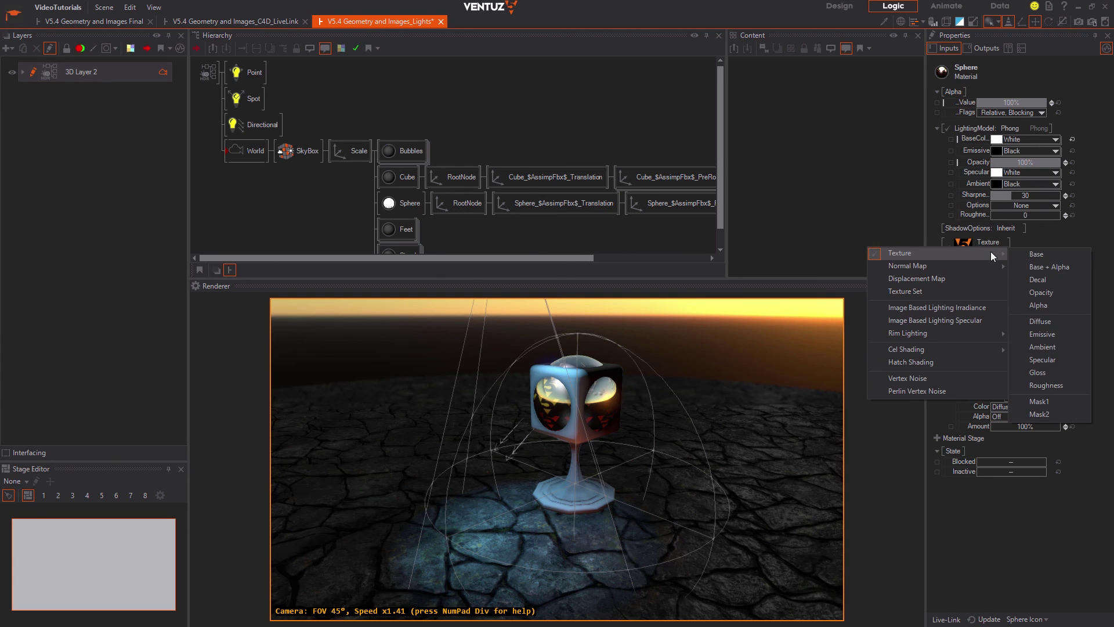
left_click(1059, 348)
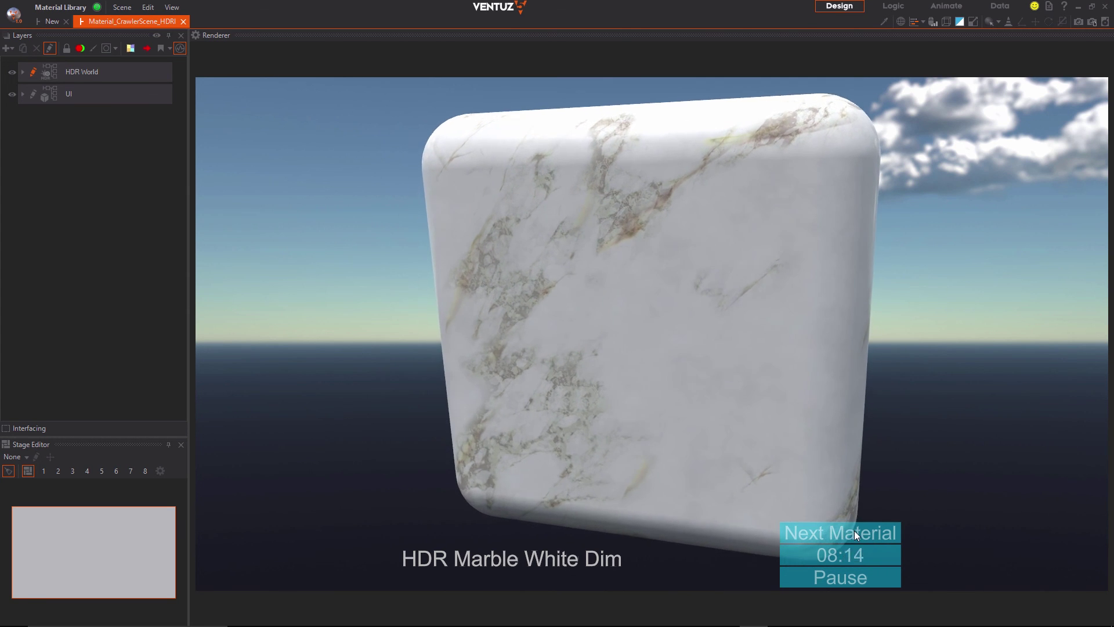
- Step through Concrete Noised, Rocky Crystals and Ice Stylized to reach HDR Copper Red Corroded
left_click(853, 530)
left_click(852, 527)
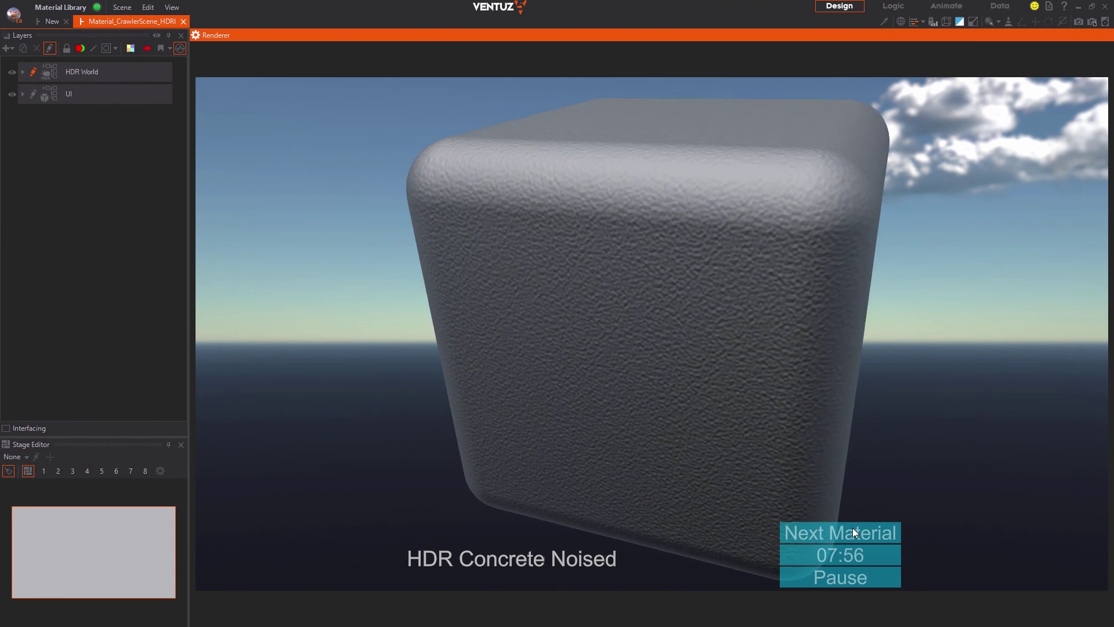
left_click(852, 527)
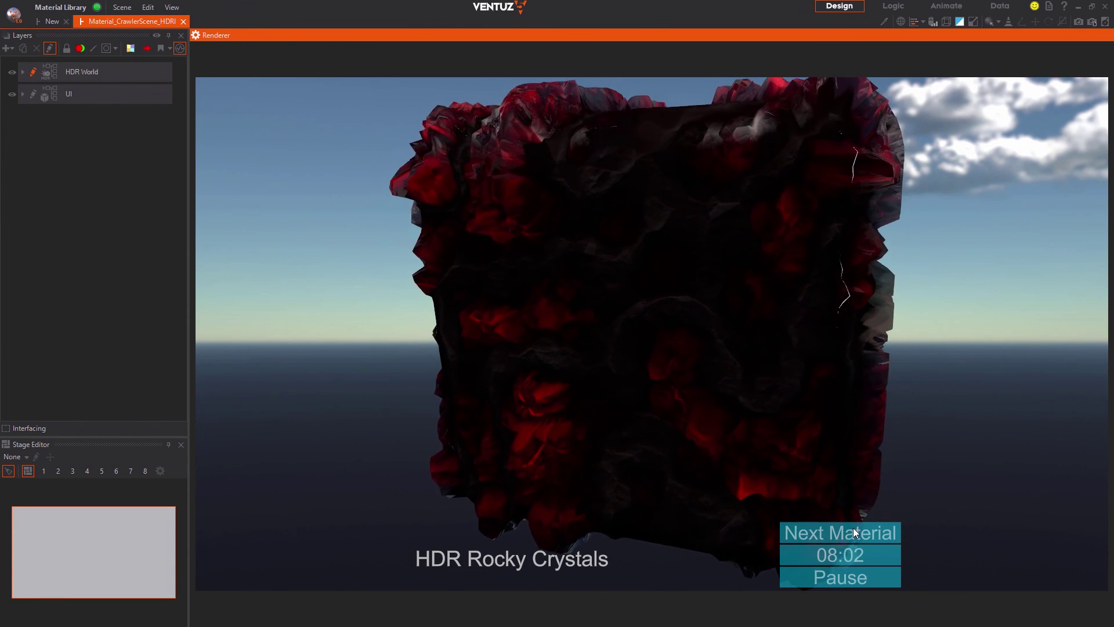
left_click(853, 528)
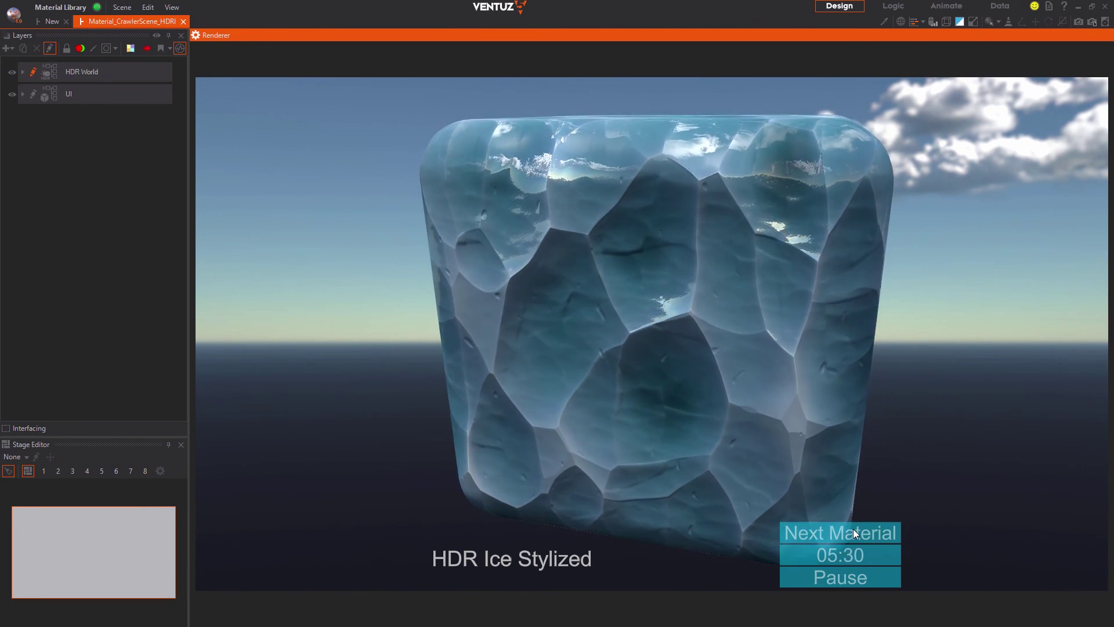
left_click(853, 529)
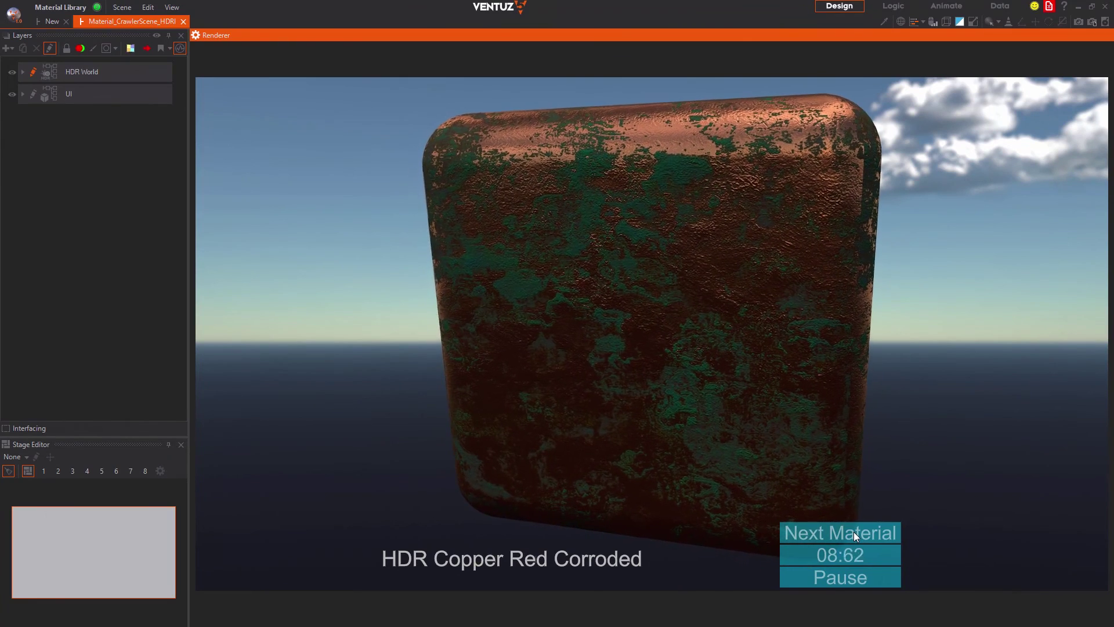